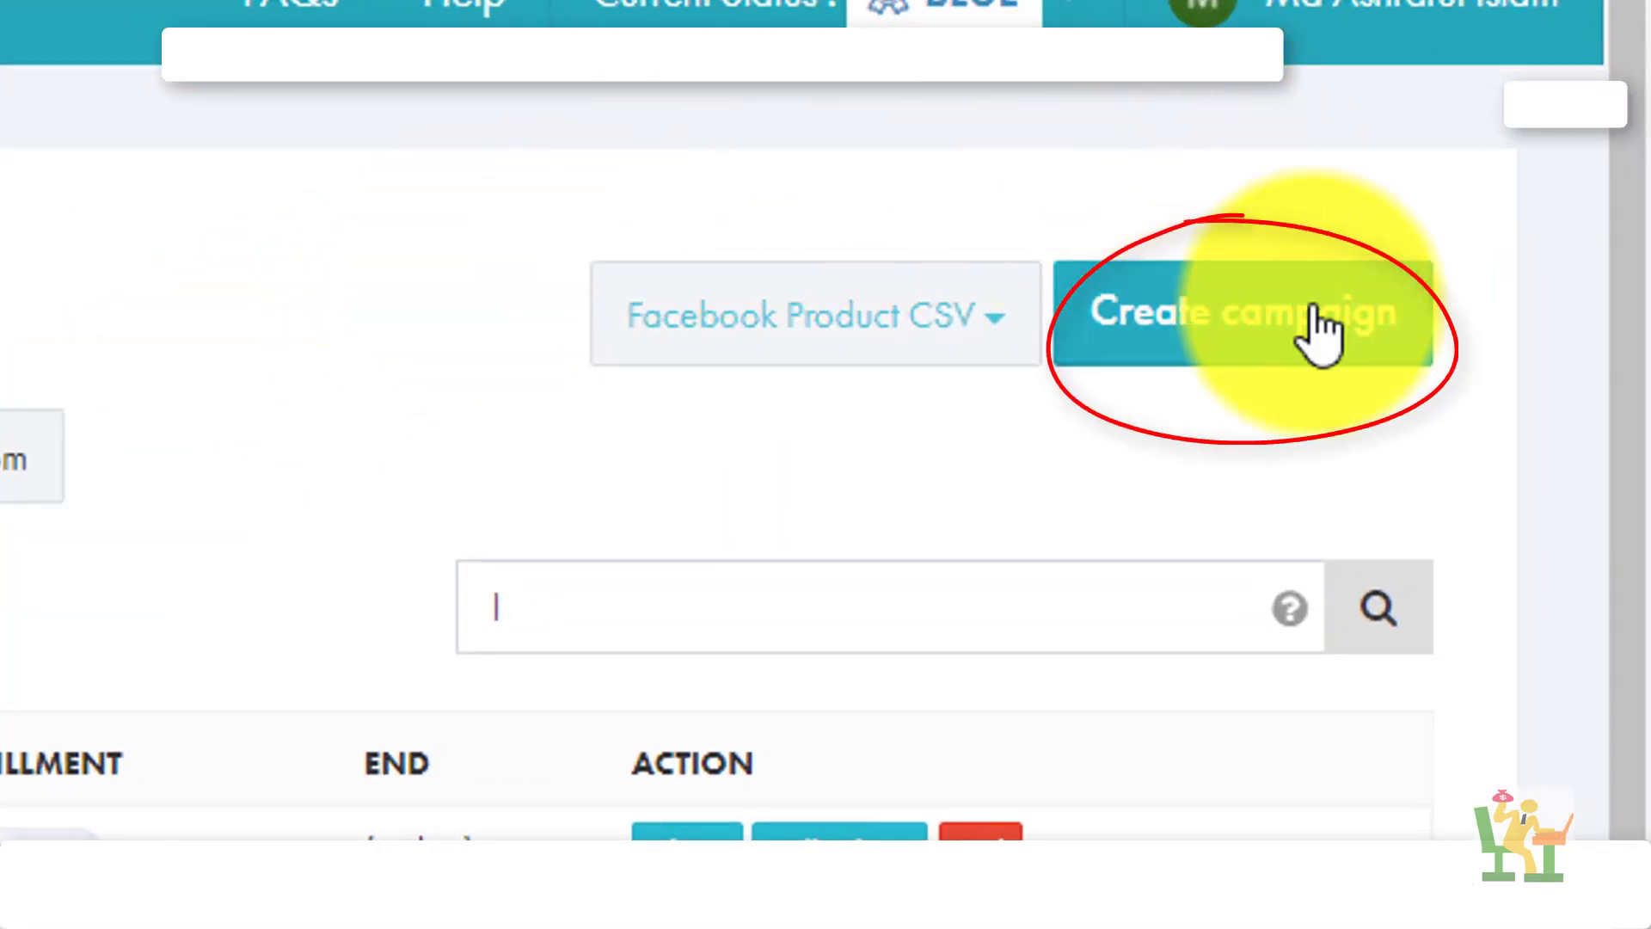
# Step: Create a new campaign, open its empty Name field for editing, and switch to Word
pyautogui.click(1235, 340)
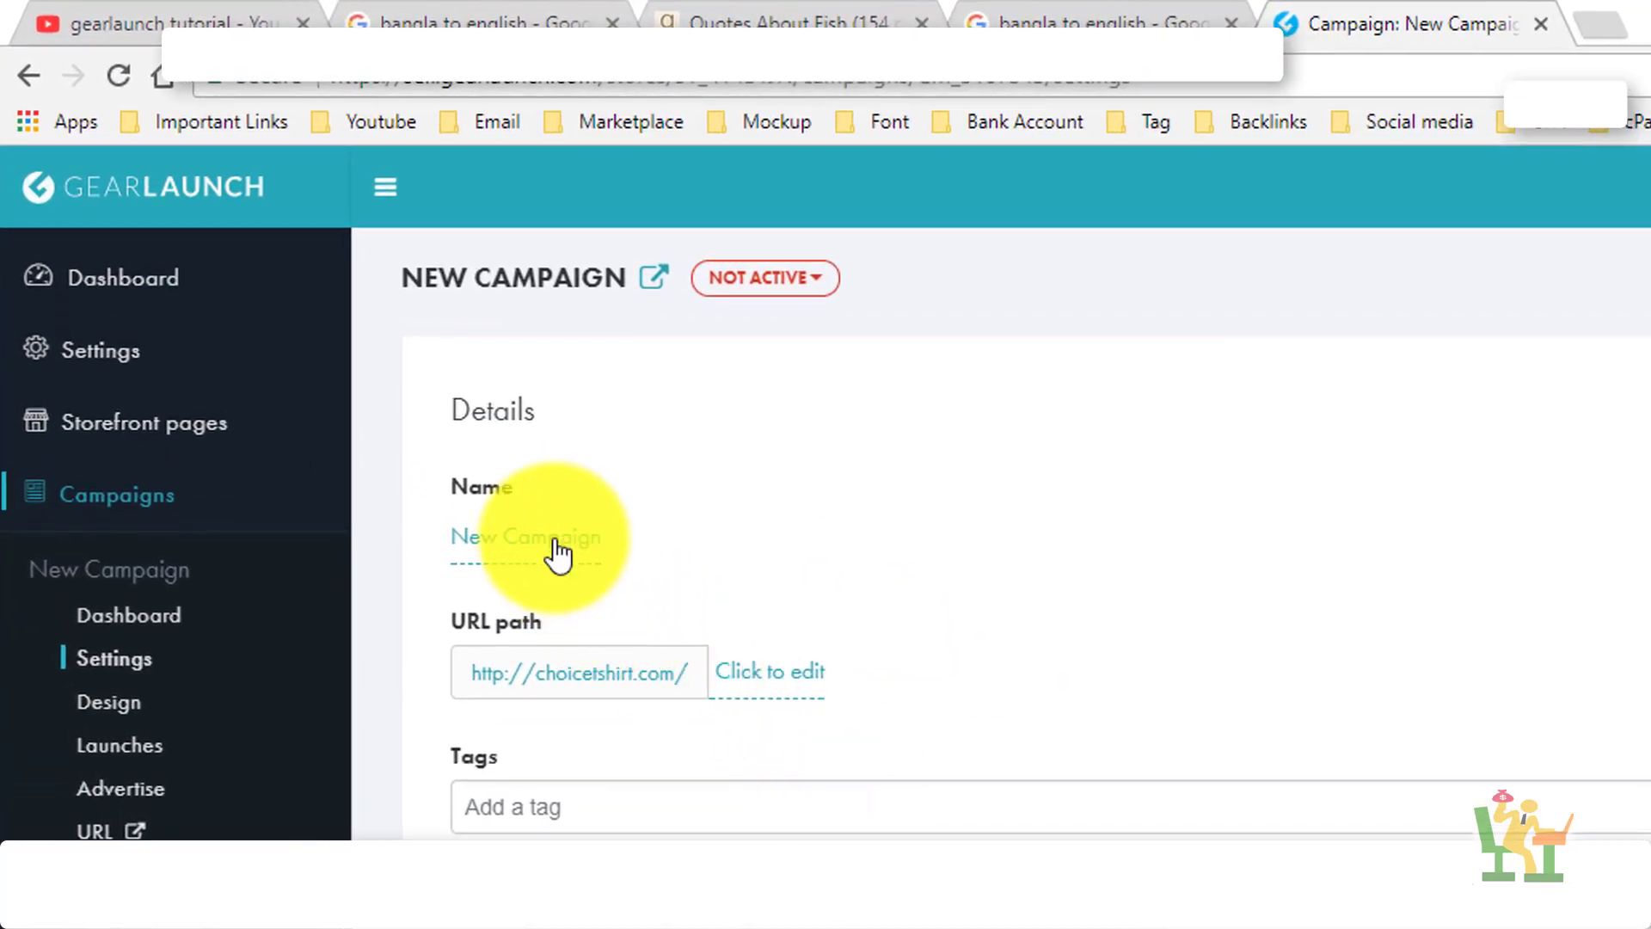
pyautogui.click(557, 550)
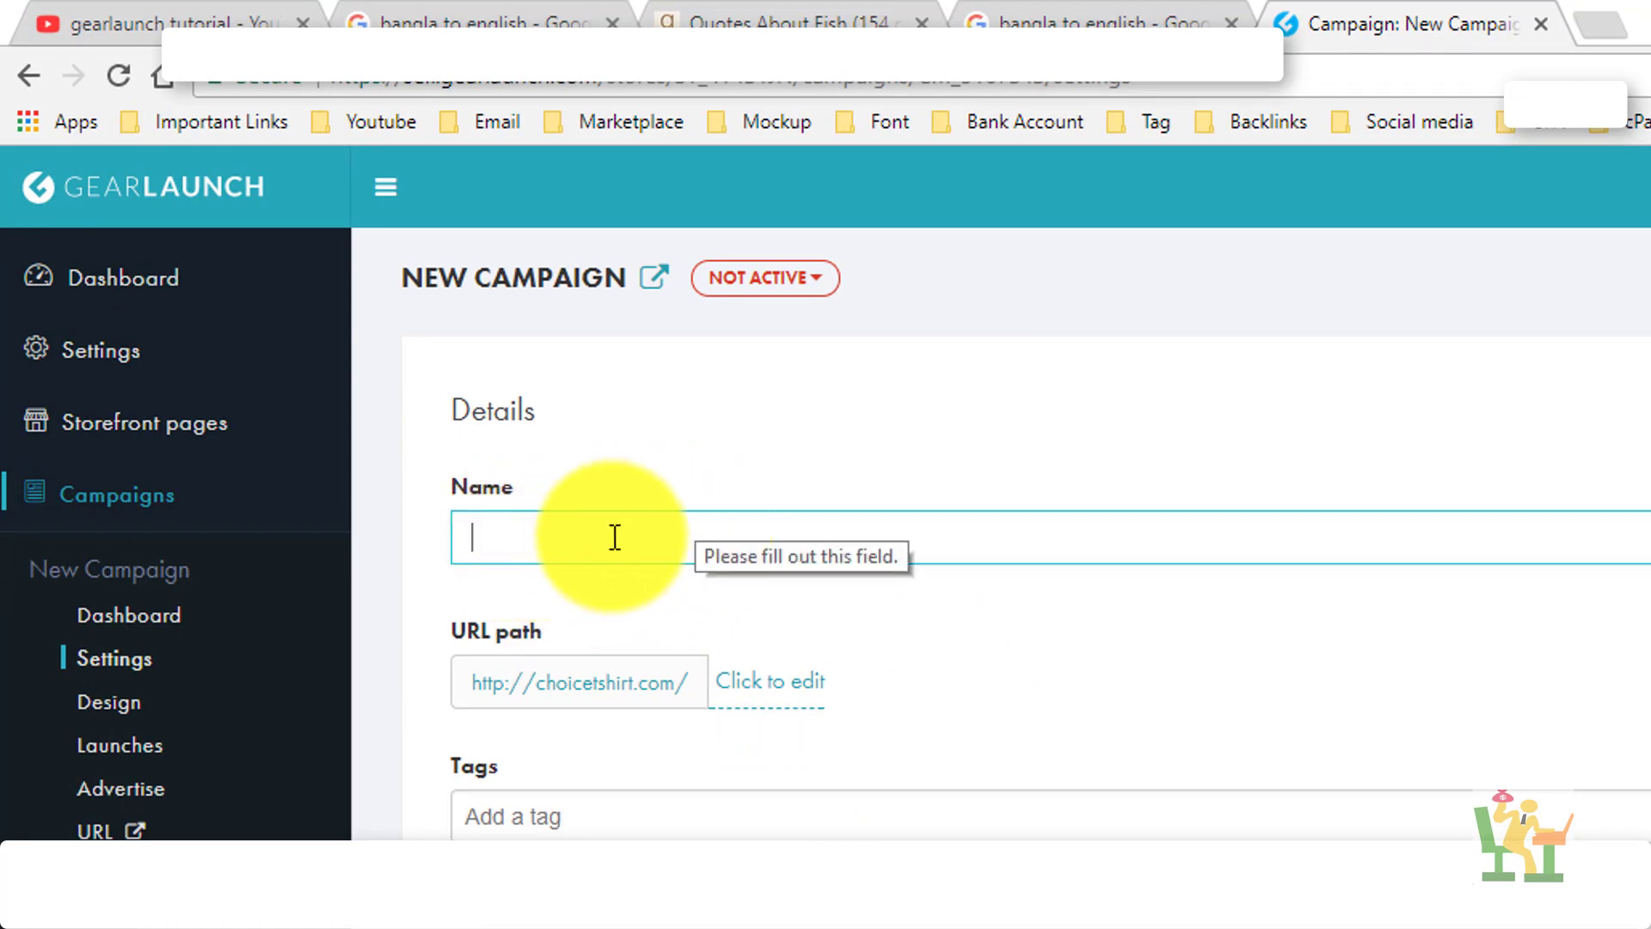
pyautogui.rightClick(560, 539)
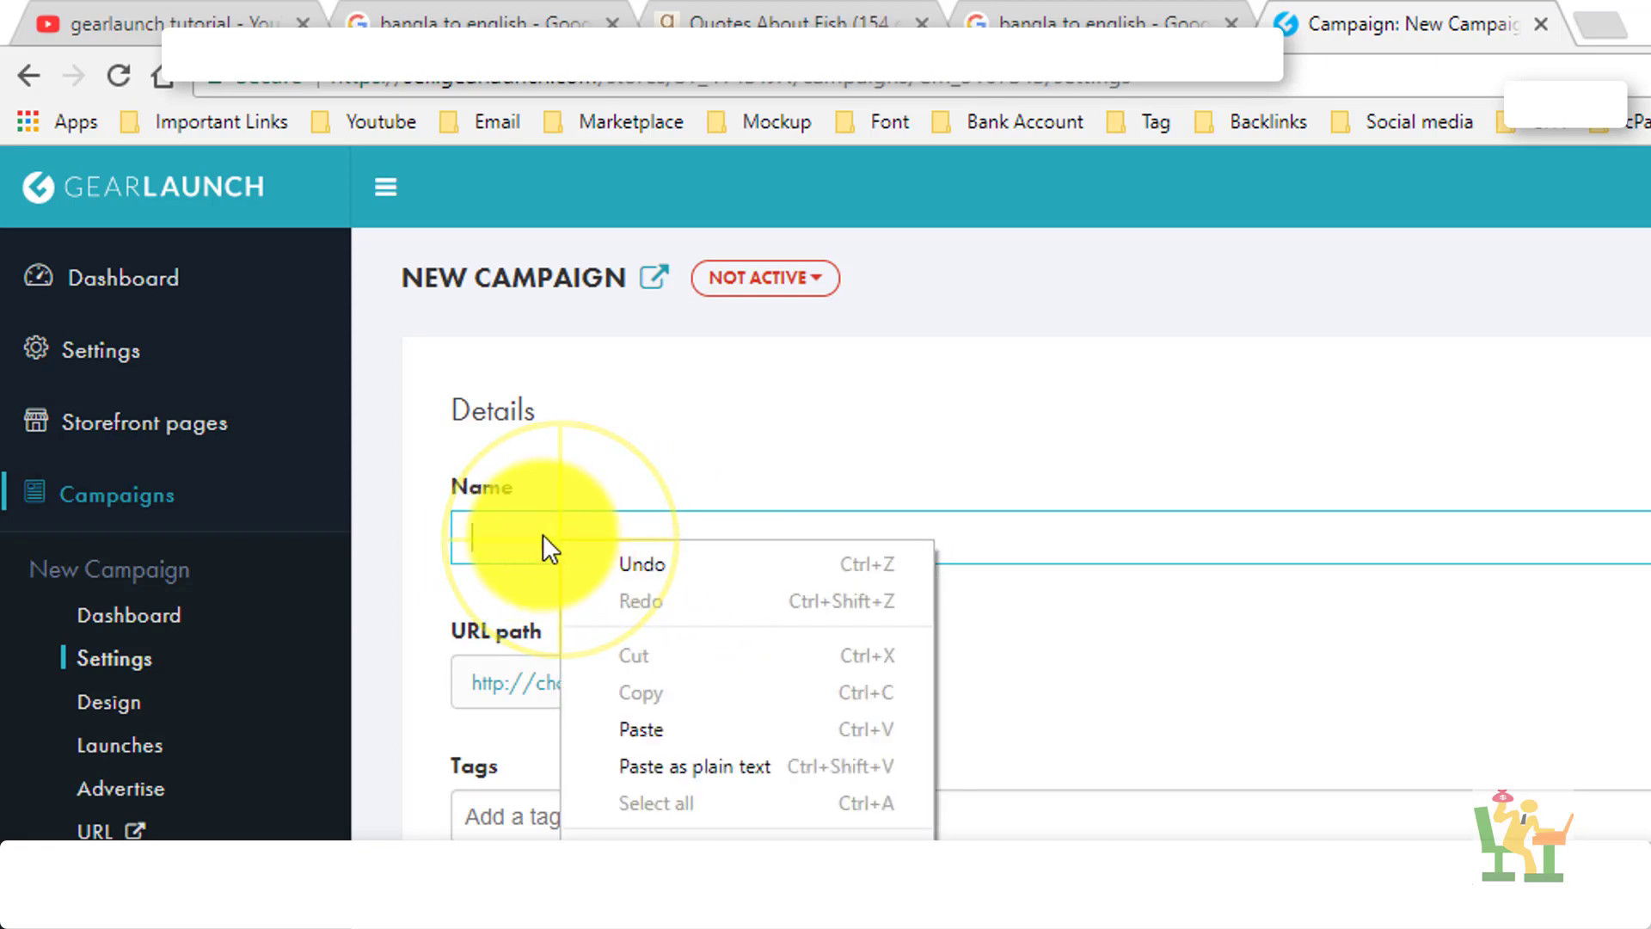
pyautogui.click(544, 538)
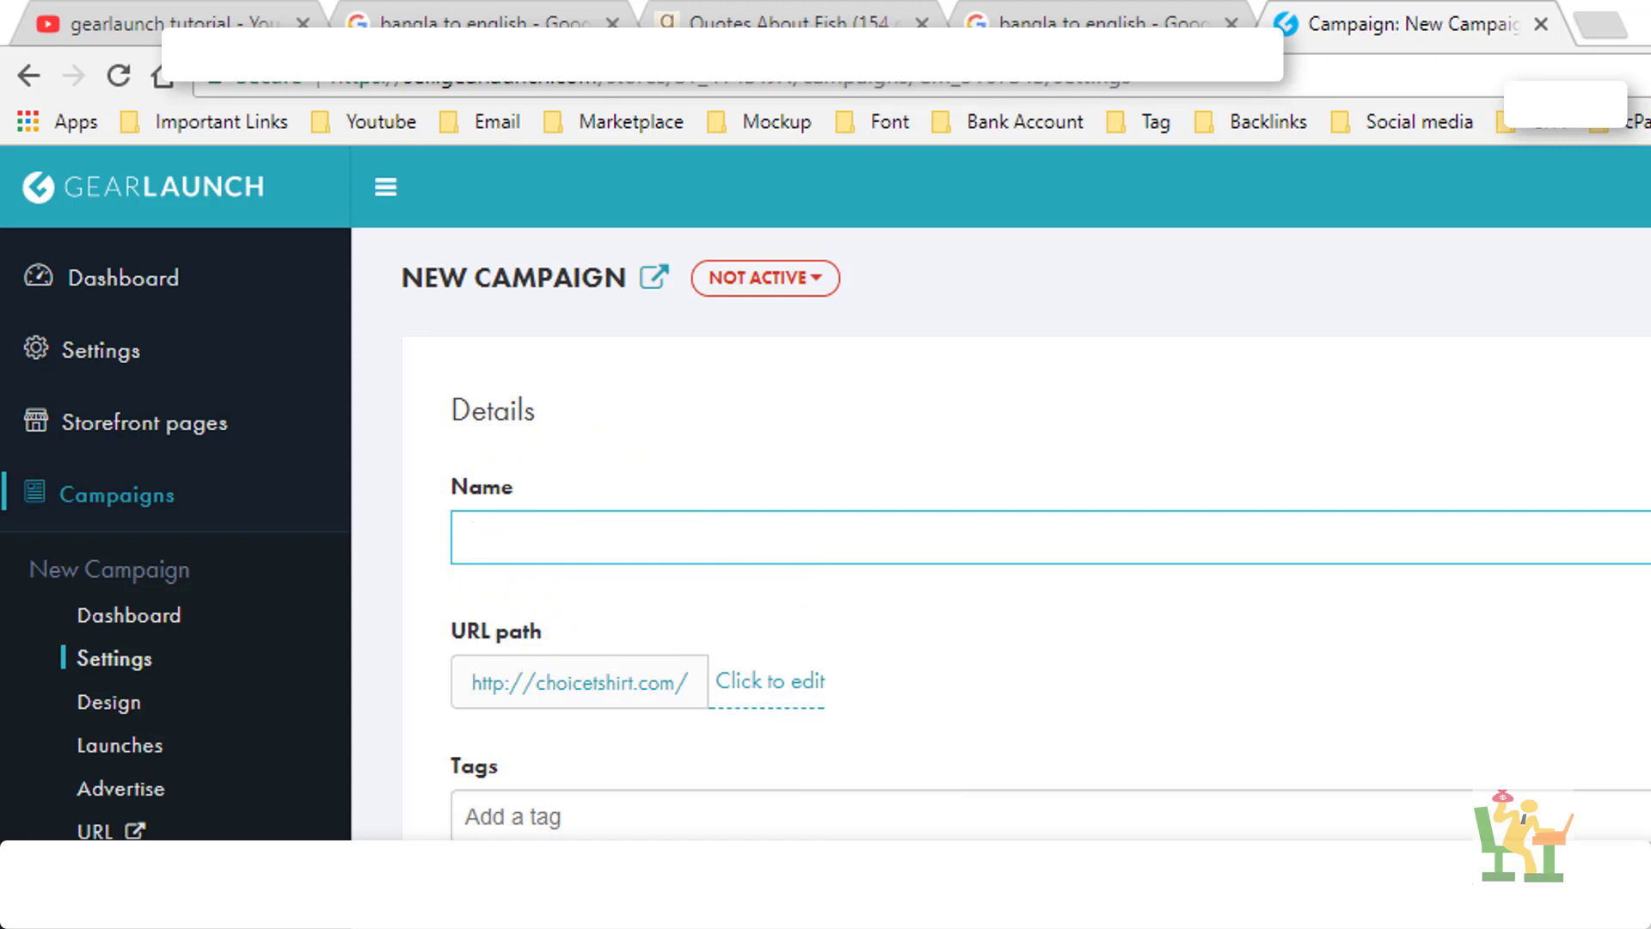
pyautogui.hotkey('alt', 'Tab')
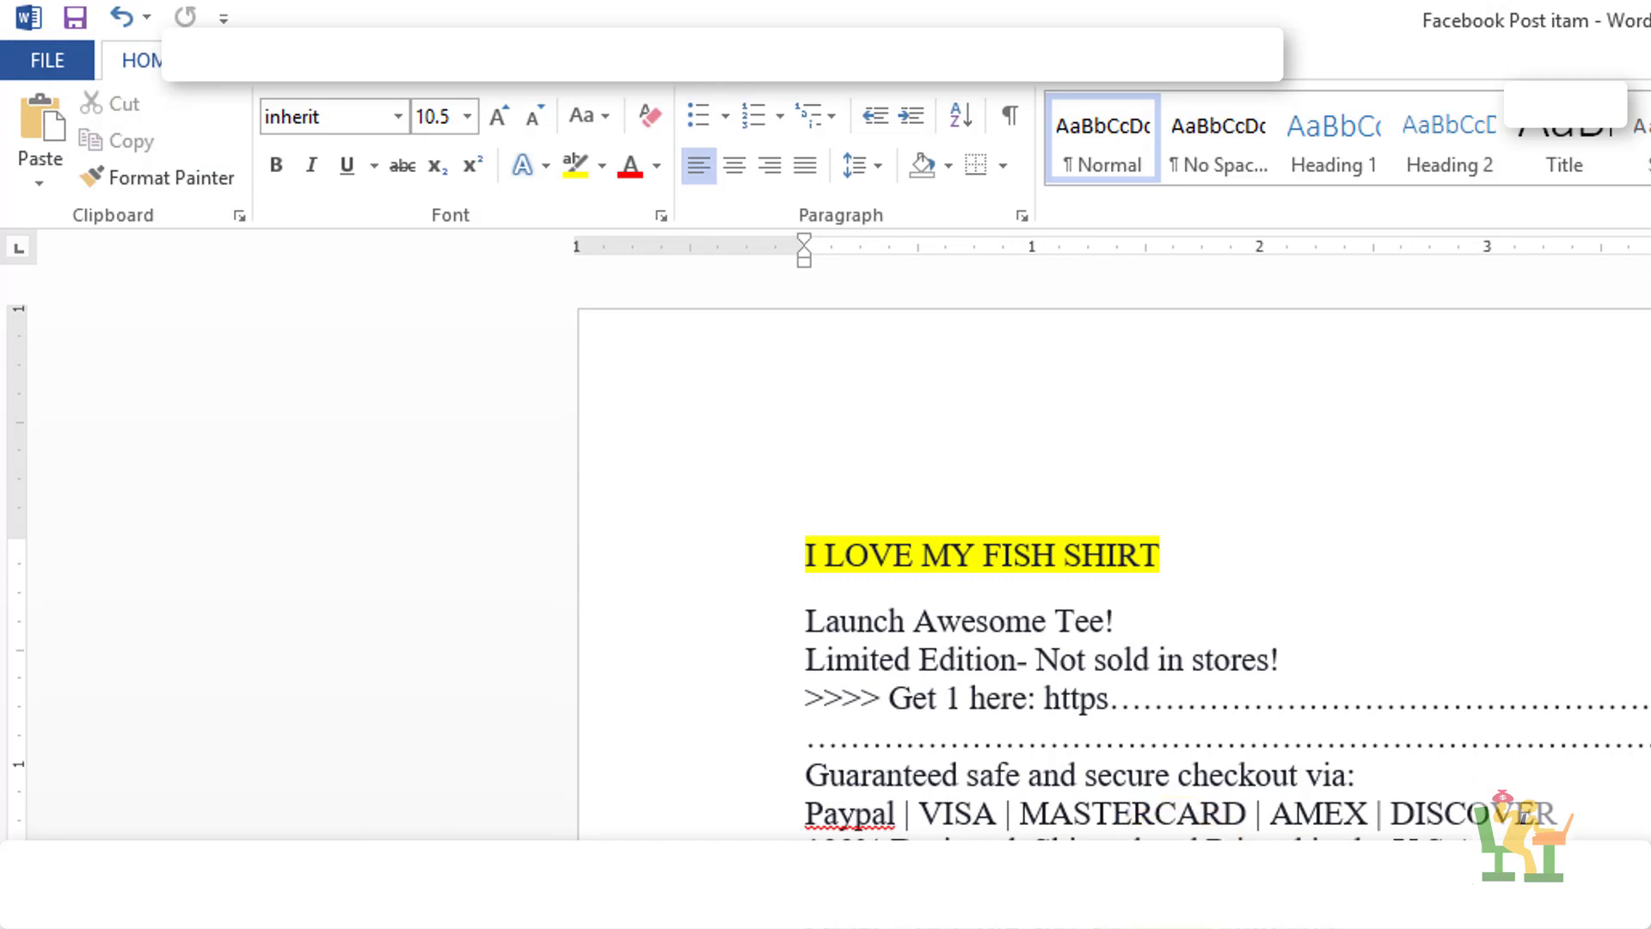
# Step: Copy the words 'FISH SHIRT' from the Word document's heading
pyautogui.click(986, 559)
pyautogui.moveTo(1070, 560); pyautogui.dragTo(1140, 555)
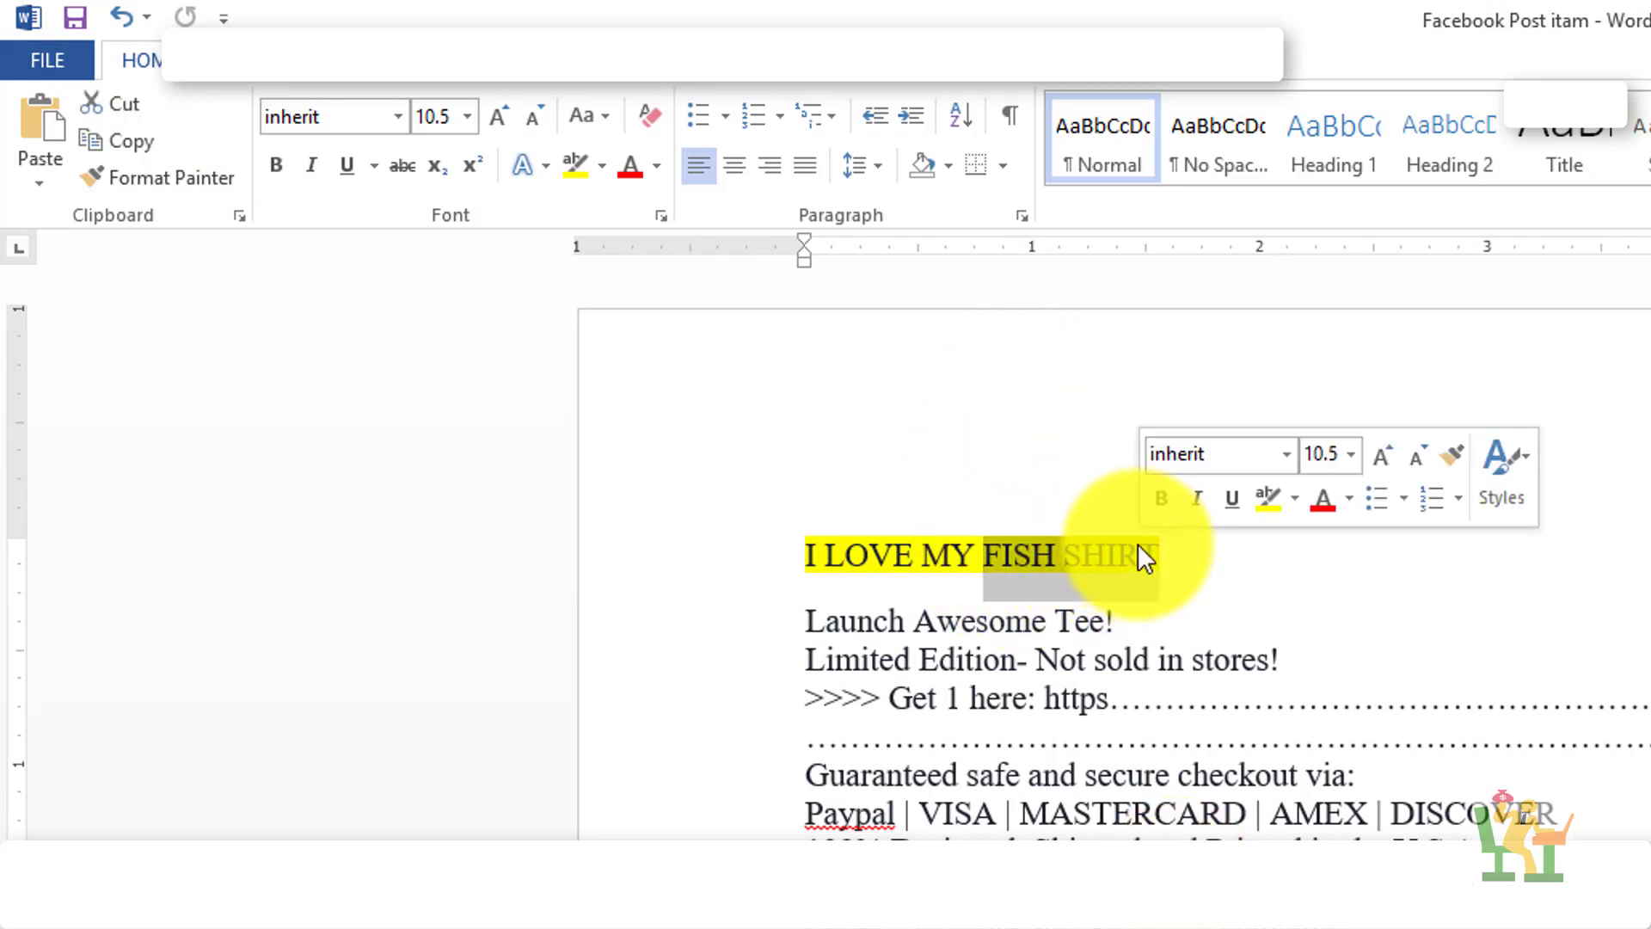
pyautogui.rightClick(1137, 543)
pyautogui.click(1200, 602)
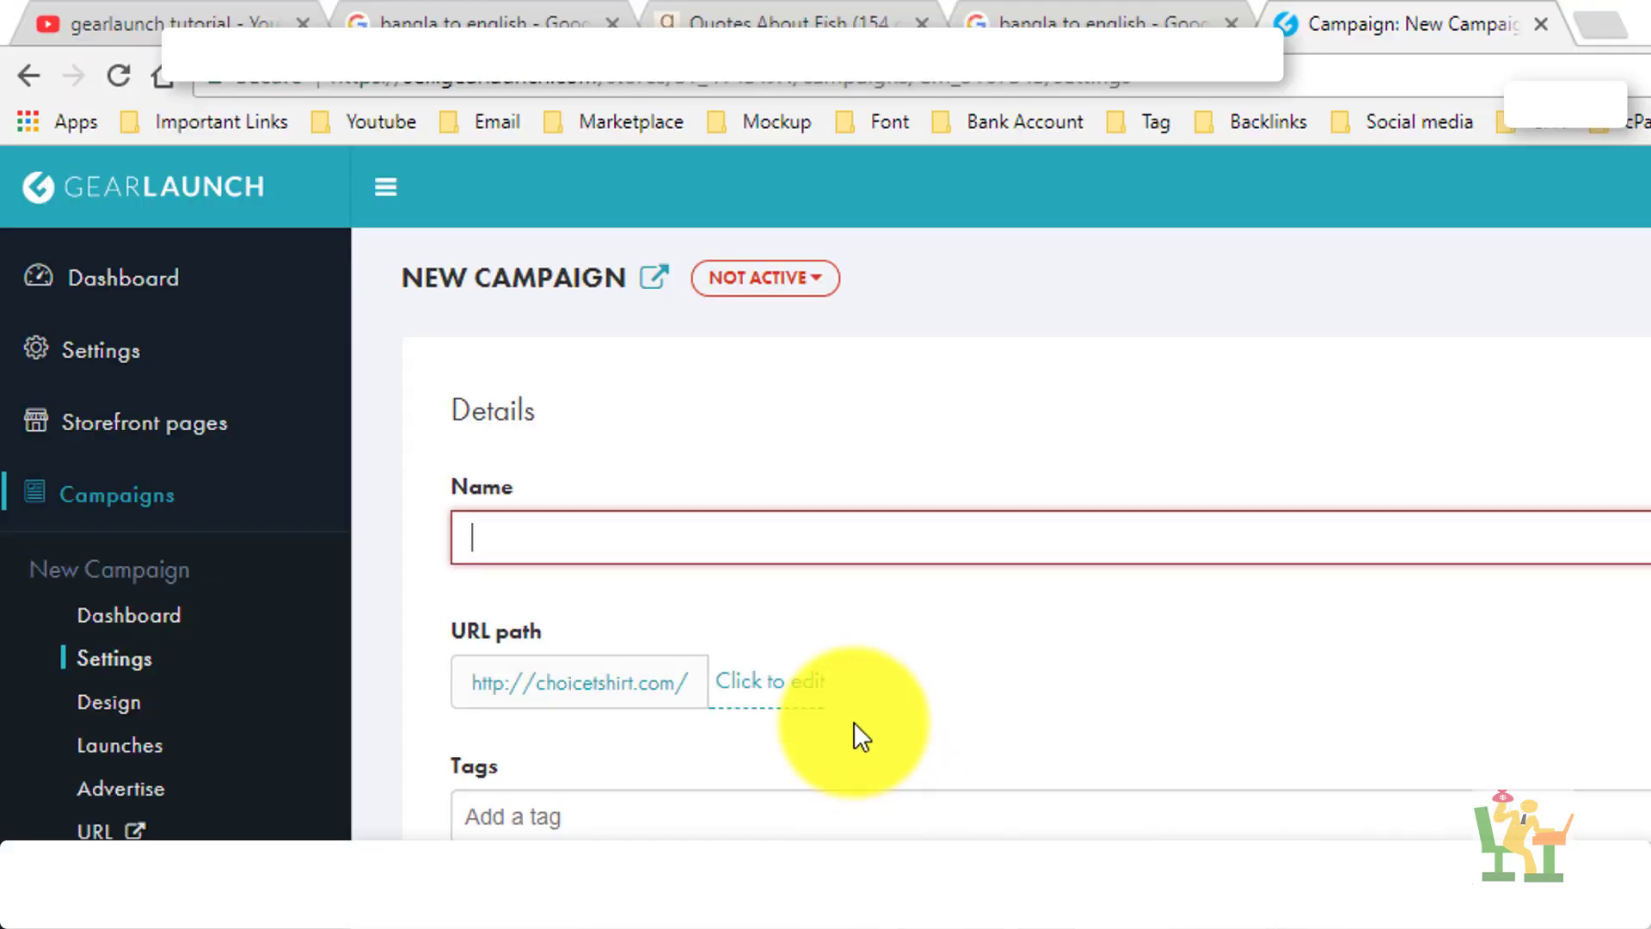
# Step: Paste FISH SHIRT as the campaign name, then insert 'T-' to make it FISH T-SHIRT
pyautogui.rightClick(662, 534)
pyautogui.click(801, 721)
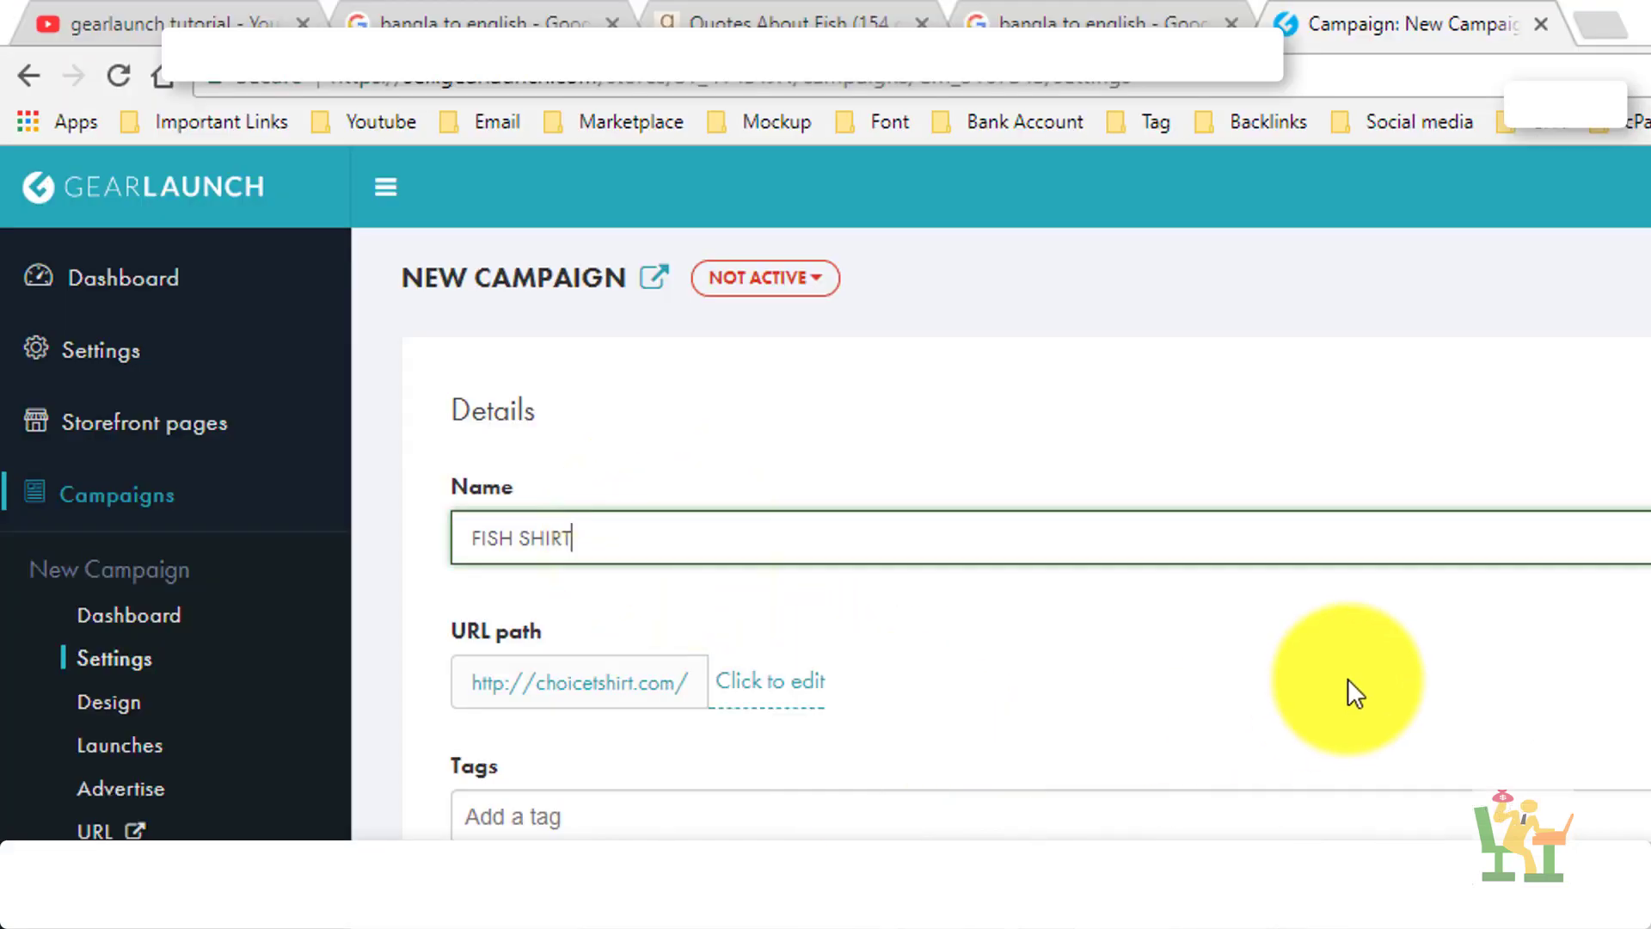
pyautogui.click(1015, 806)
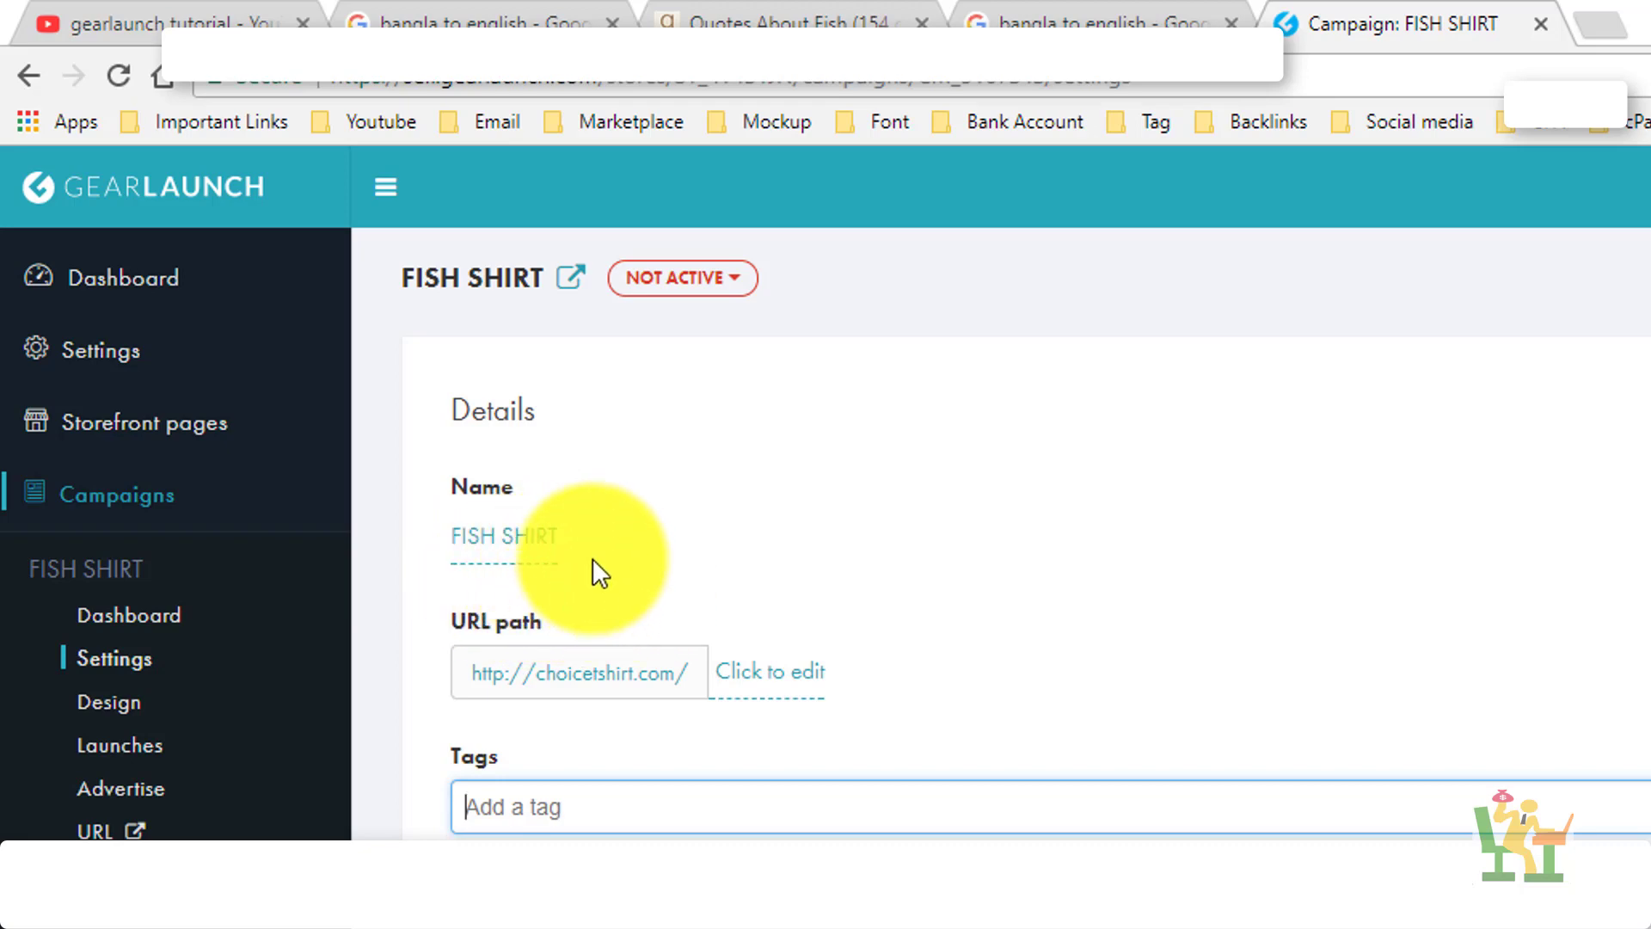
pyautogui.click(533, 552)
pyautogui.click(523, 547)
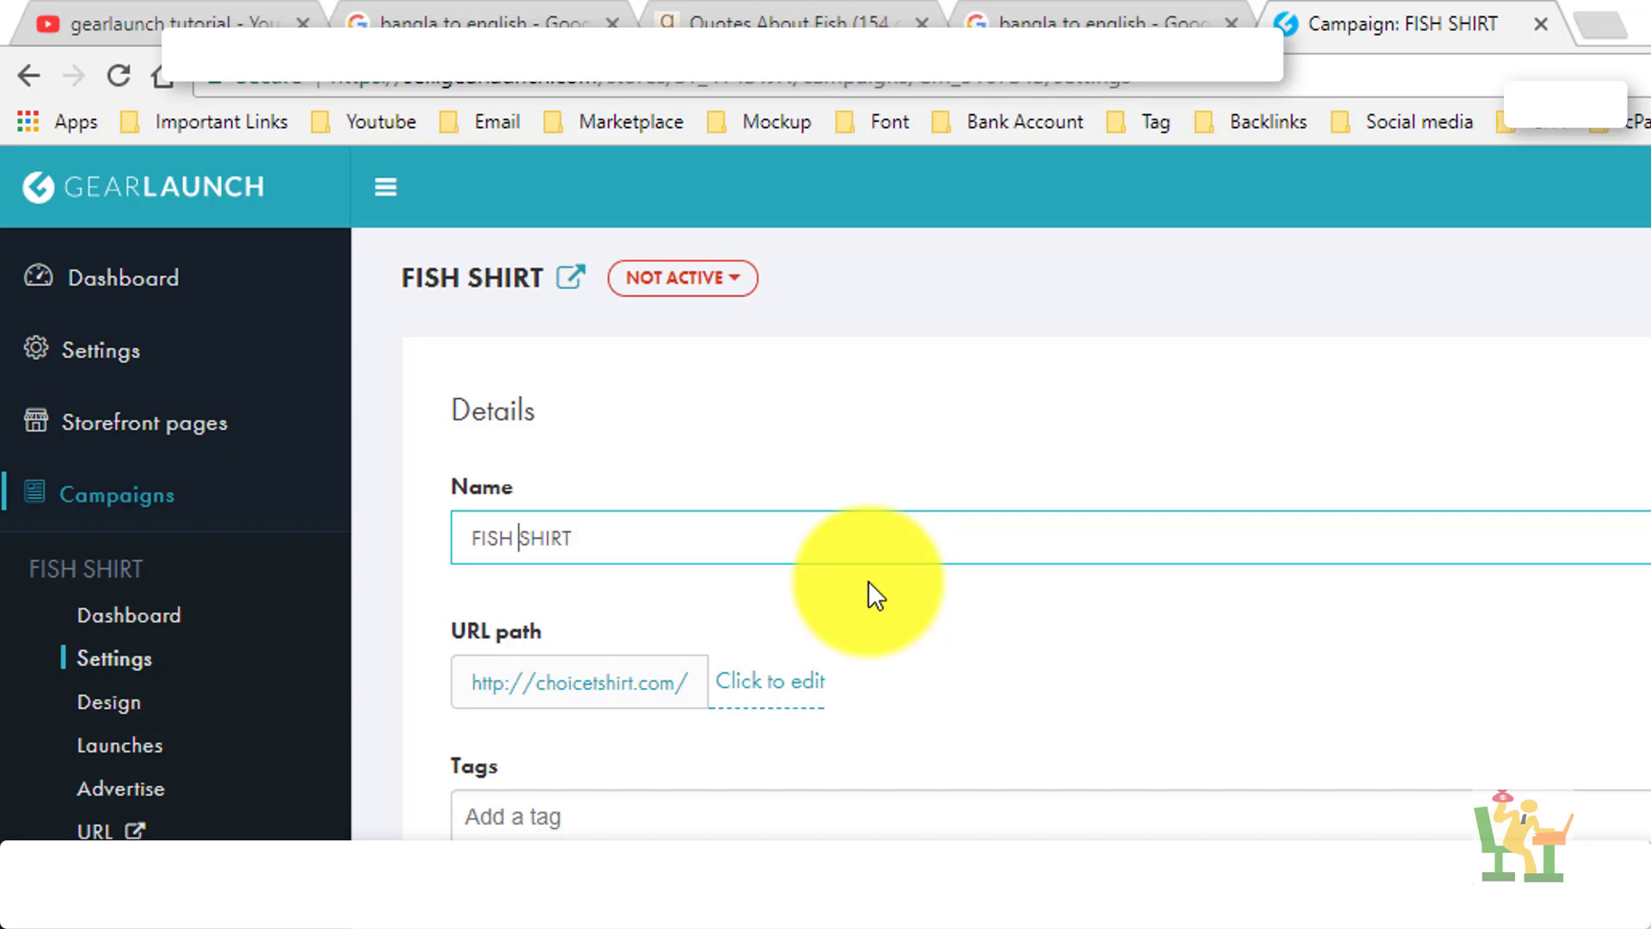
pyautogui.write('T-')
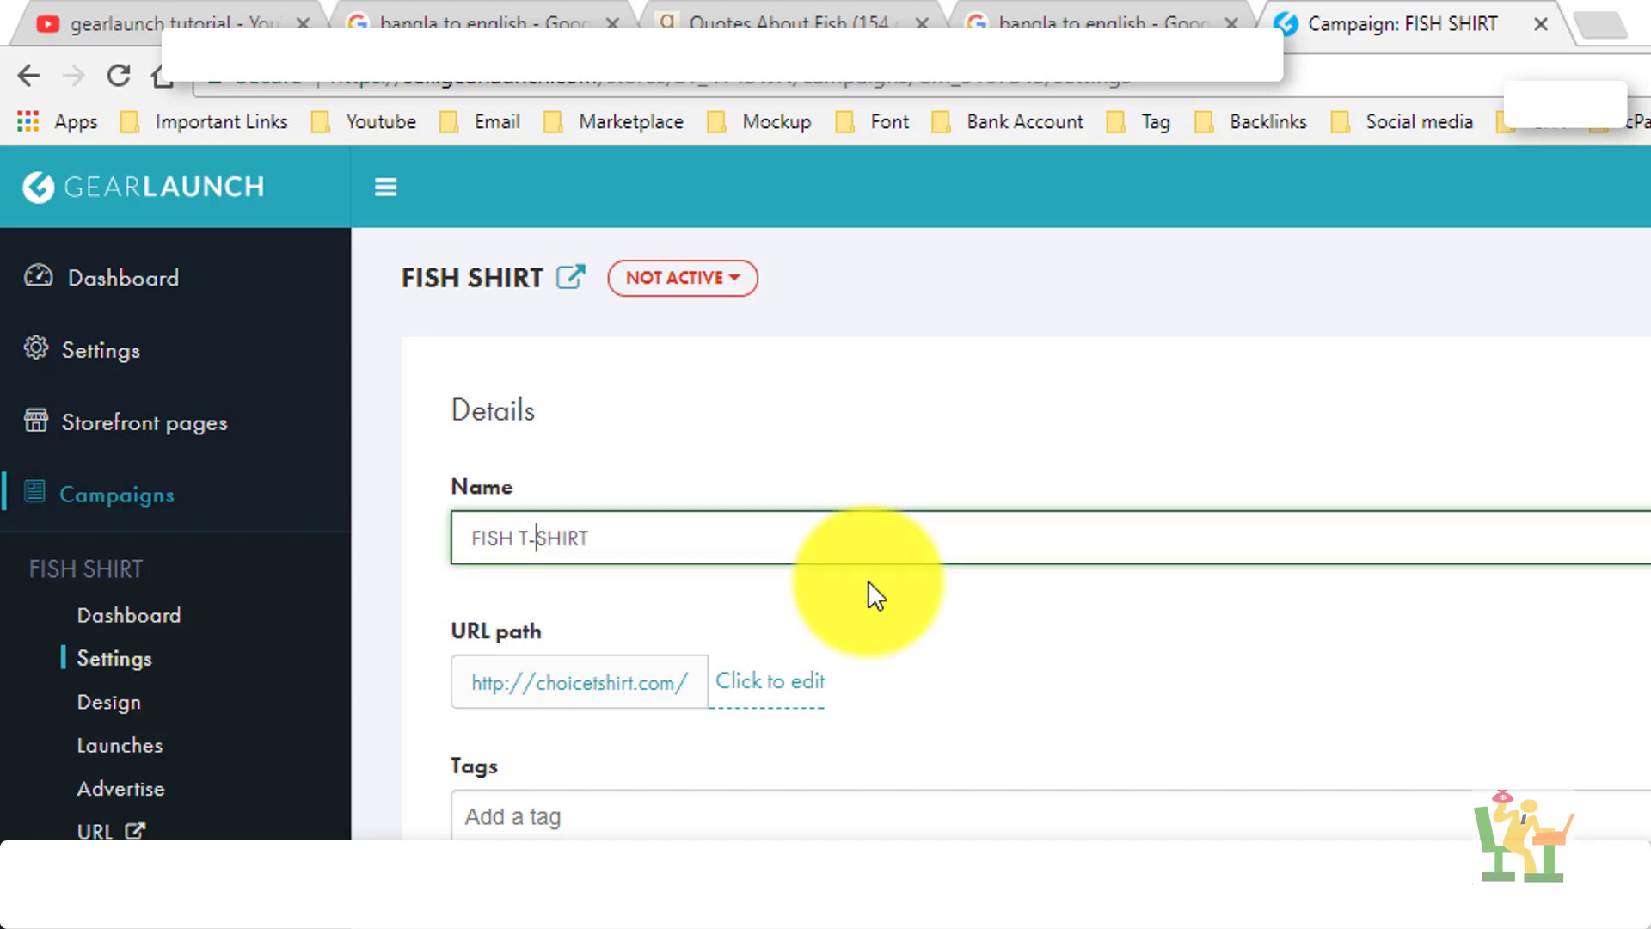
pyautogui.click(764, 701)
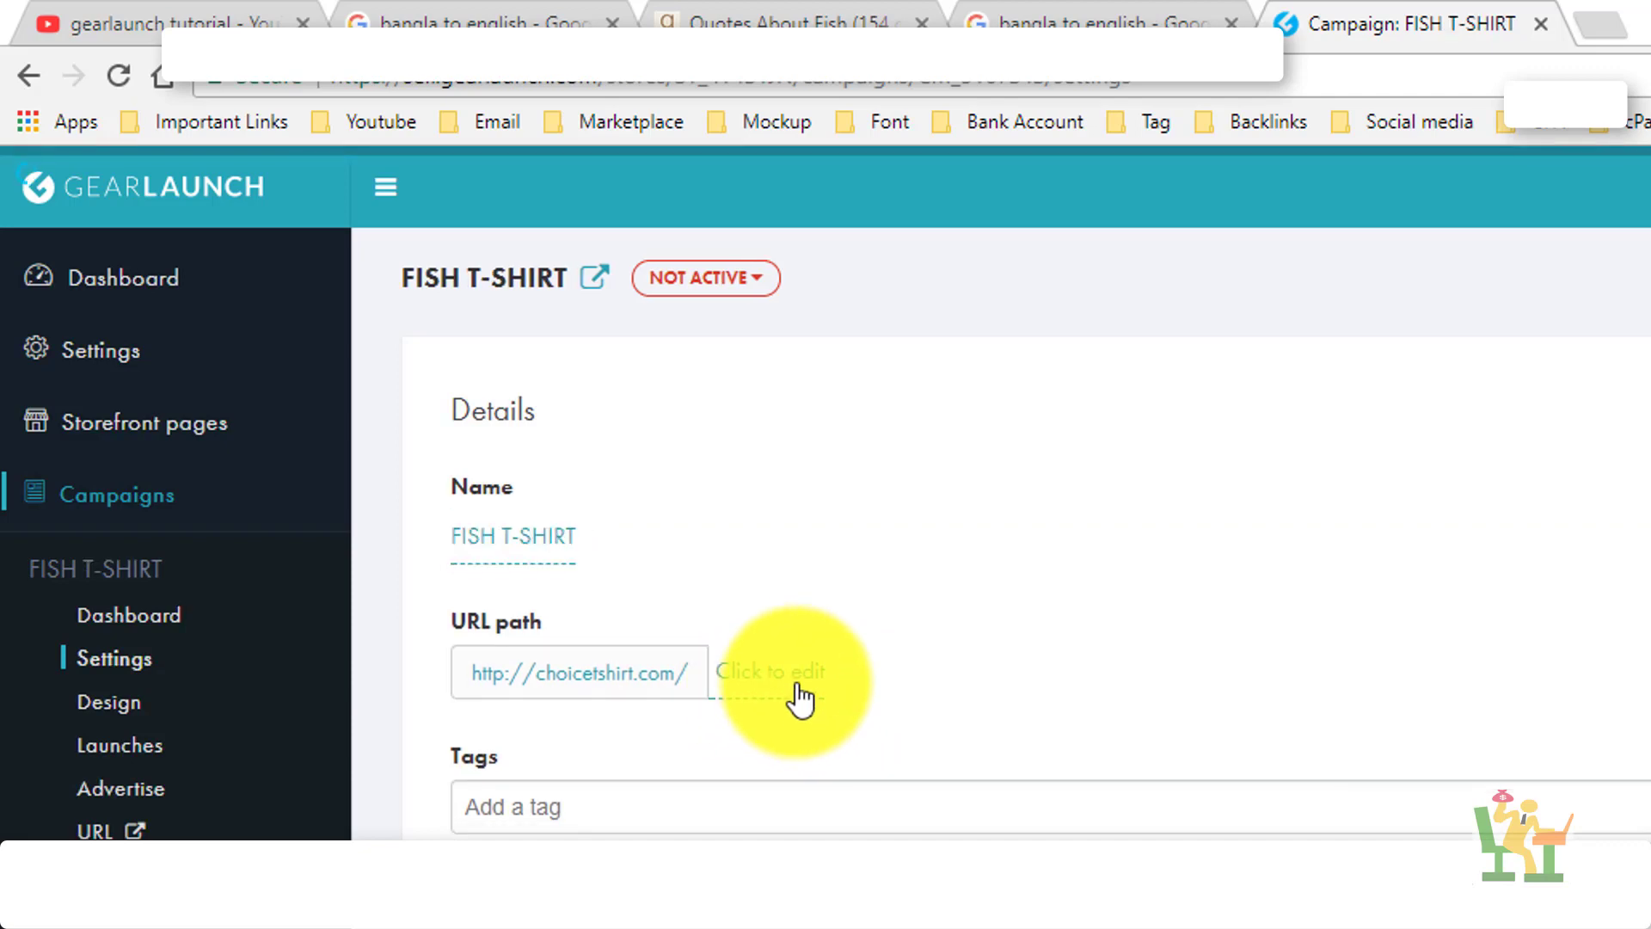
# Step: Set the campaign URL path to 'fish' and add a 'fish' tag
pyautogui.click(786, 679)
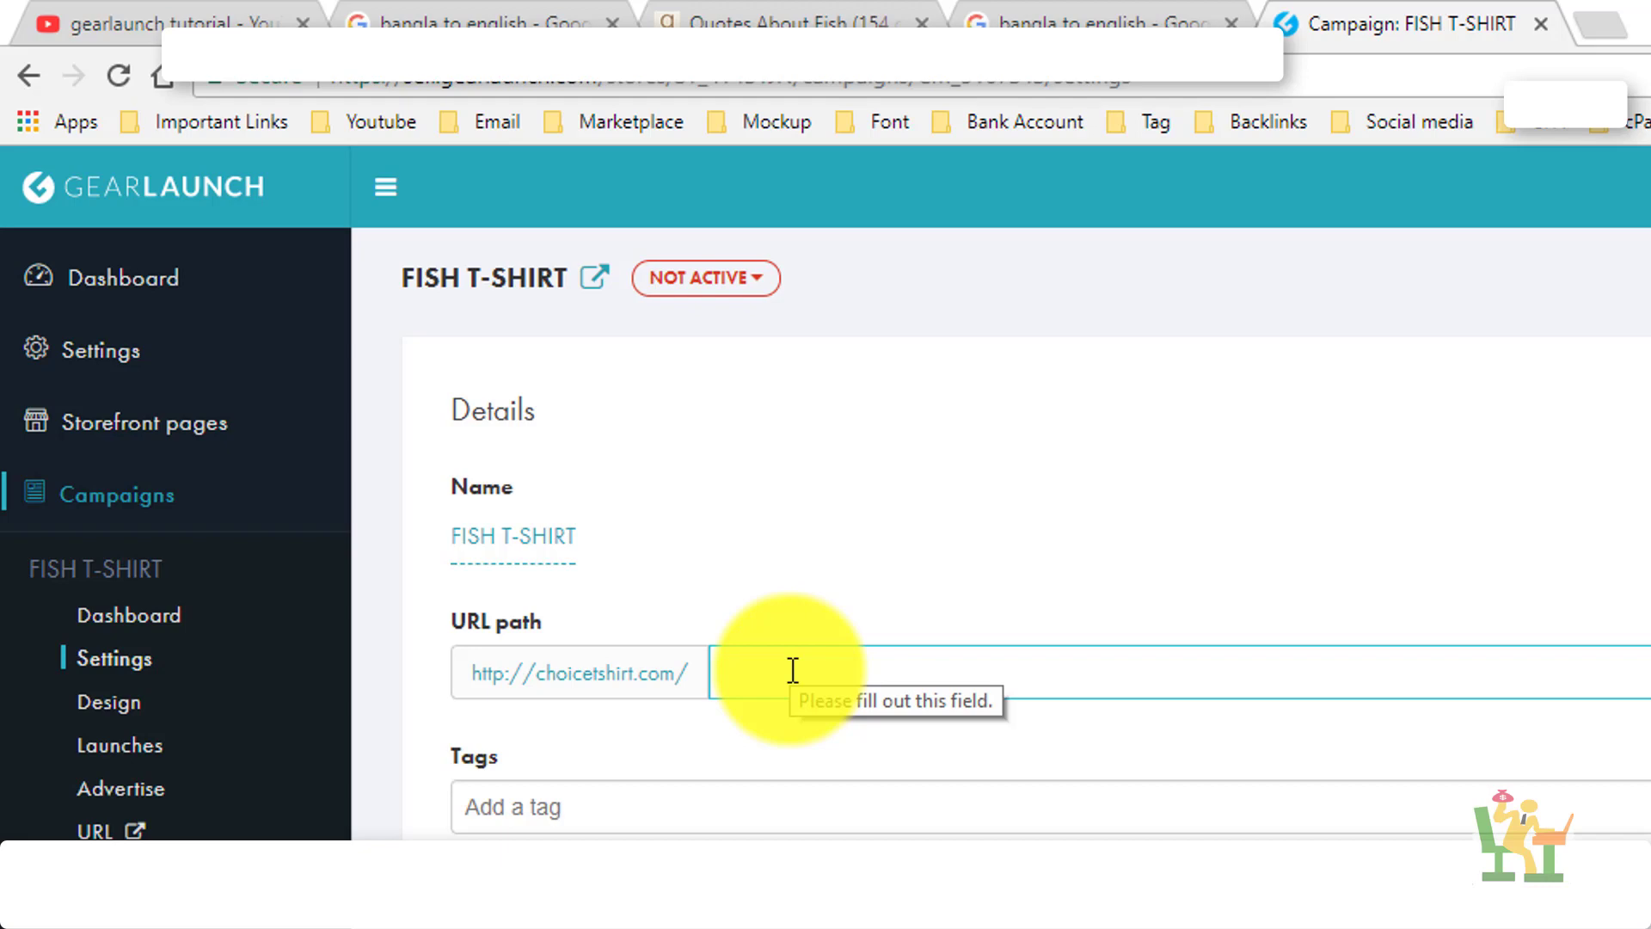
pyautogui.write('f')
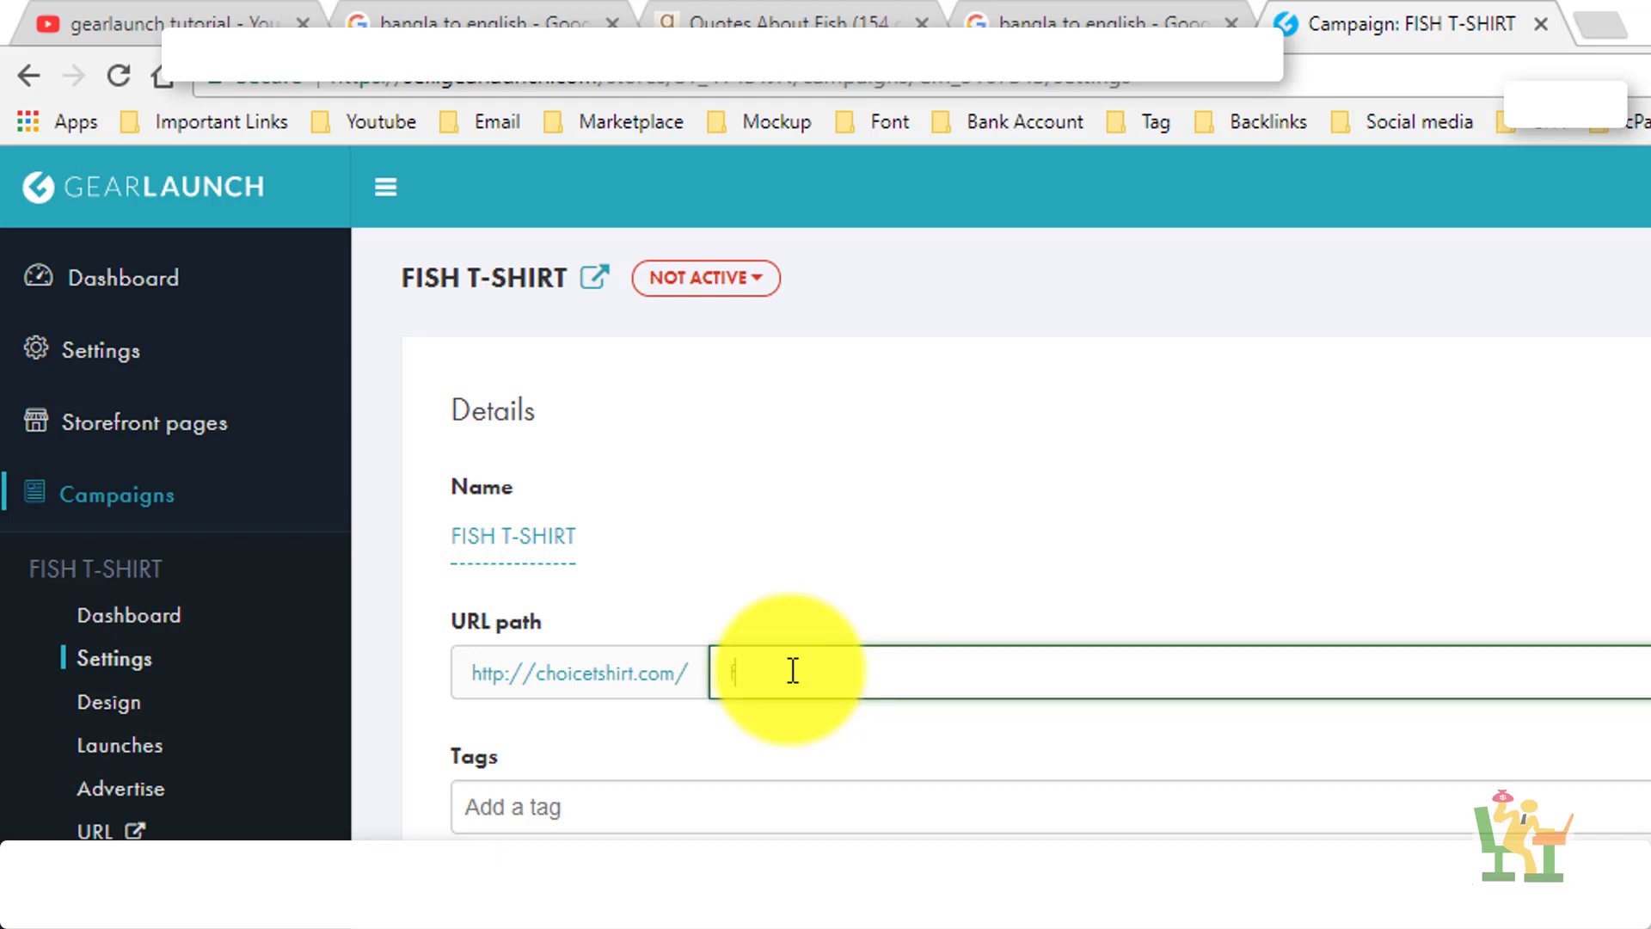
pyautogui.write('is')
pyautogui.write('h')
pyautogui.click(850, 799)
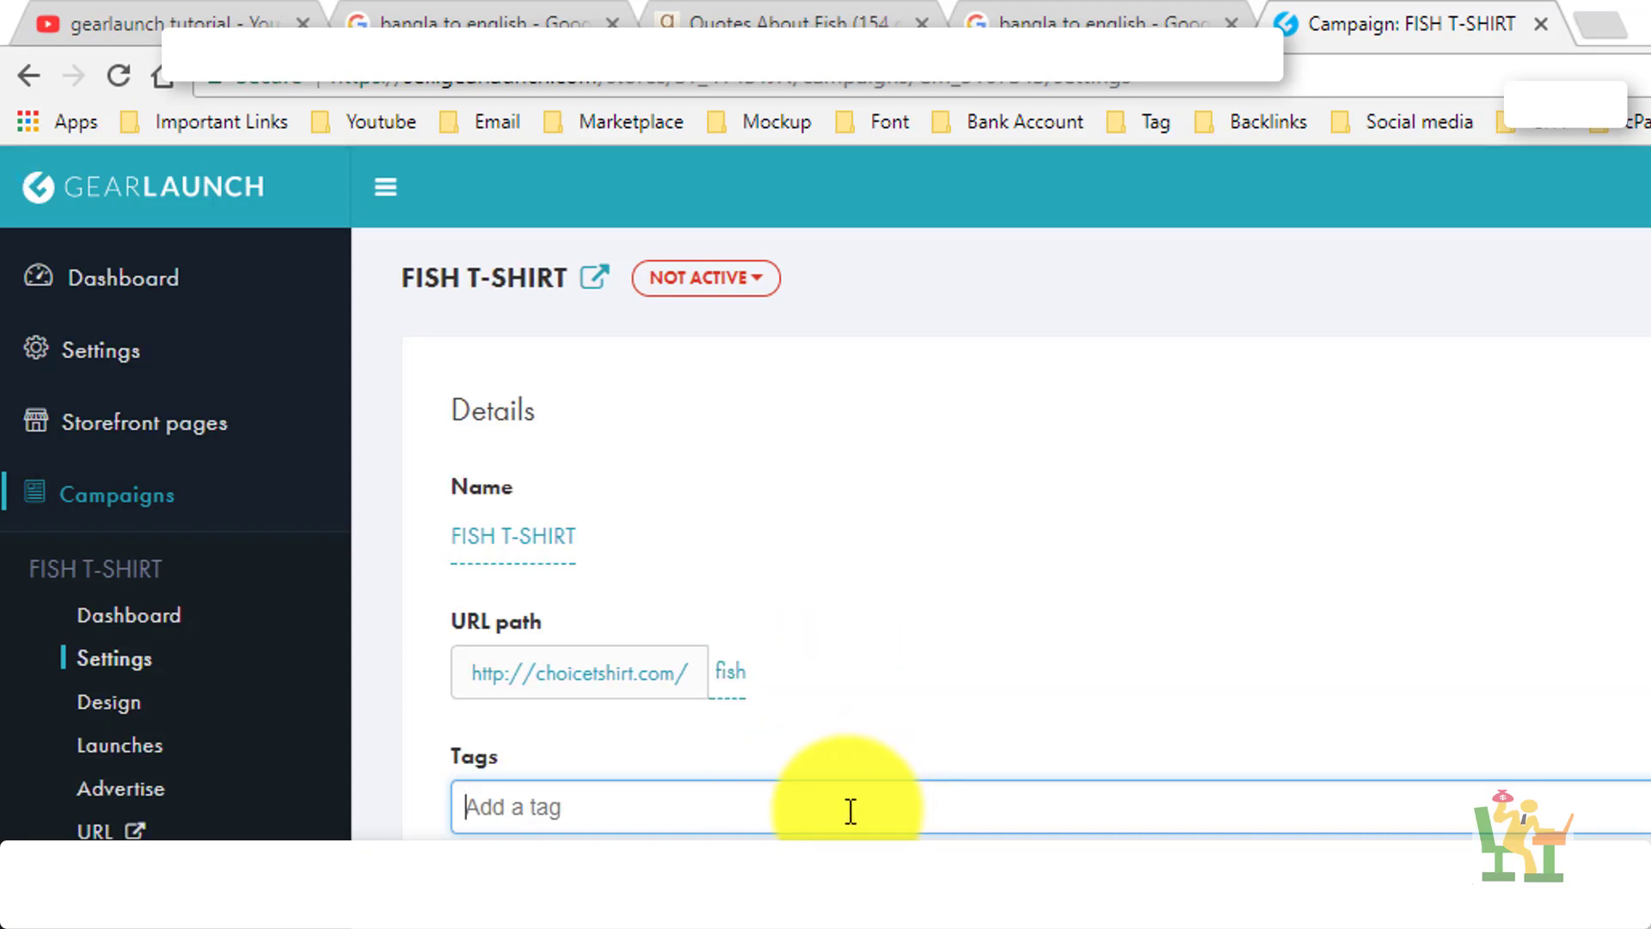
pyautogui.write('f')
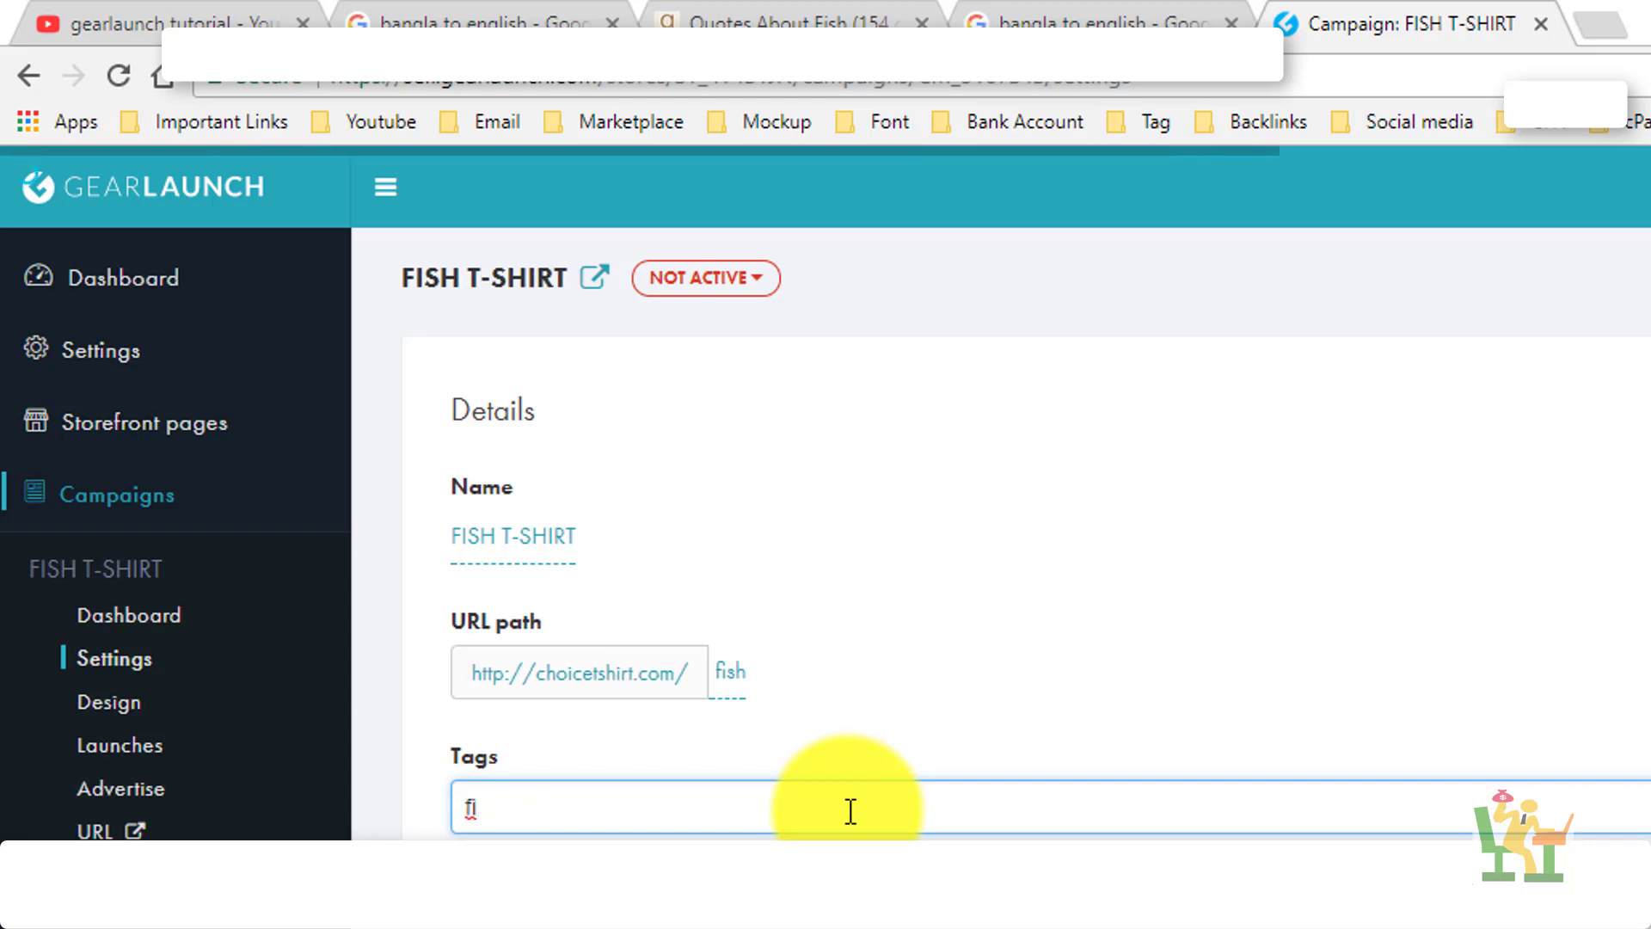
pyautogui.write('ish')
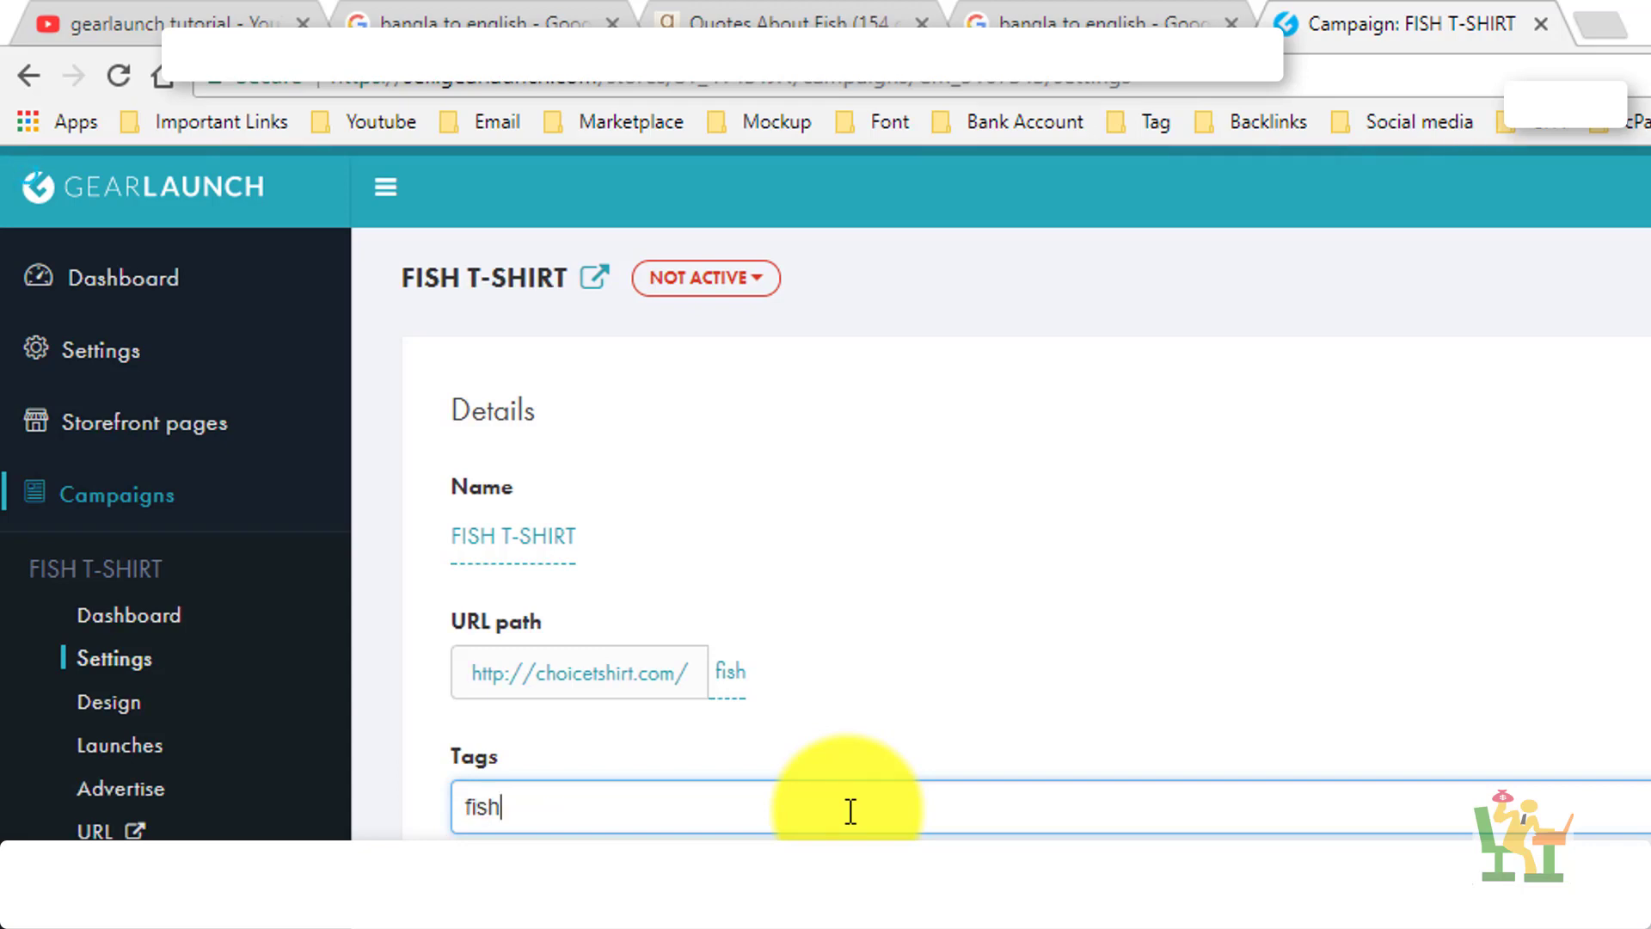
pyautogui.press('Return')
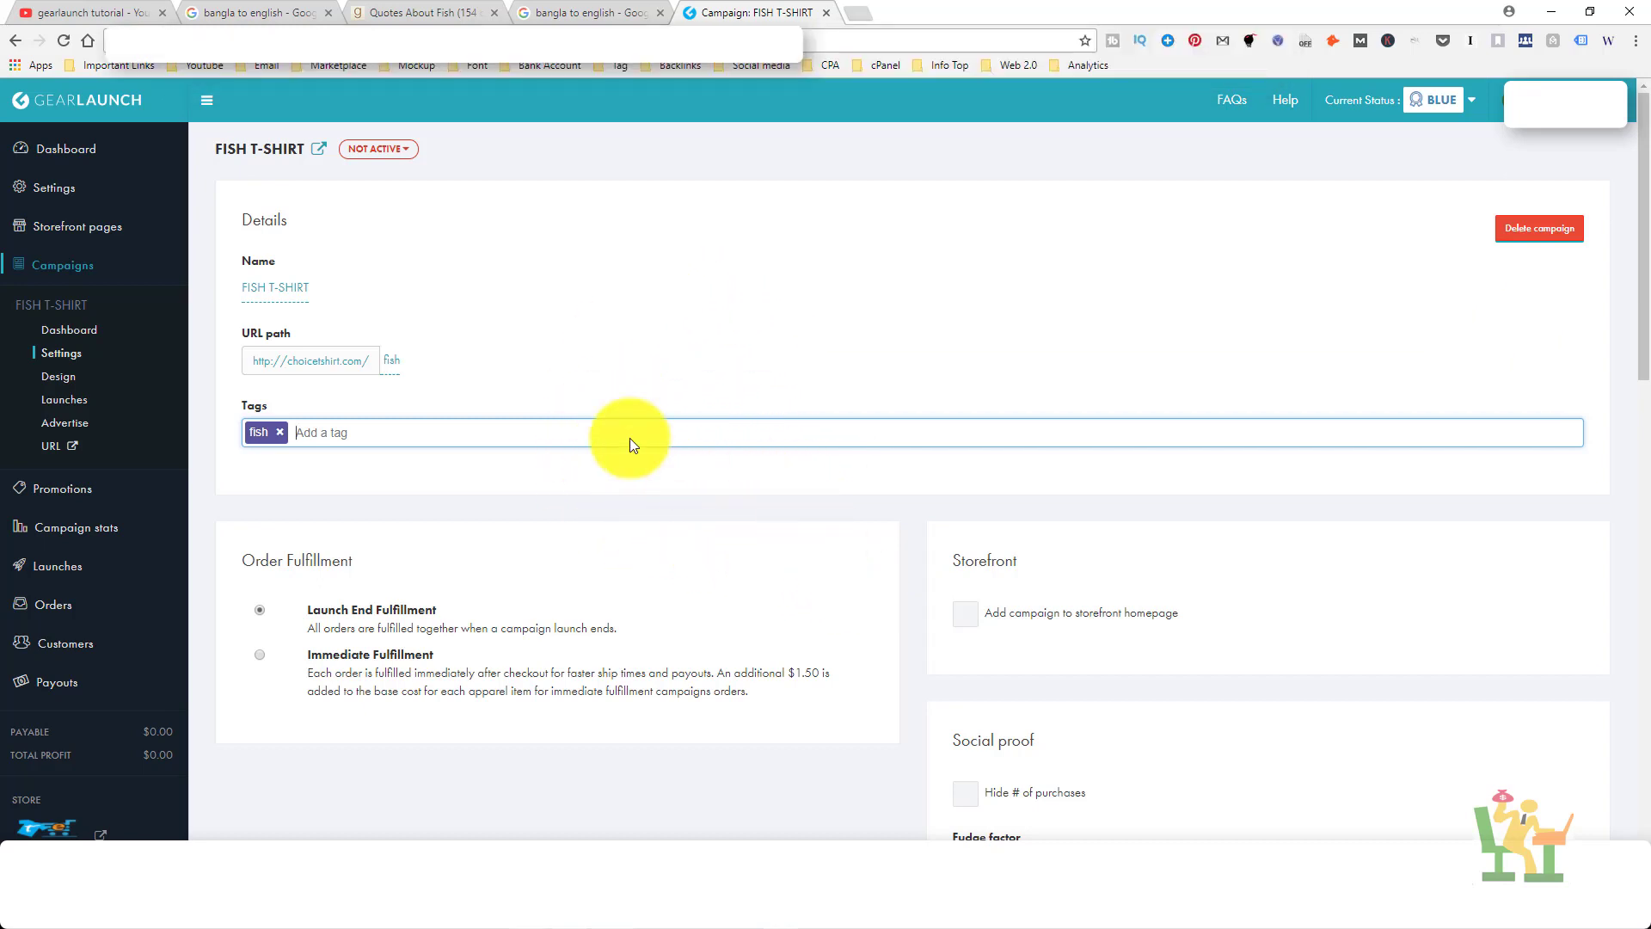
# Step: Add the campaign to the storefront homepage and switch orders to Immediate Fulfillment
pyautogui.click(967, 616)
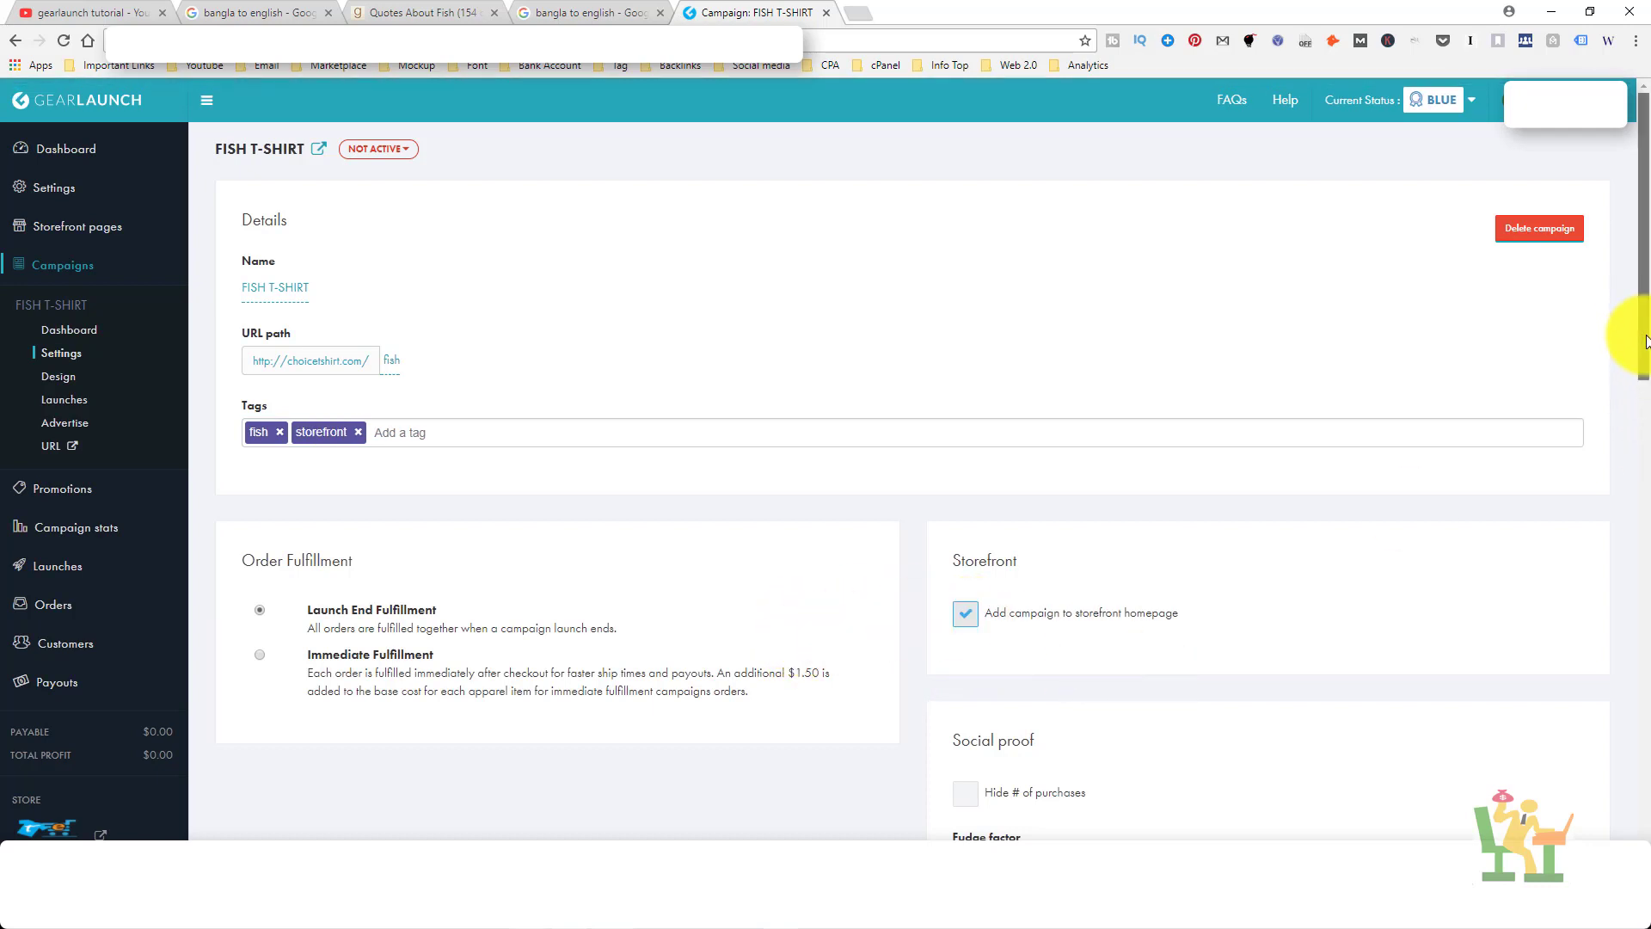
pyautogui.moveTo(1644, 363); pyautogui.dragTo(1644, 483)
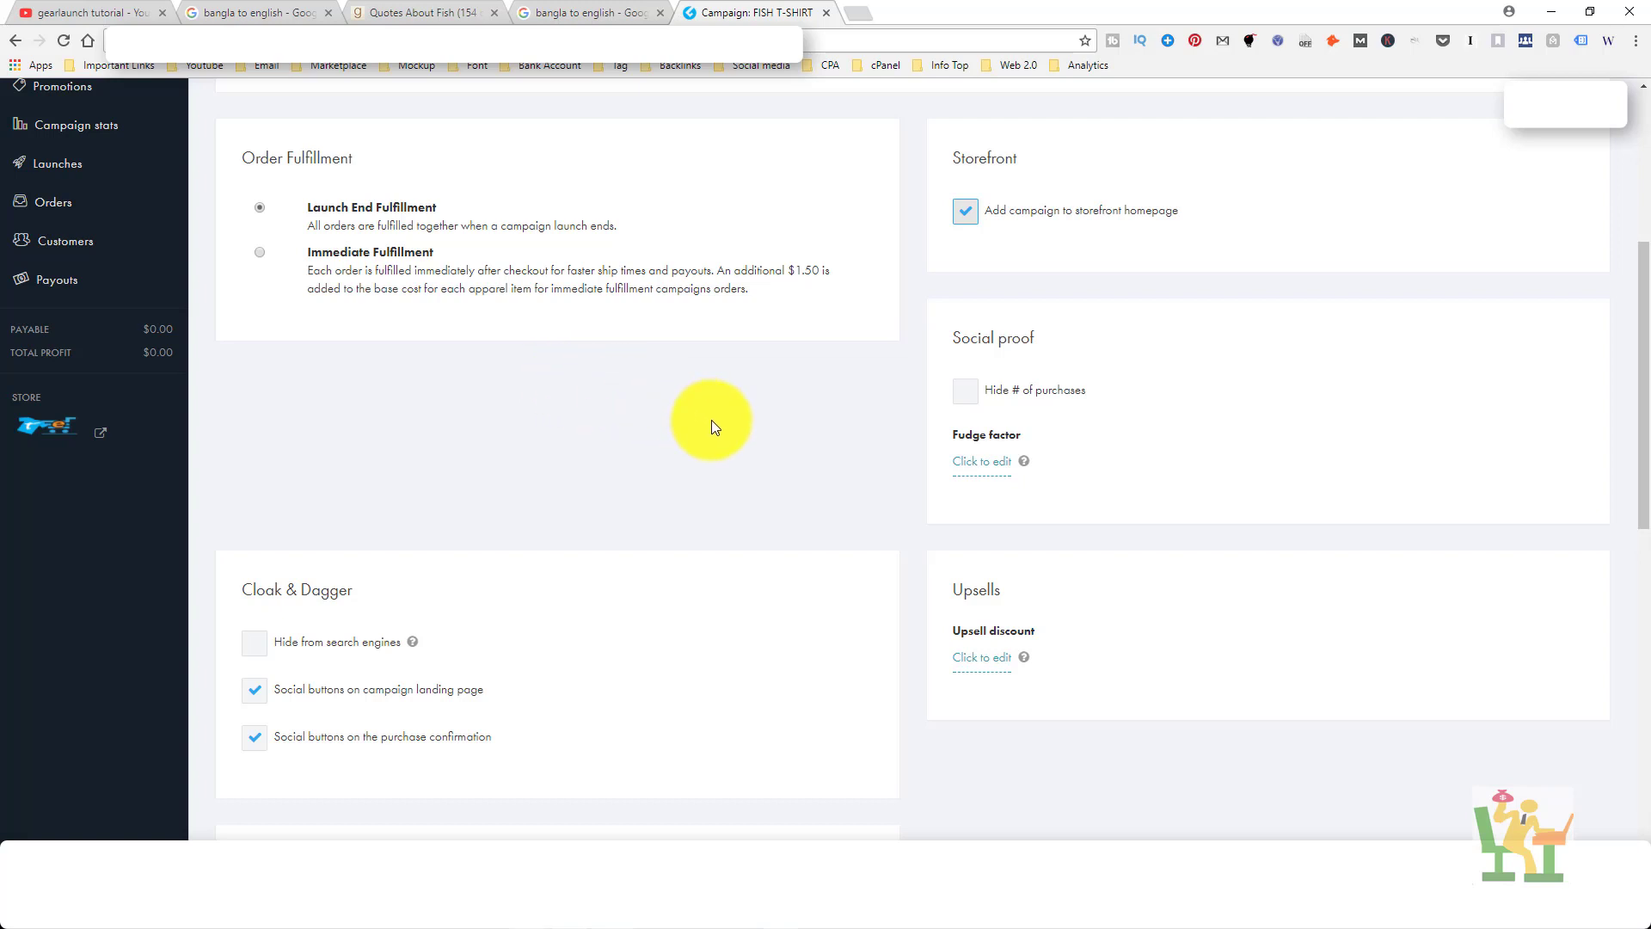
pyautogui.click(259, 253)
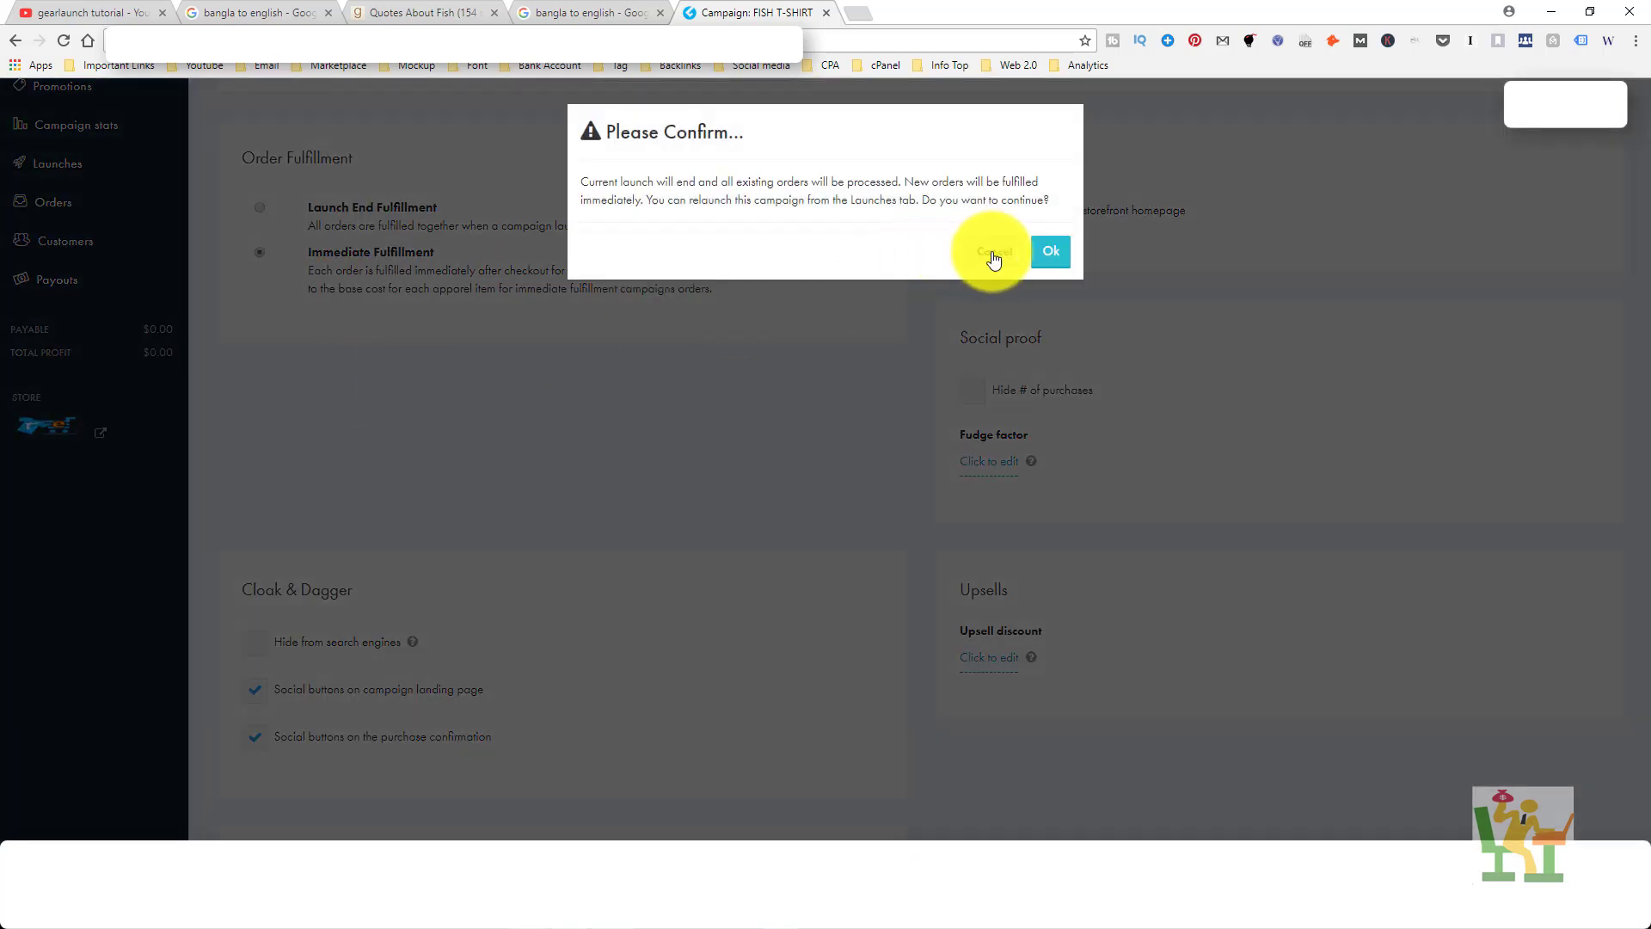
pyautogui.click(1048, 255)
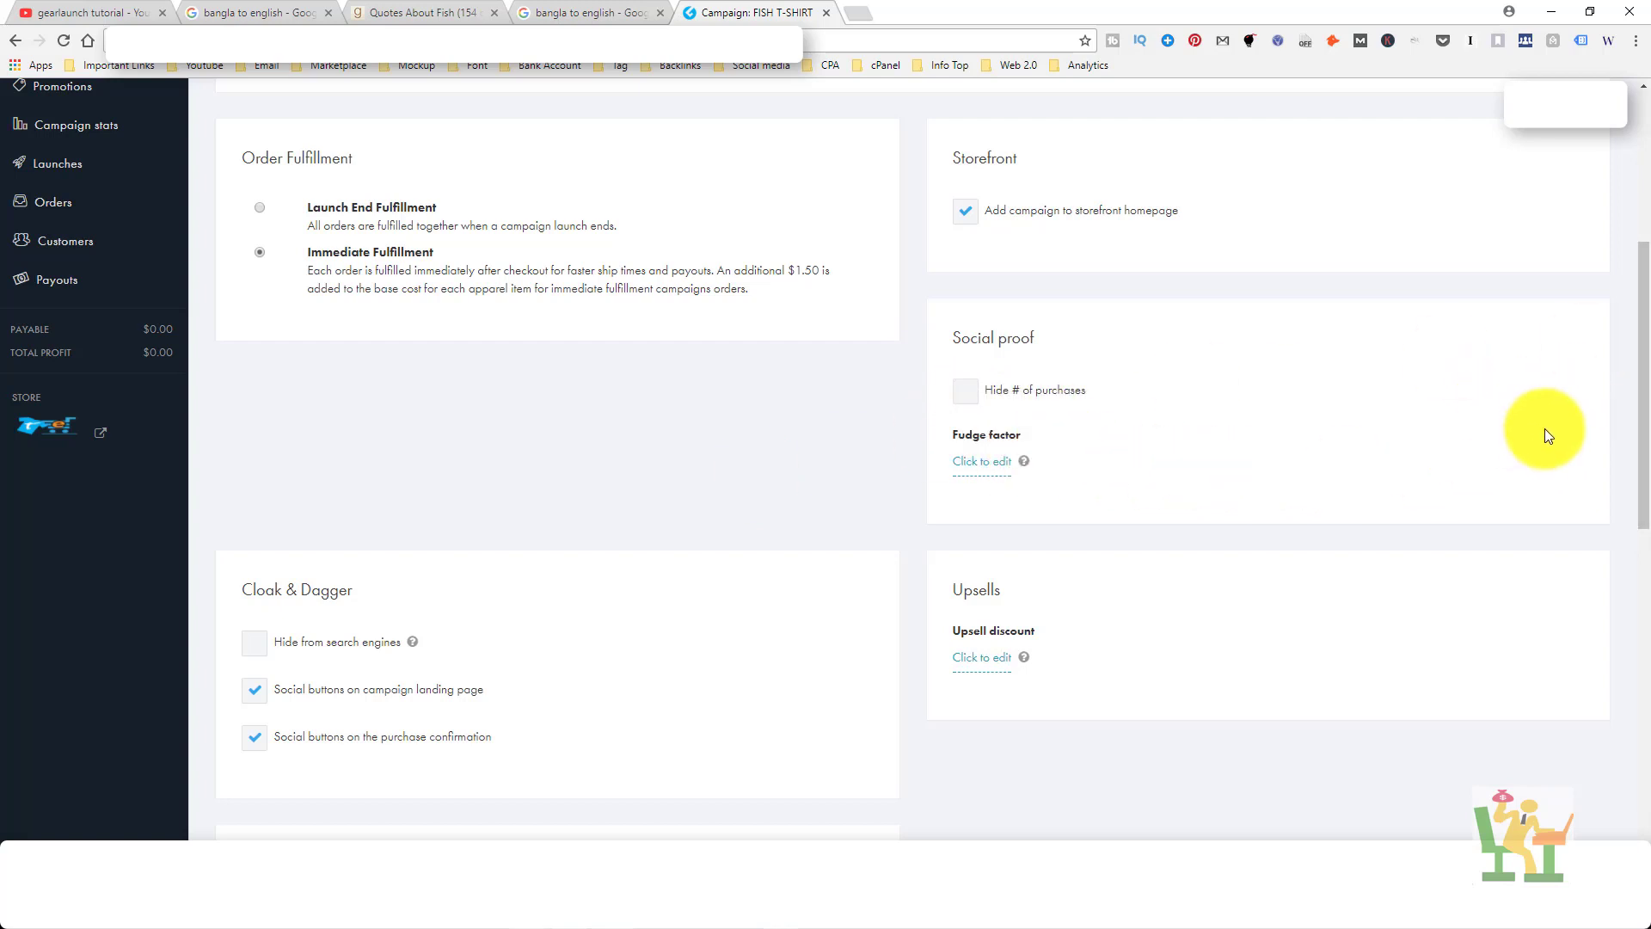
# Step: Scroll down to the Description section and open its empty editor
pyautogui.moveTo(1641, 404); pyautogui.dragTo(1642, 446)
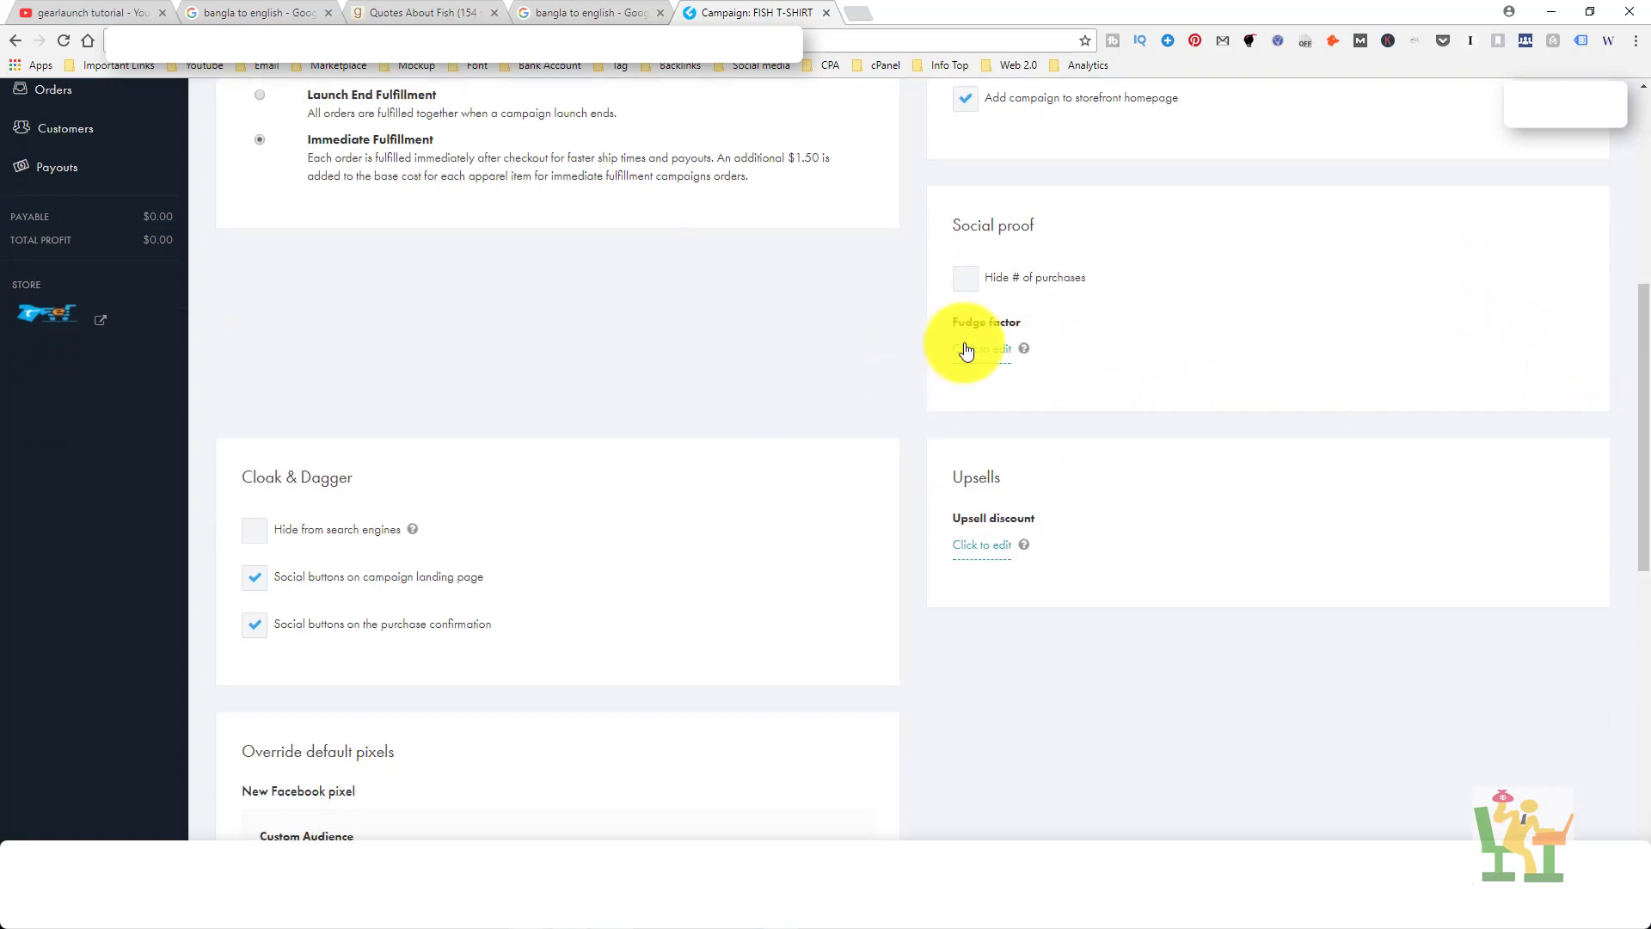
pyautogui.moveTo(1643, 427)
pyautogui.mouseDown()
pyautogui.moveTo(1647, 602)
pyautogui.moveTo(1626, 698)
pyautogui.mouseUp()
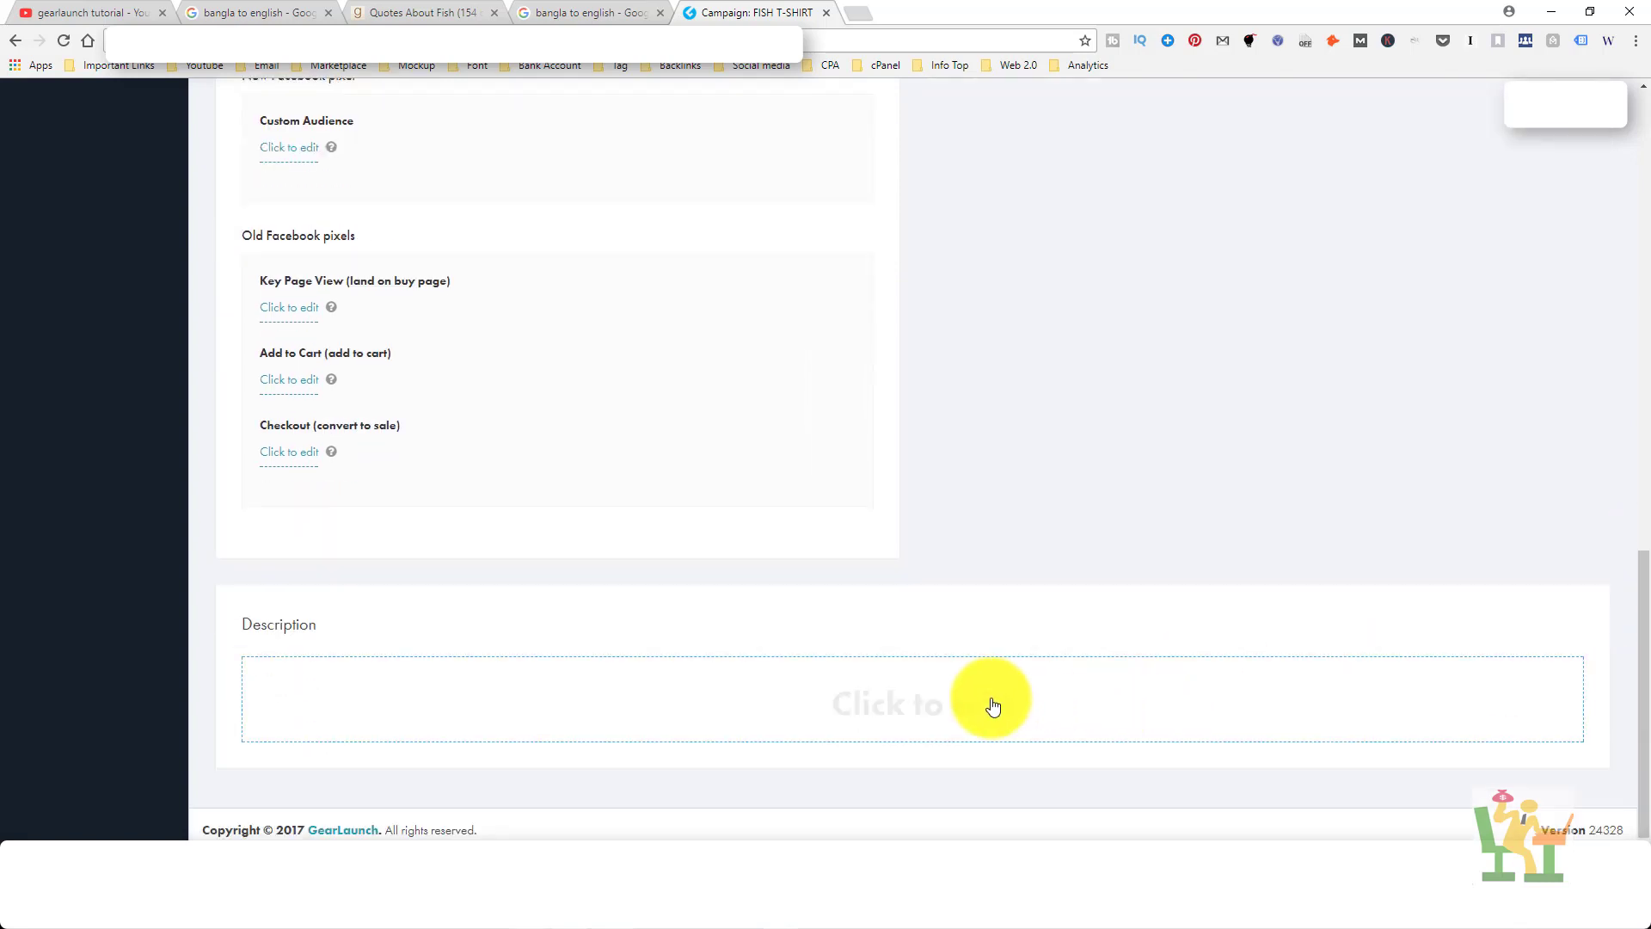
pyautogui.click(944, 695)
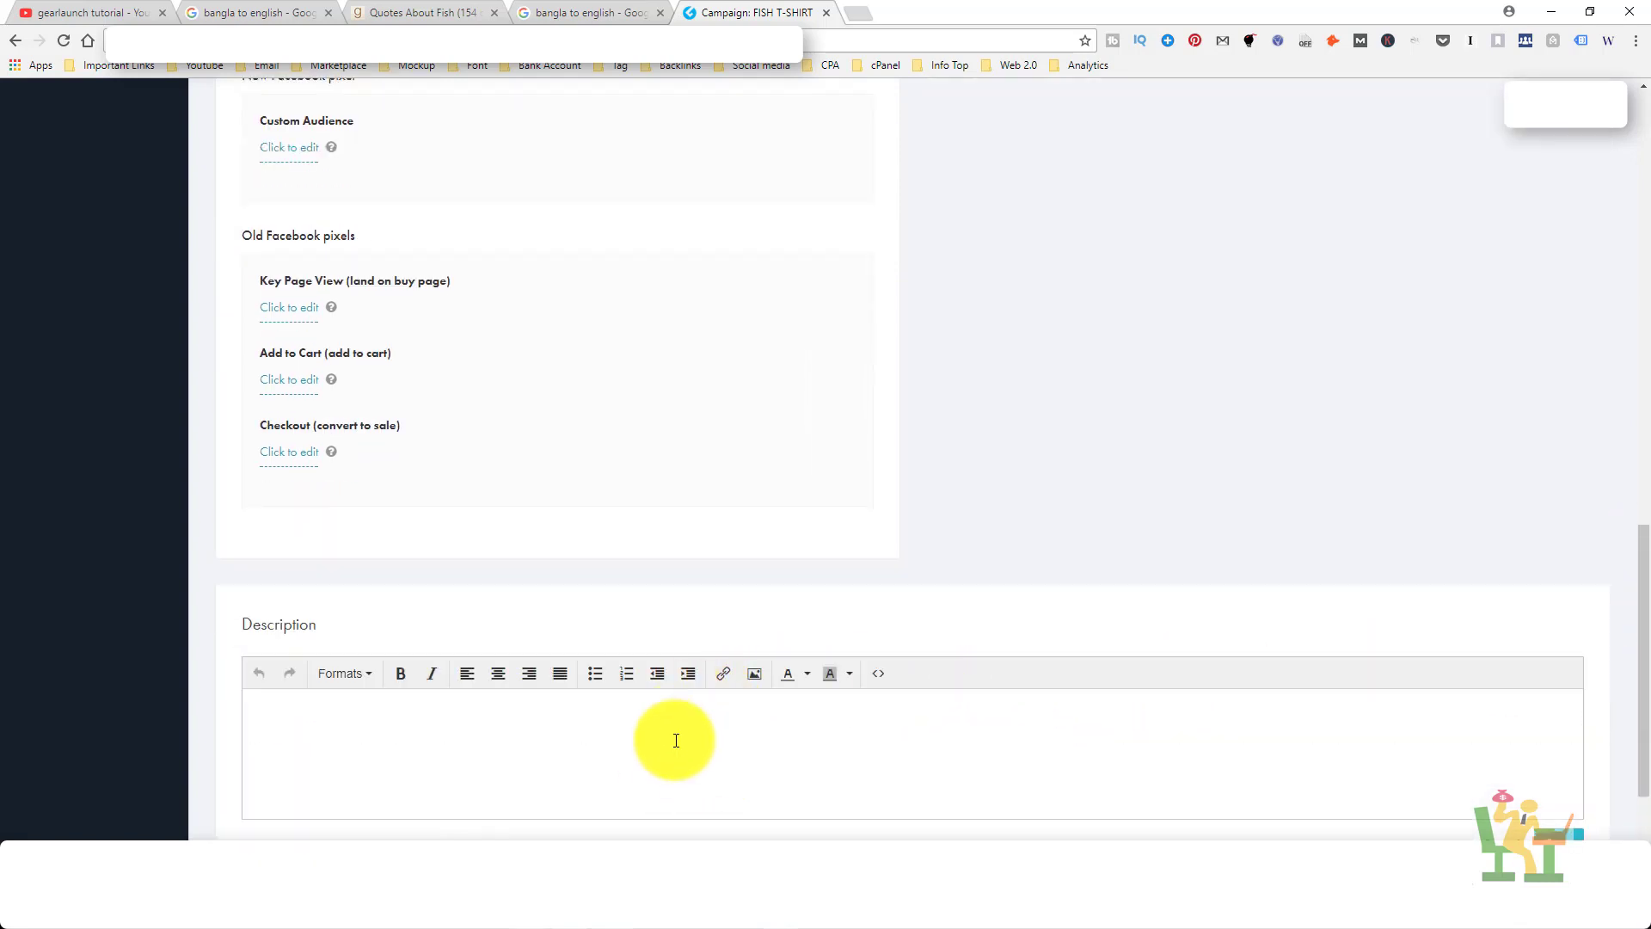
# Step: Copy the whole Word post, from I LOVE MY FISH SHIRT through 3. CHECKOUT!, and return to GearLaunch
pyautogui.hotkey('alt', 'Tab')
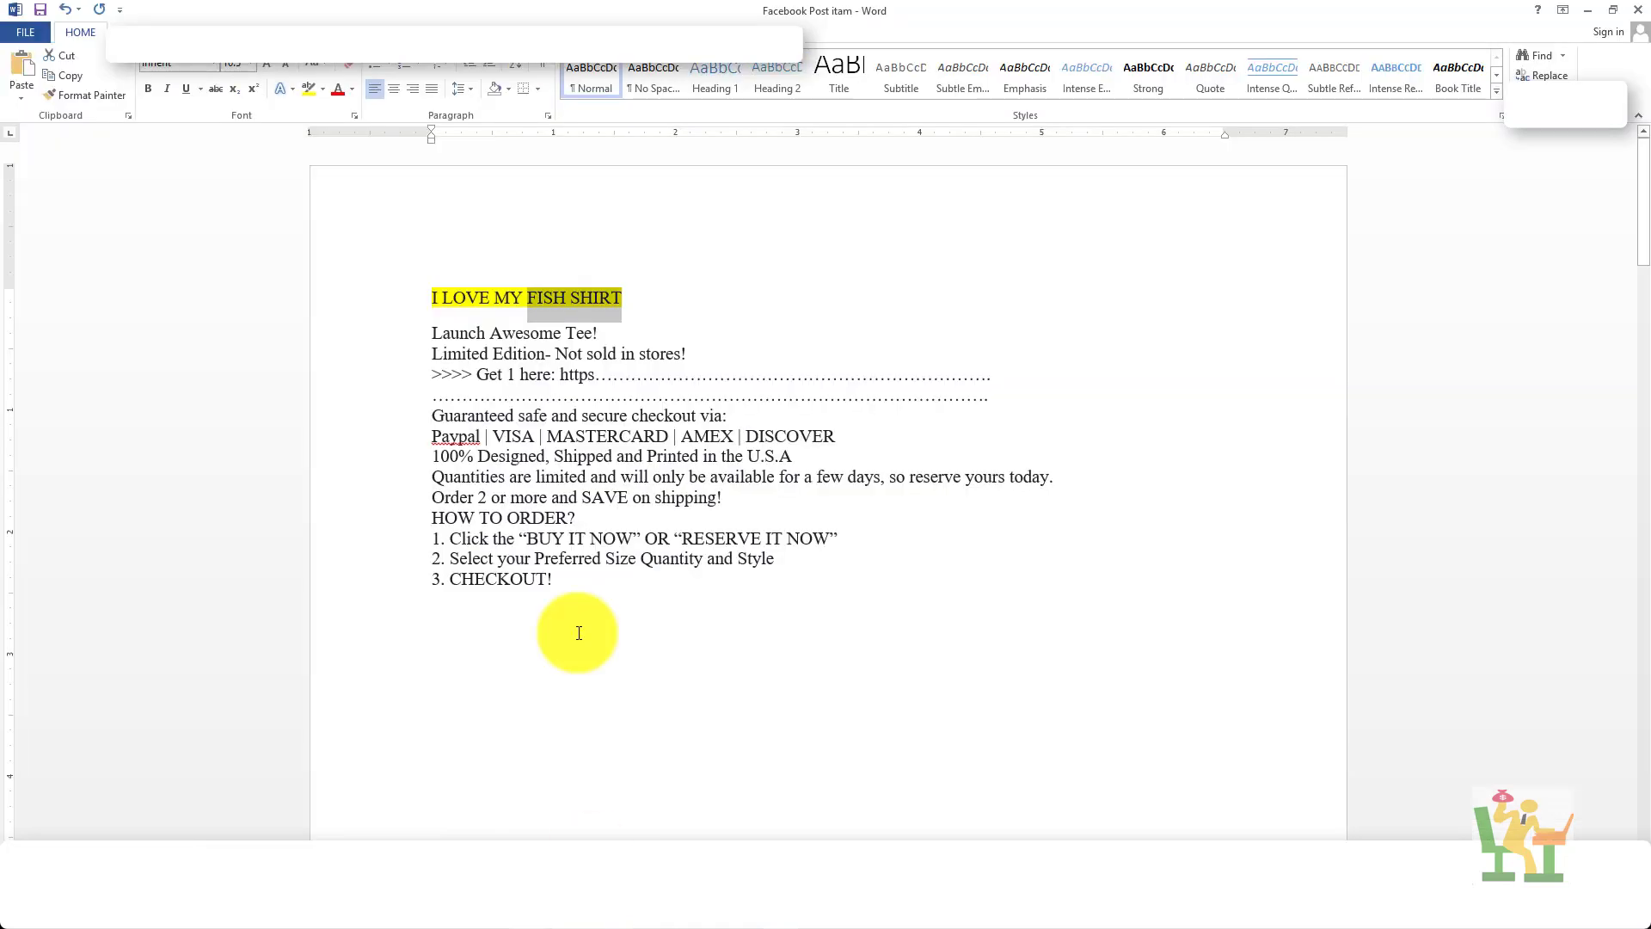
pyautogui.moveTo(427, 298)
pyautogui.mouseDown()
pyautogui.moveTo(568, 535)
pyautogui.moveTo(606, 567)
pyautogui.moveTo(589, 582)
pyautogui.mouseUp()
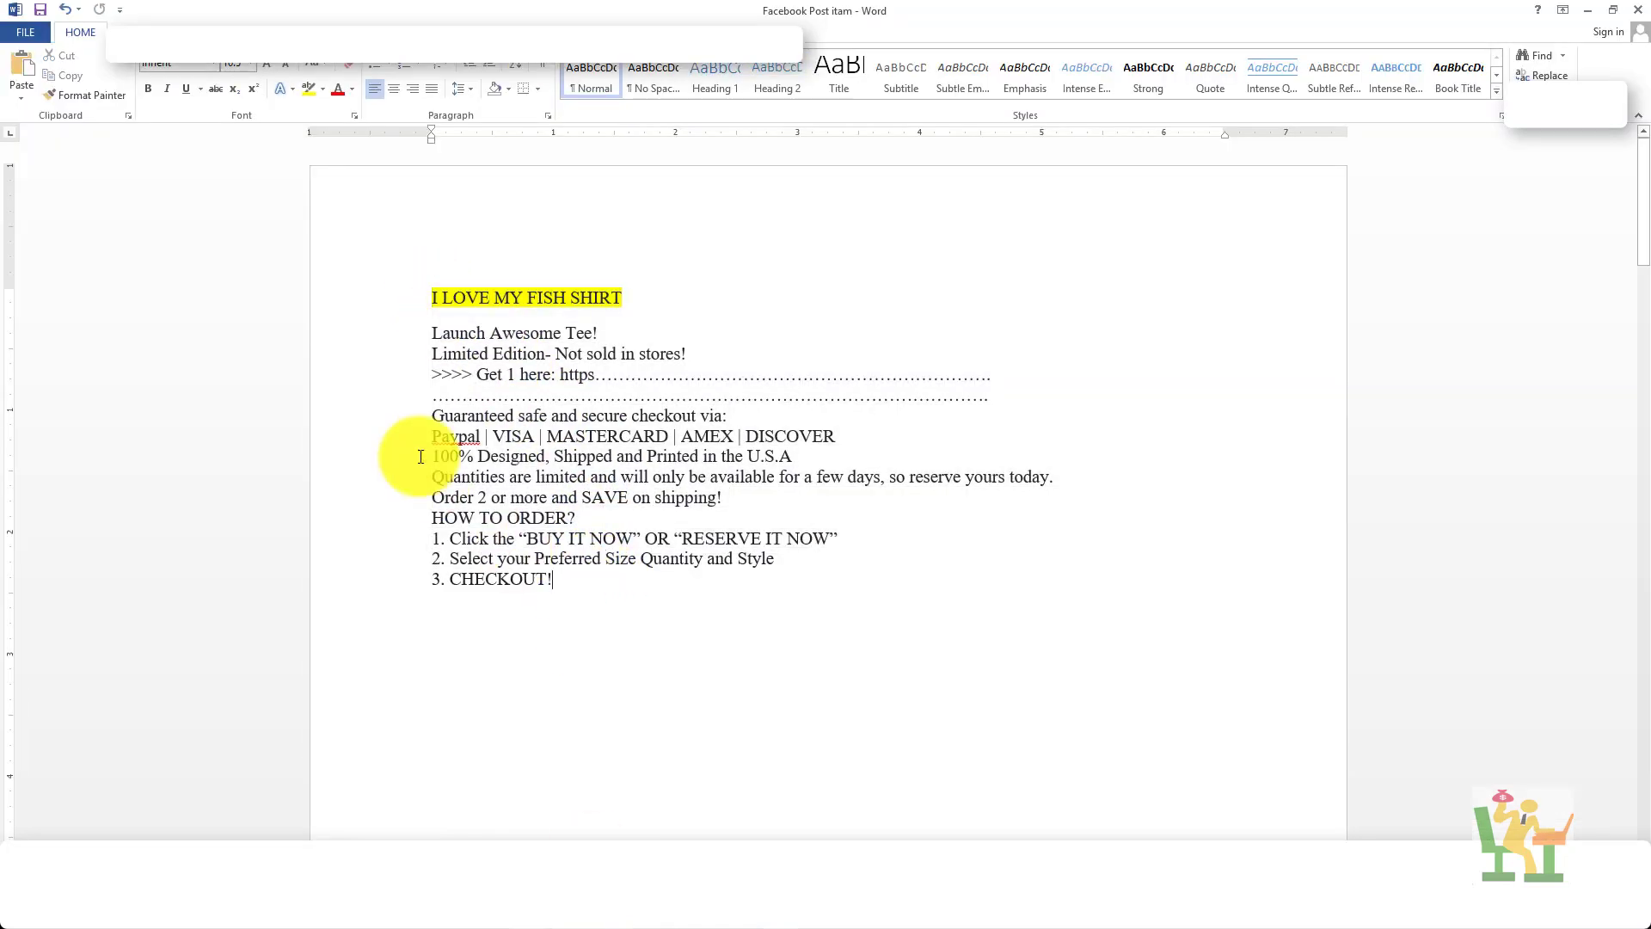
pyautogui.rightClick(467, 351)
pyautogui.click(530, 378)
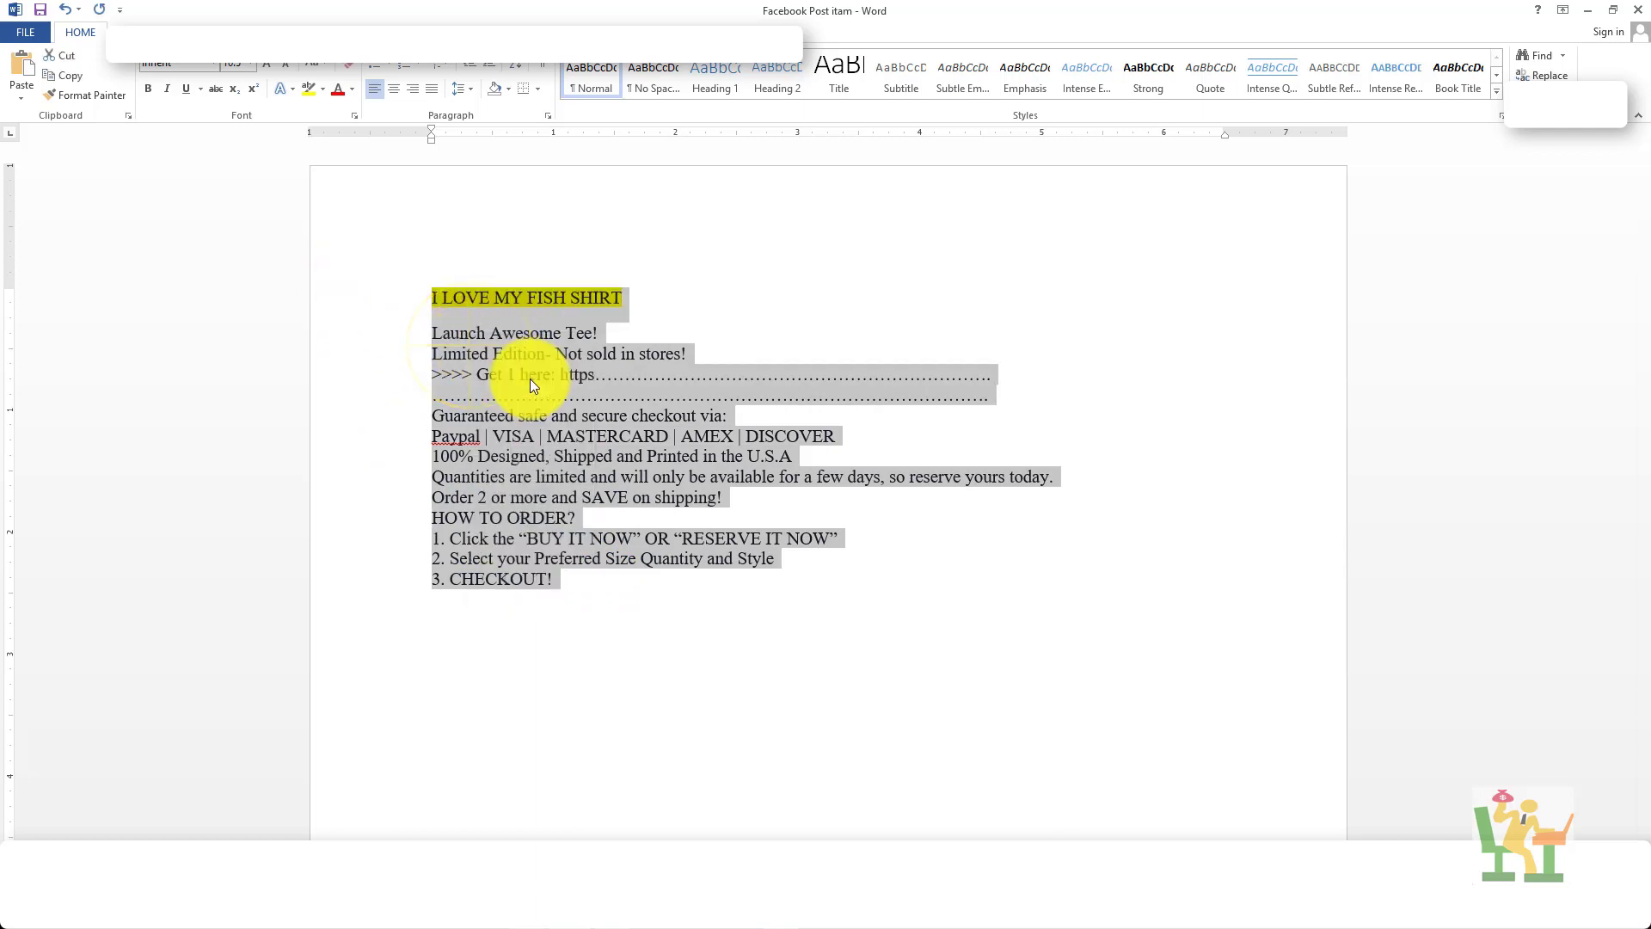
pyautogui.hotkey('alt', 'Tab')
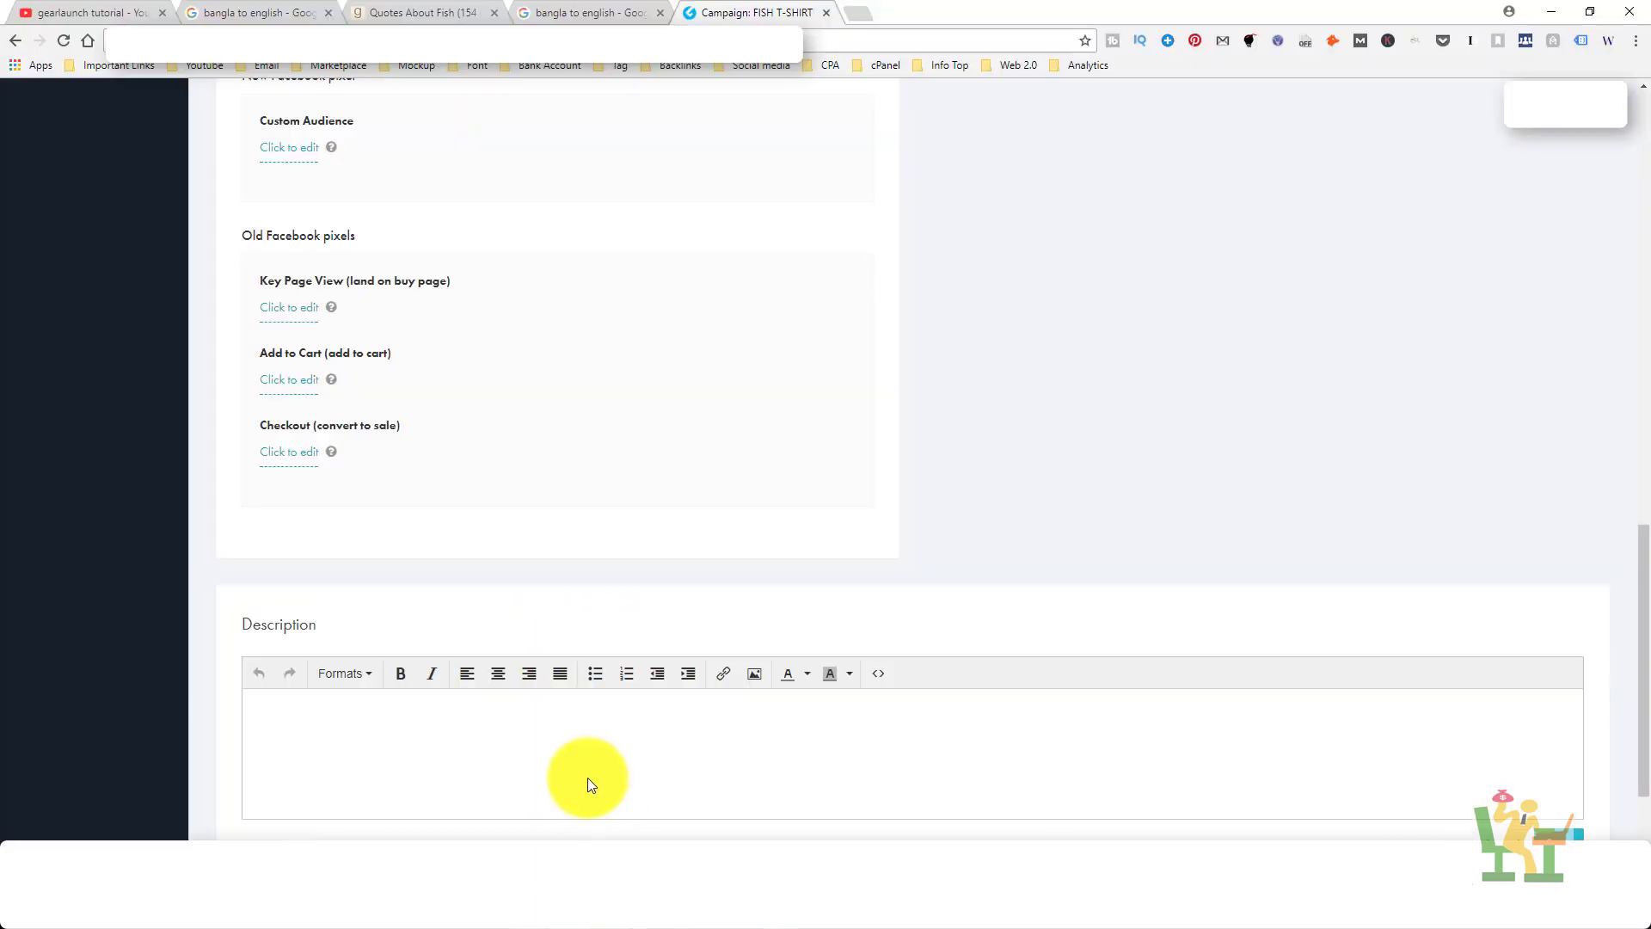
# Step: Paste the sales text into the description, delete the link and checkout-via lines, and save
pyautogui.rightClick(587, 760)
pyautogui.click(645, 599)
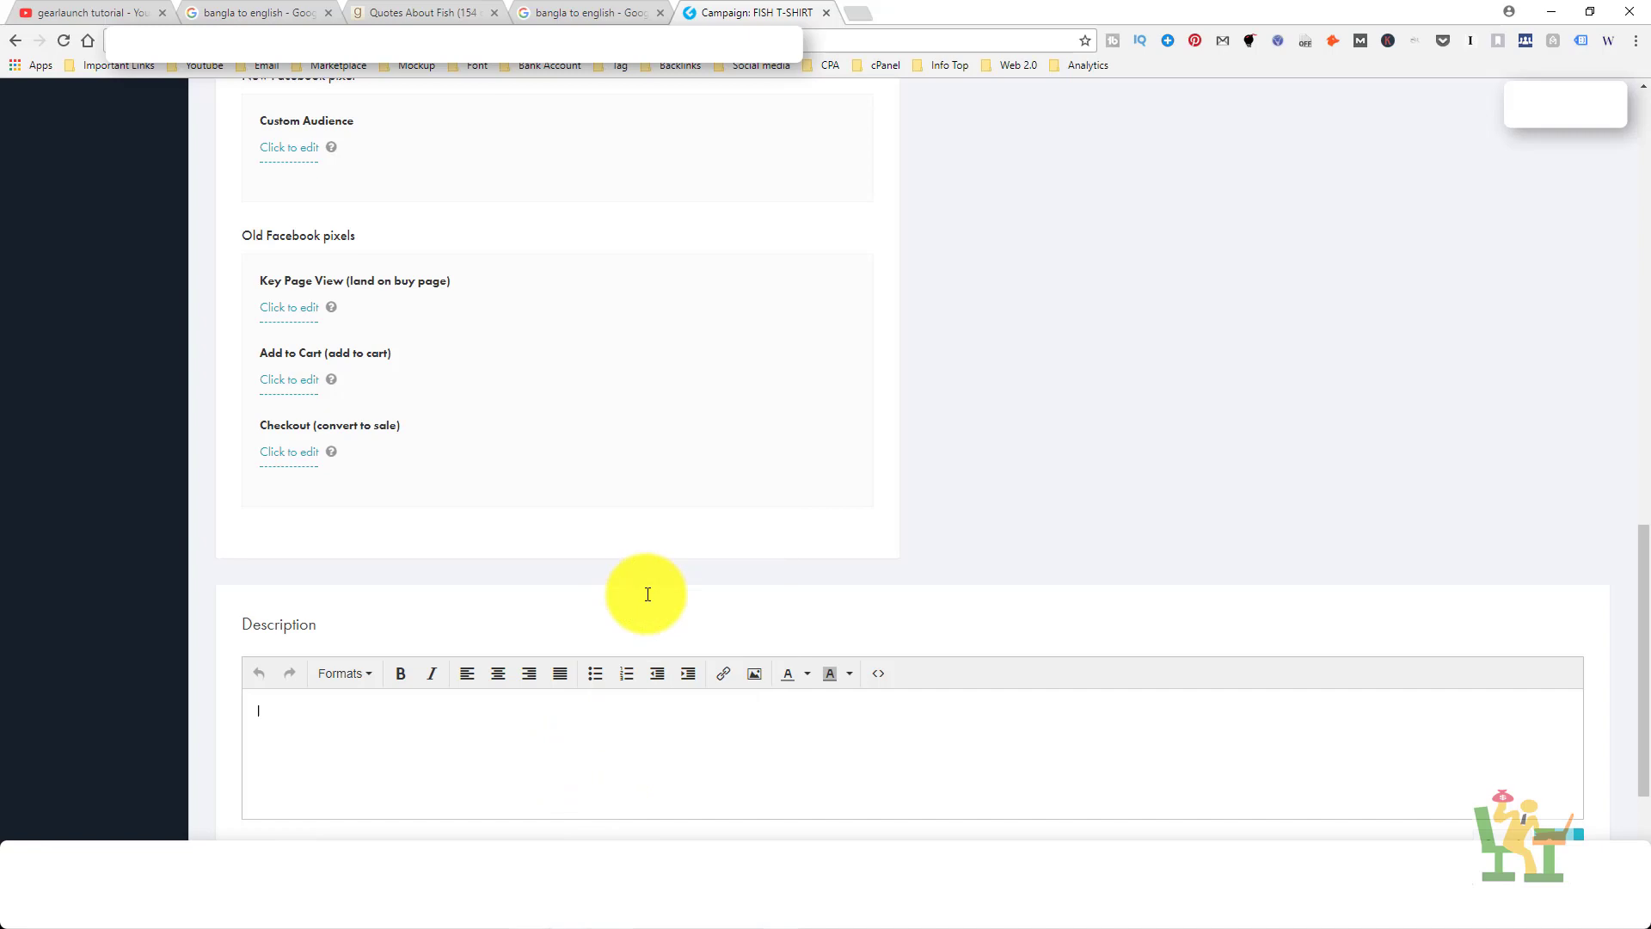
pyautogui.scroll(-3, 1625, 550)
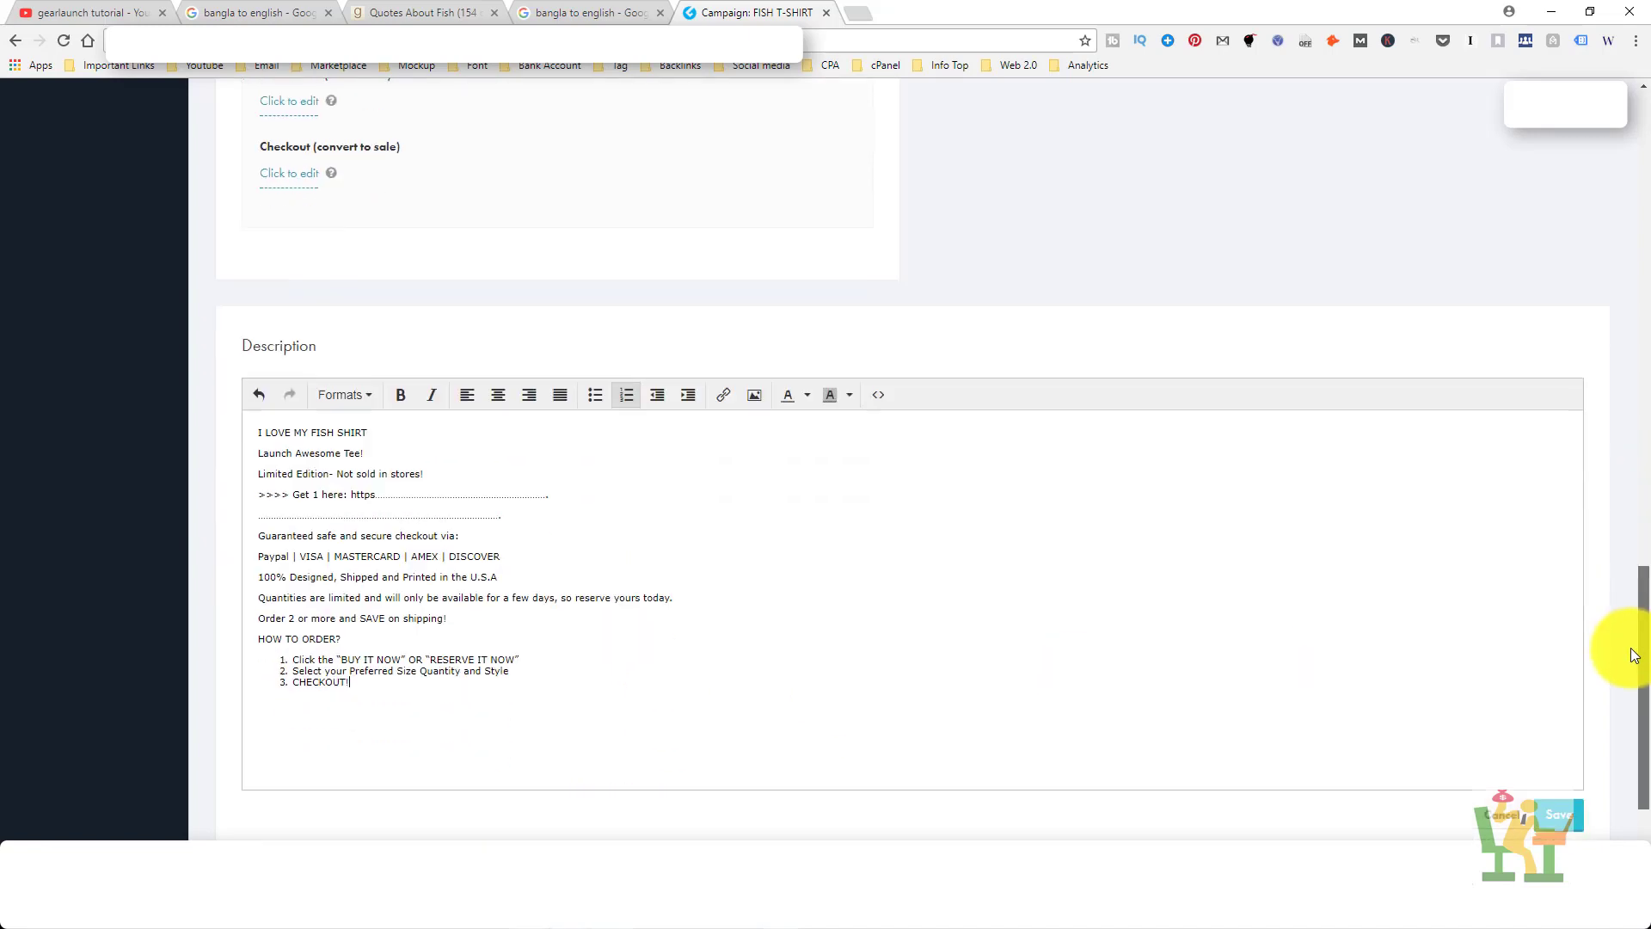
pyautogui.moveTo(481, 520)
pyautogui.mouseDown()
pyautogui.moveTo(387, 491)
pyautogui.moveTo(239, 481)
pyautogui.mouseUp()
pyautogui.press('Delete')
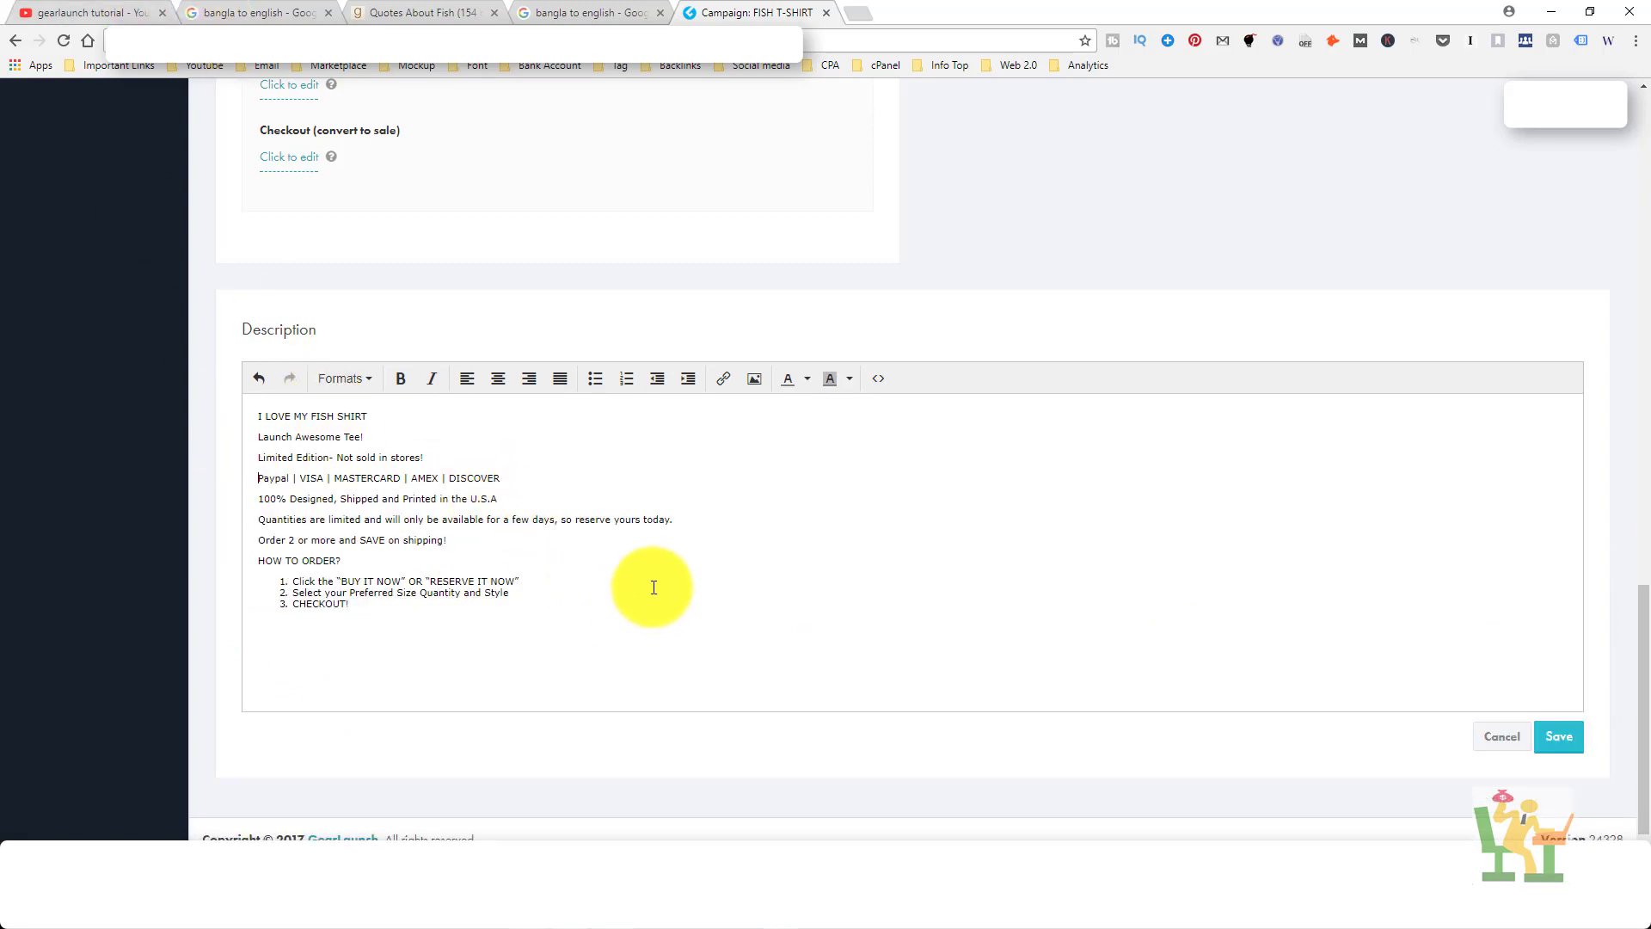
pyautogui.click(1559, 736)
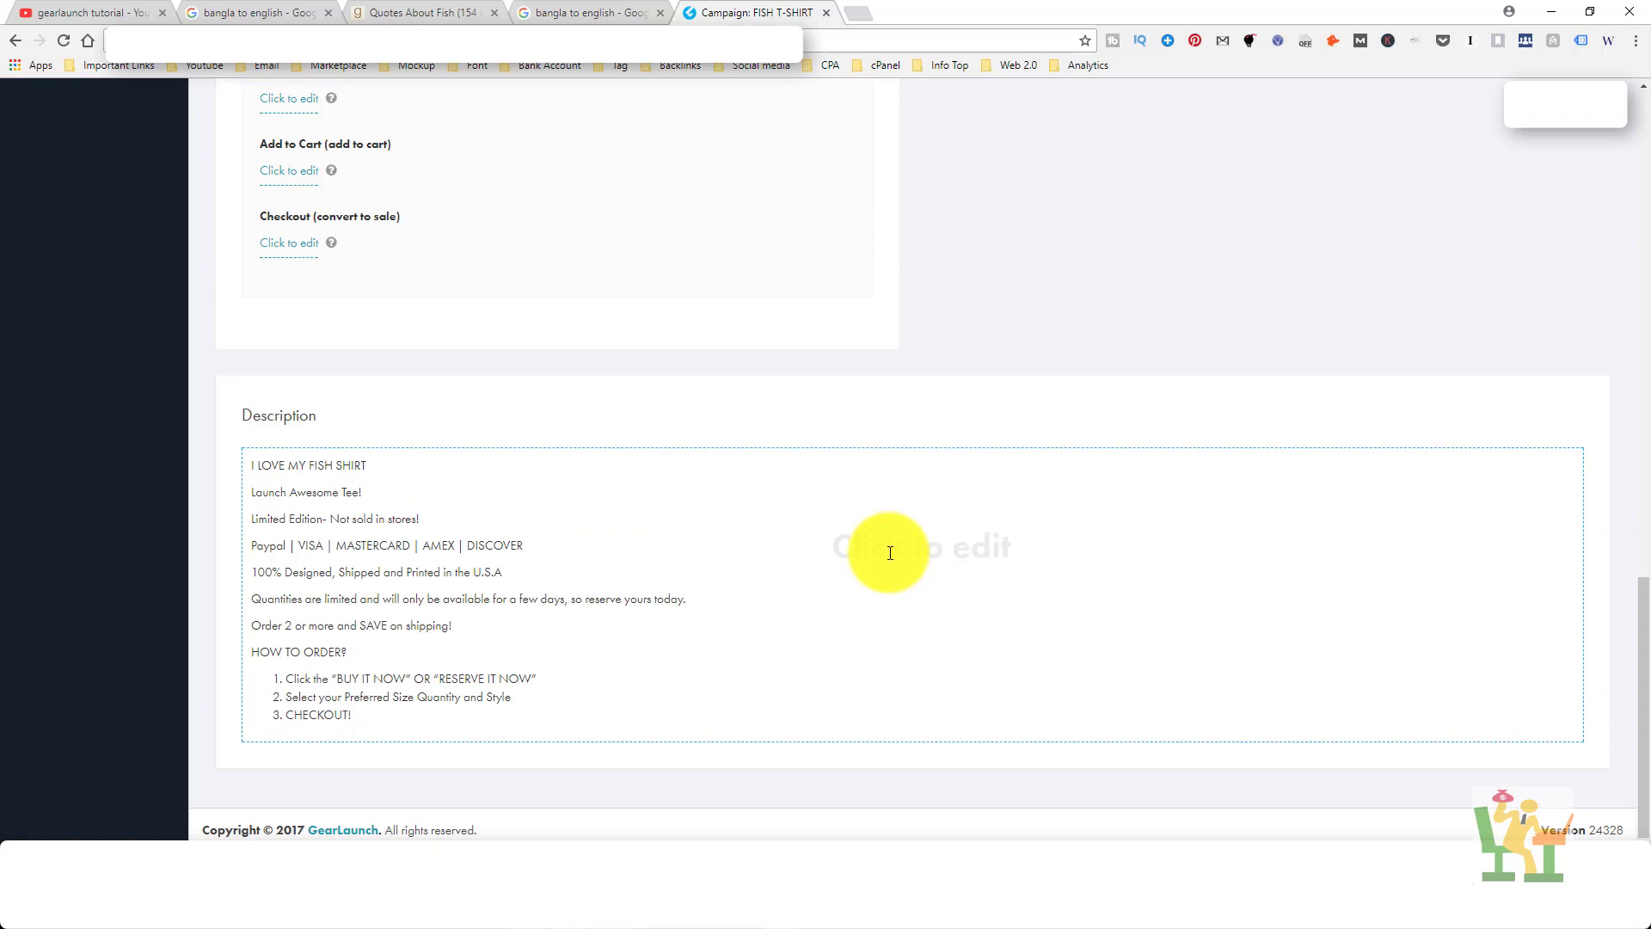
pyautogui.moveTo(1642, 634); pyautogui.dragTo(1647, 137)
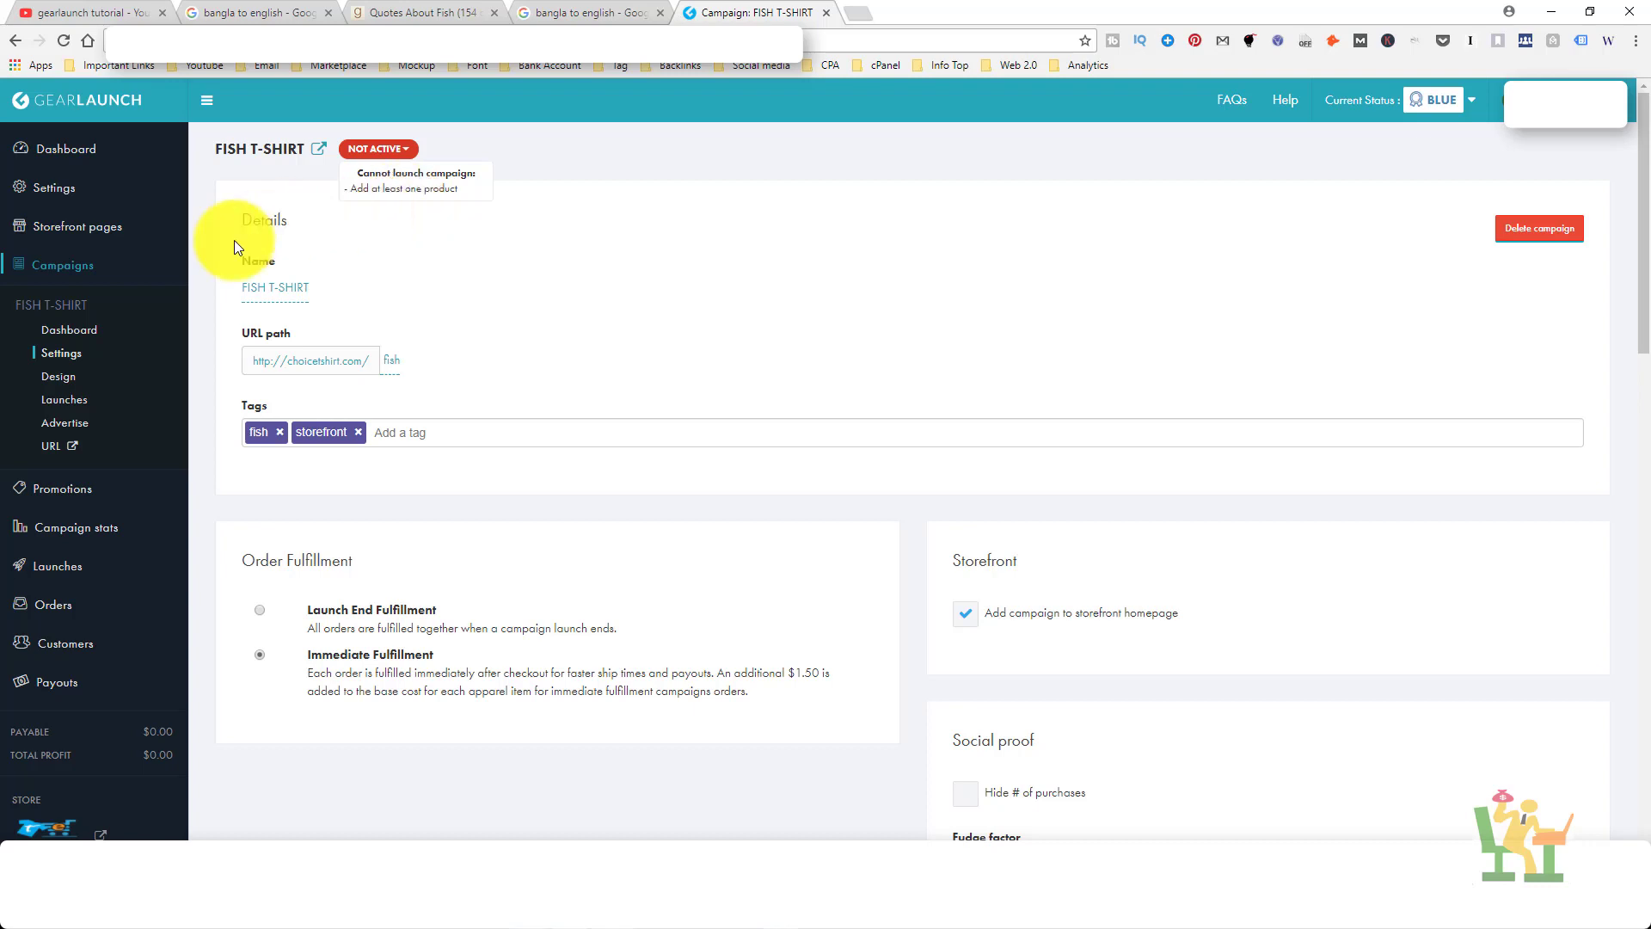
# Step: On the campaign's Design page, start adding products from the Apparel category
pyautogui.click(66, 382)
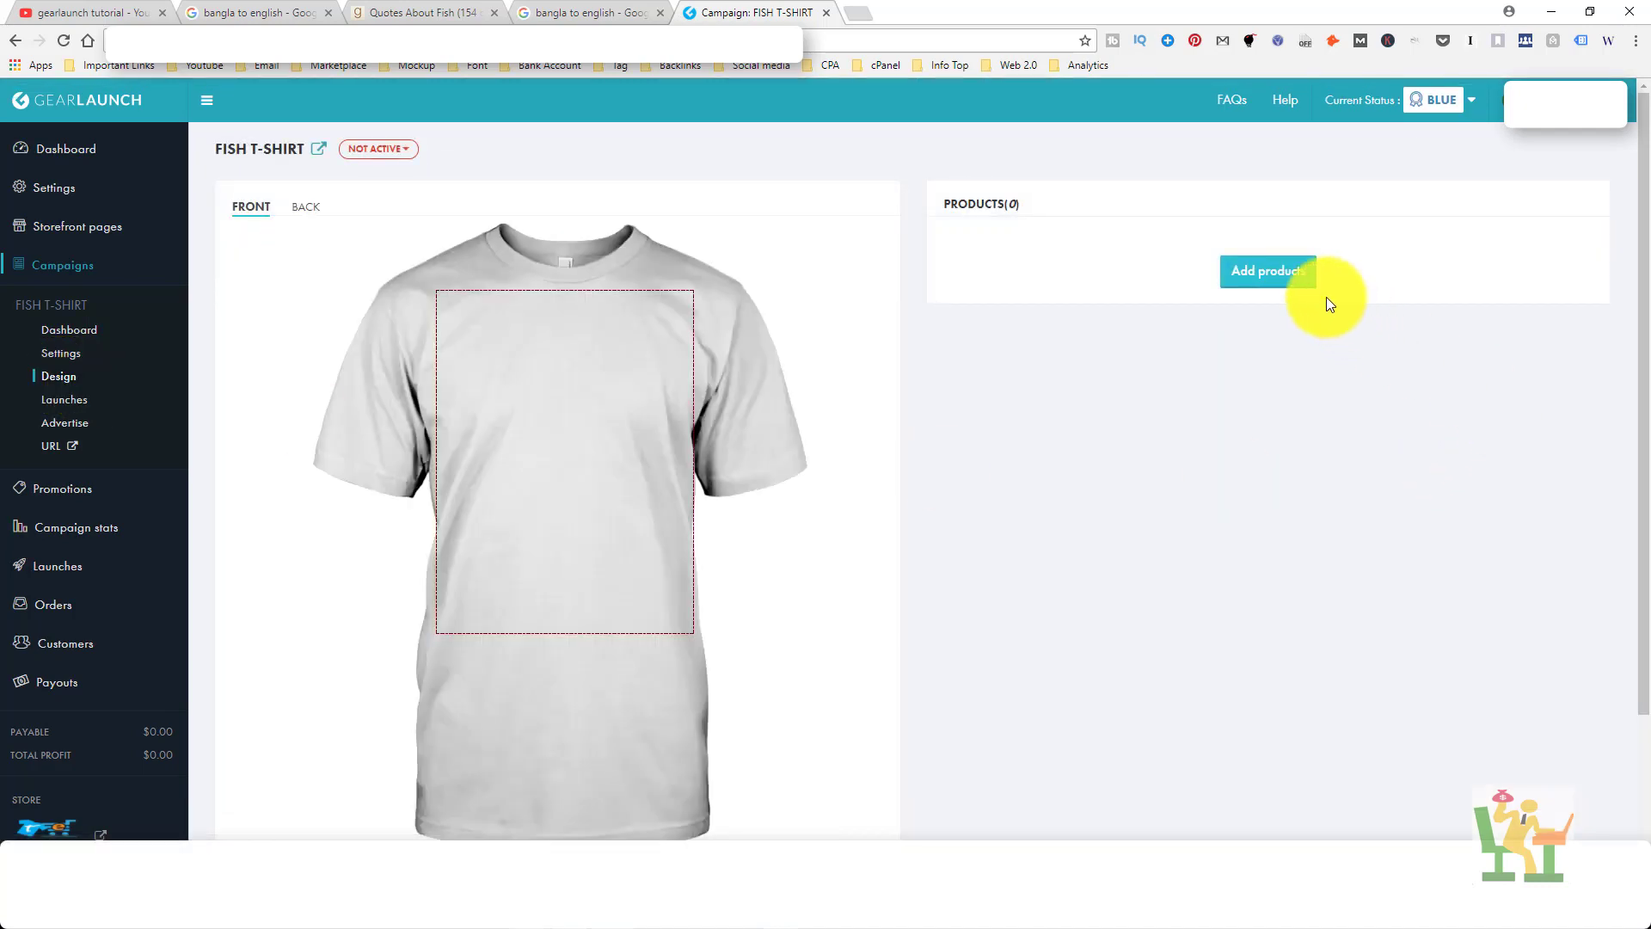
pyautogui.click(1320, 277)
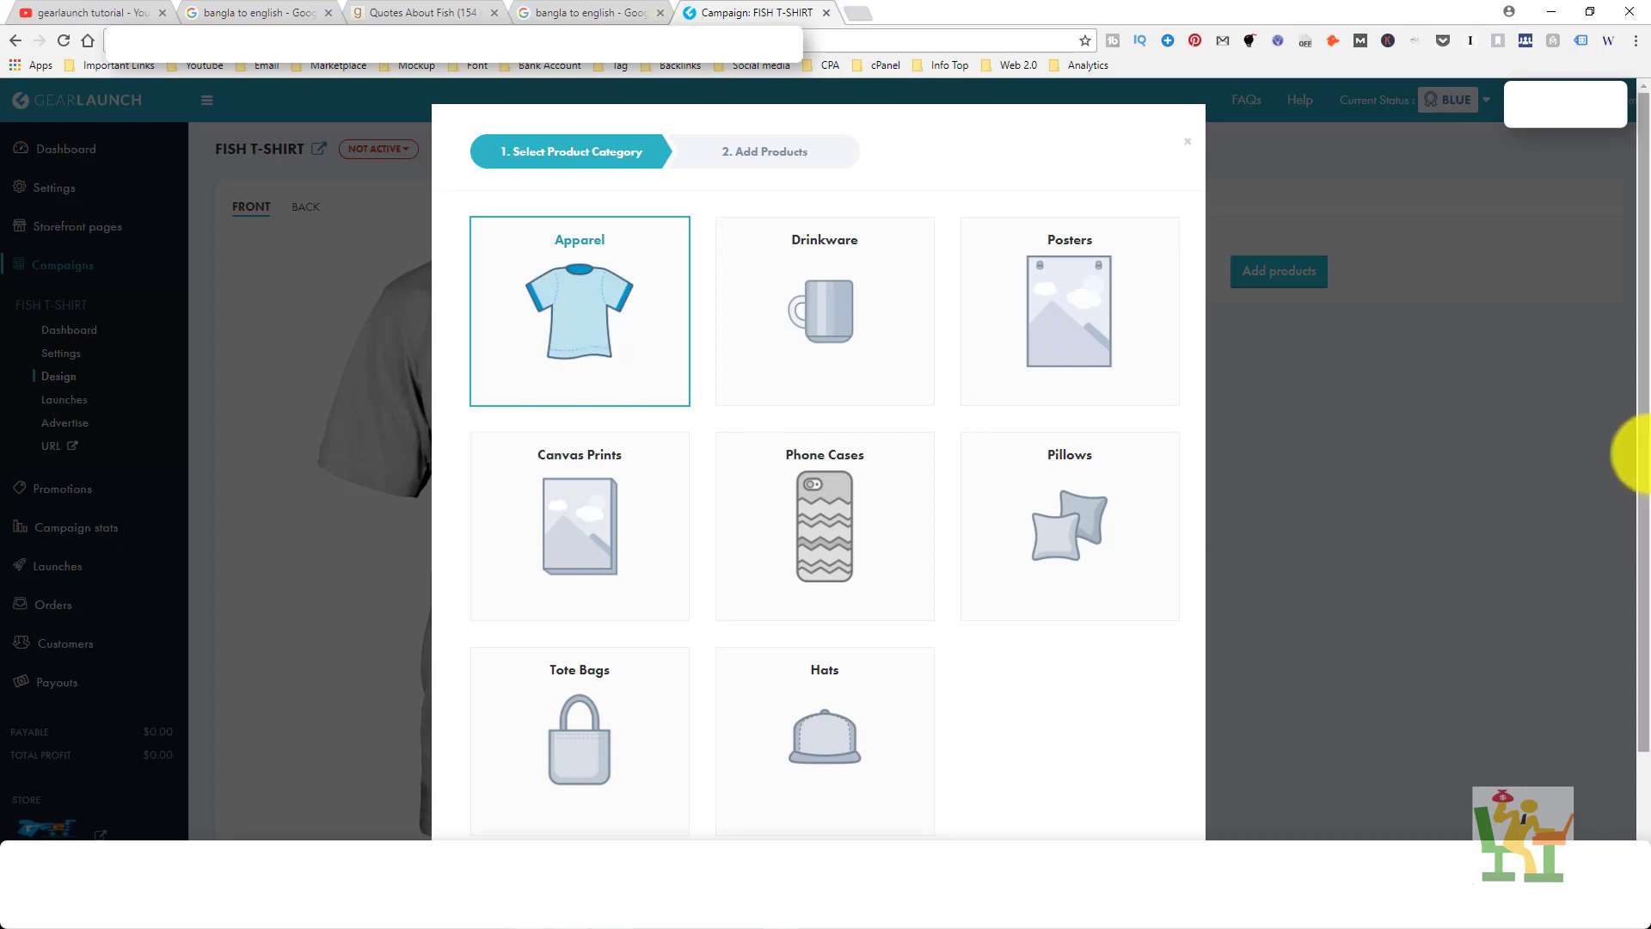
pyautogui.scroll(-2, 1621, 507)
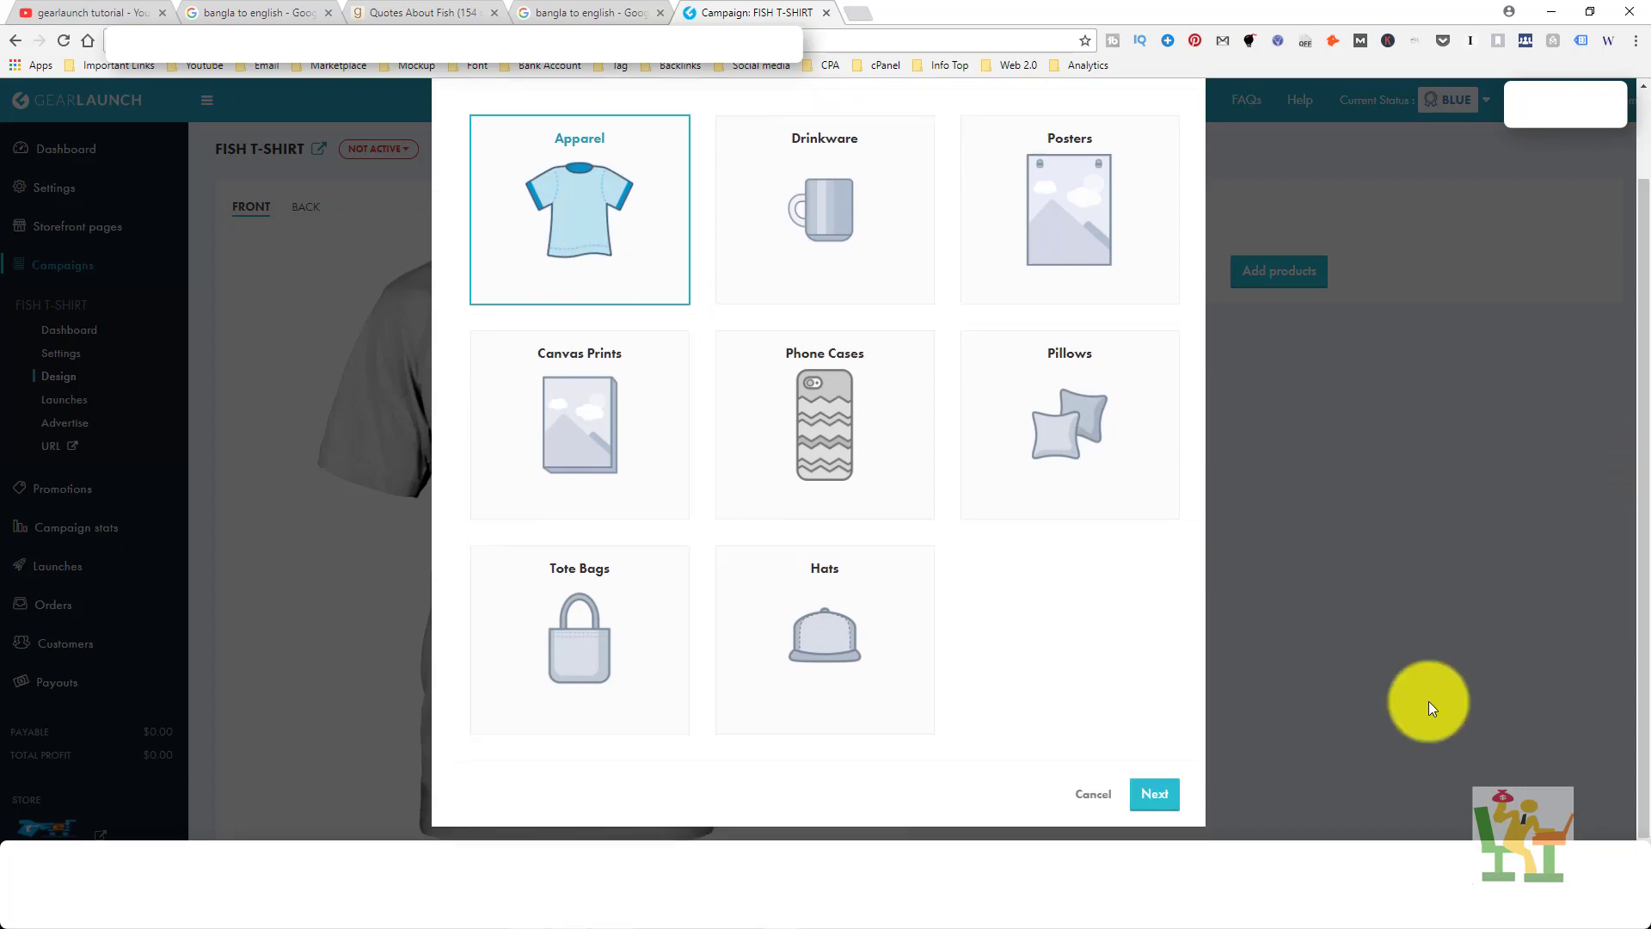
pyautogui.click(1165, 802)
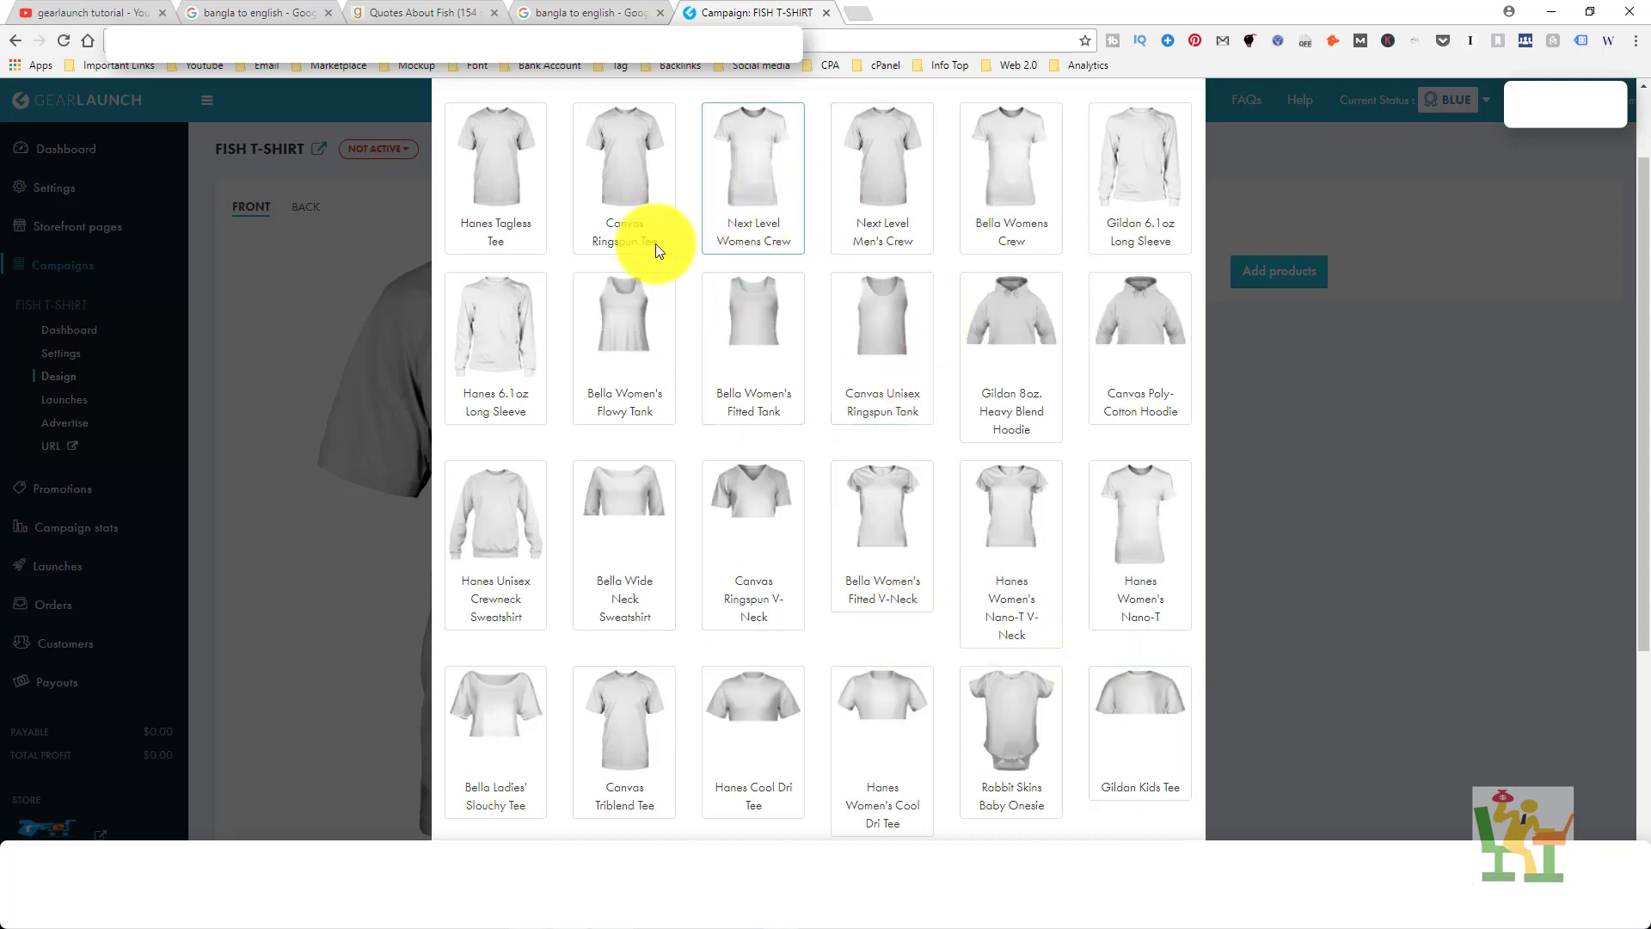
# Step: Select Hanes 6.1oz Long Sleeve, Gildan 8oz Heavy Blend Hoodie, Gildan 6.1oz Long Sleeve and Hanes Tagless Tee
pyautogui.click(484, 370)
pyautogui.click(1056, 345)
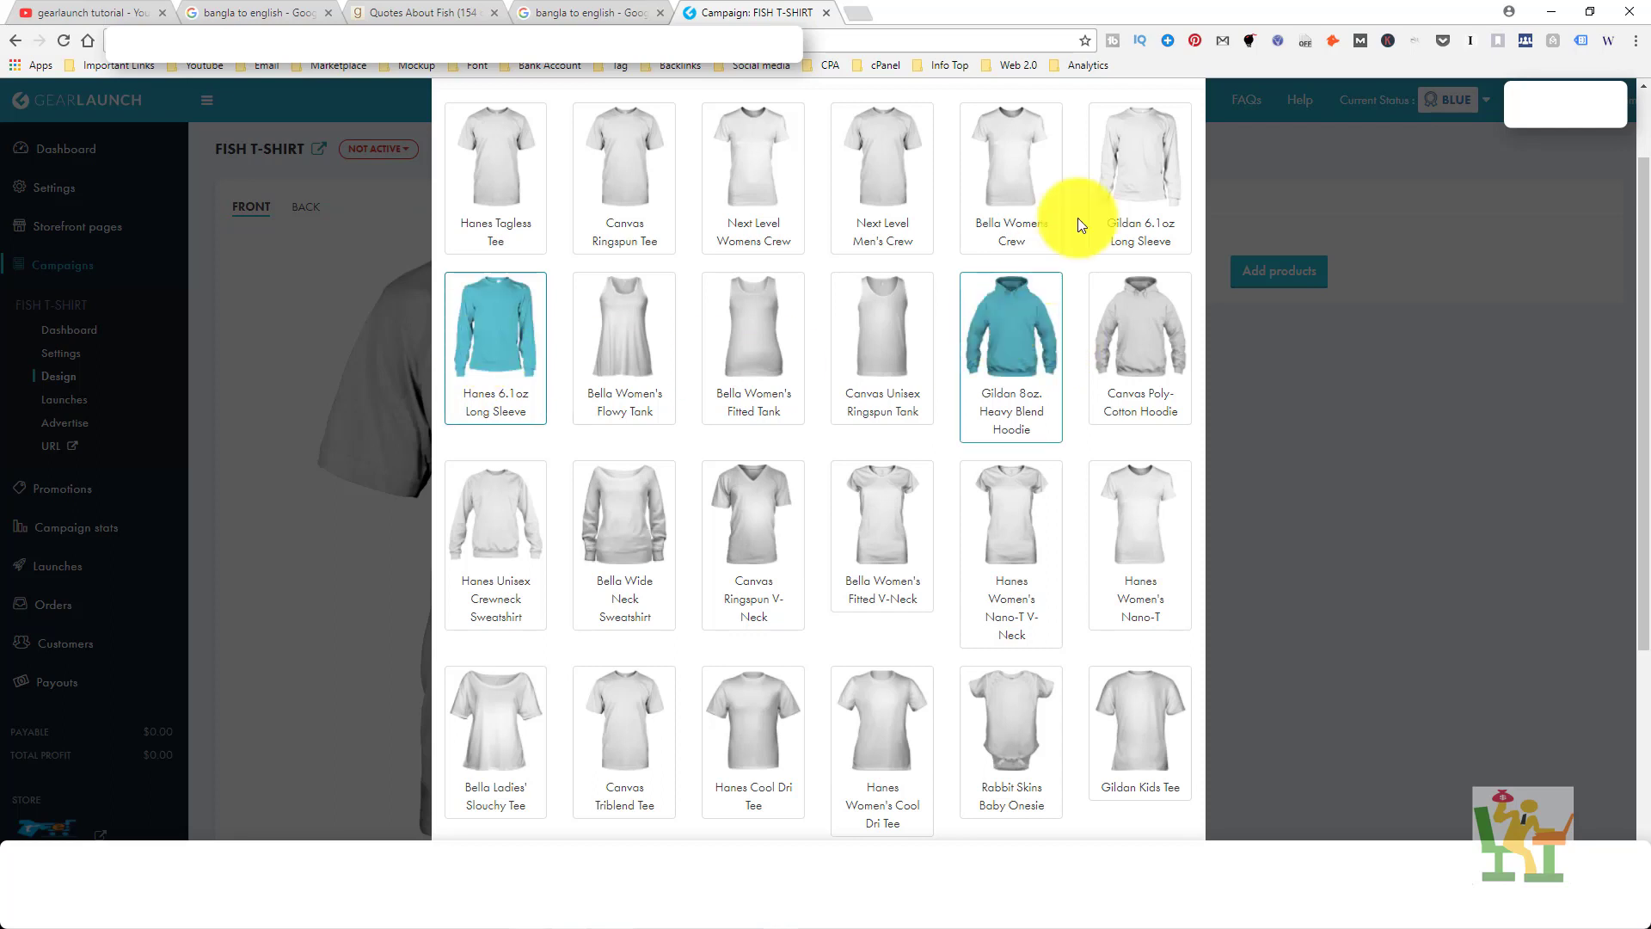
pyautogui.click(1122, 156)
pyautogui.click(520, 174)
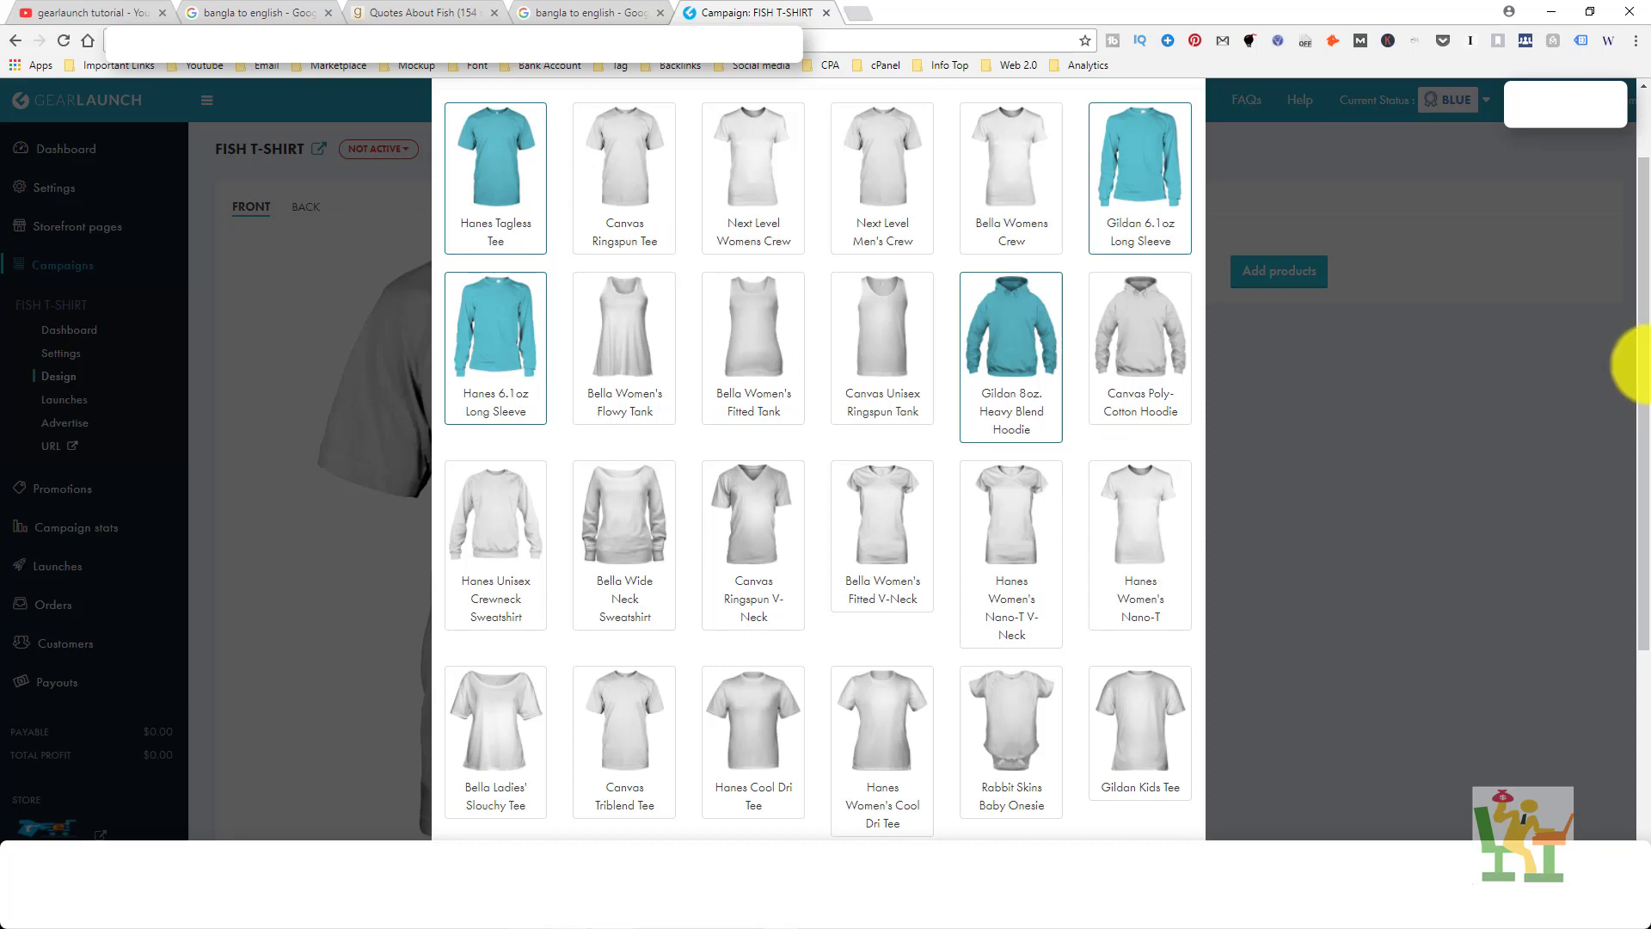
pyautogui.moveTo(1647, 383); pyautogui.dragTo(1647, 555)
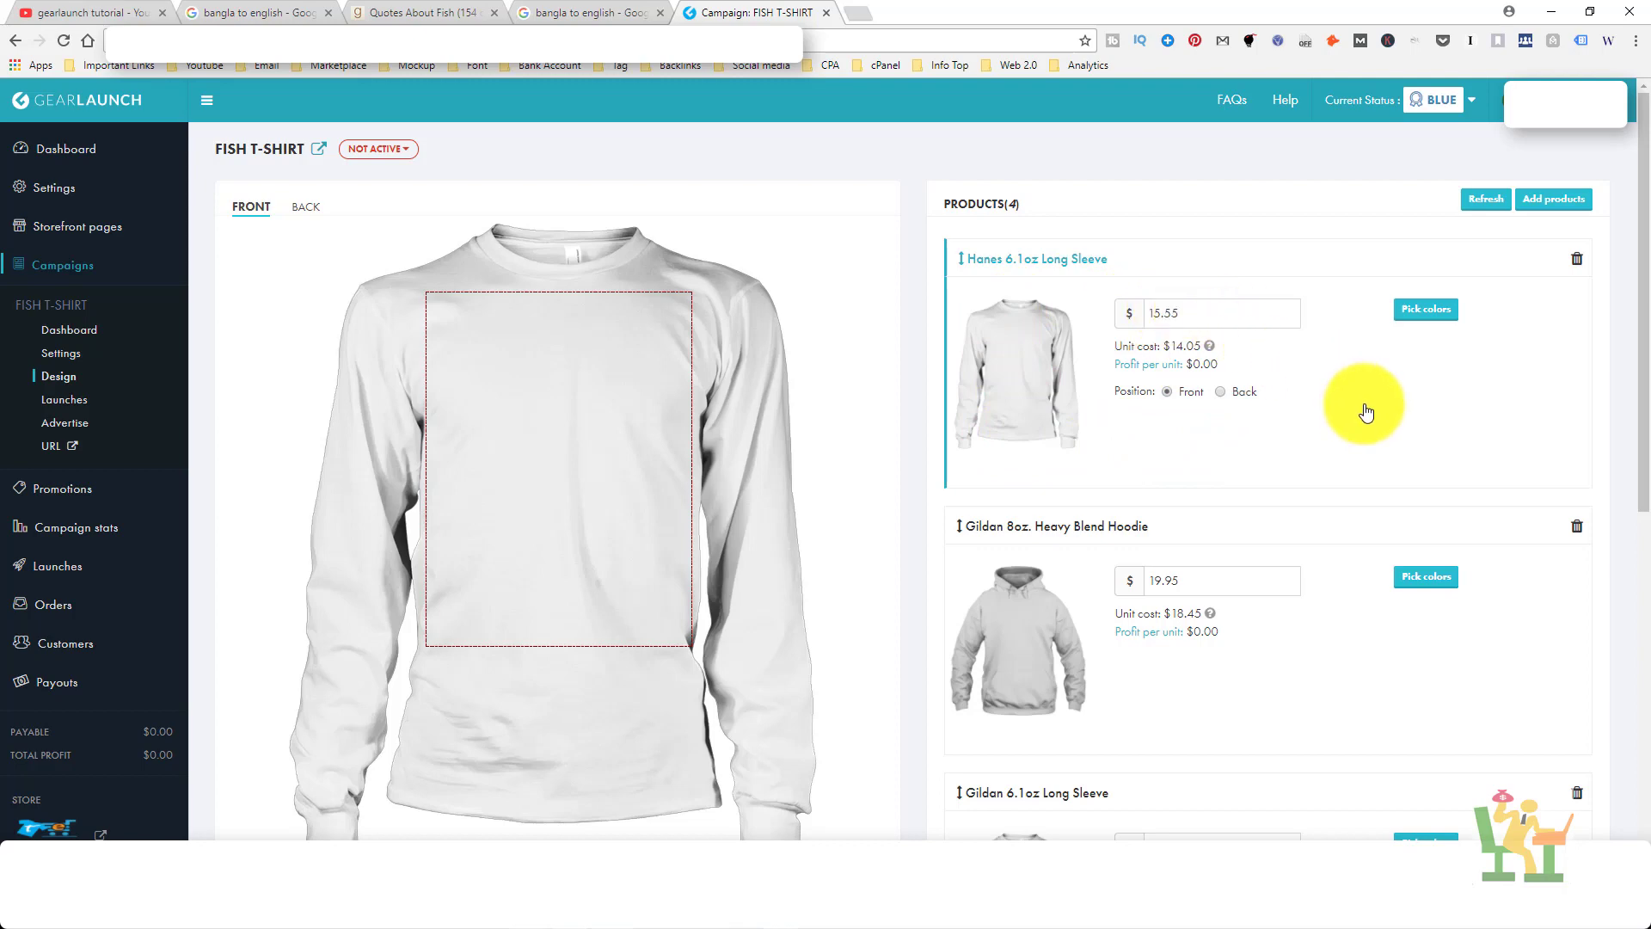
# Step: Give the Hanes long sleeve Lime, Deep Royal, Deep Forest, Deep Red, Ash, White and Black colours
pyautogui.click(1426, 309)
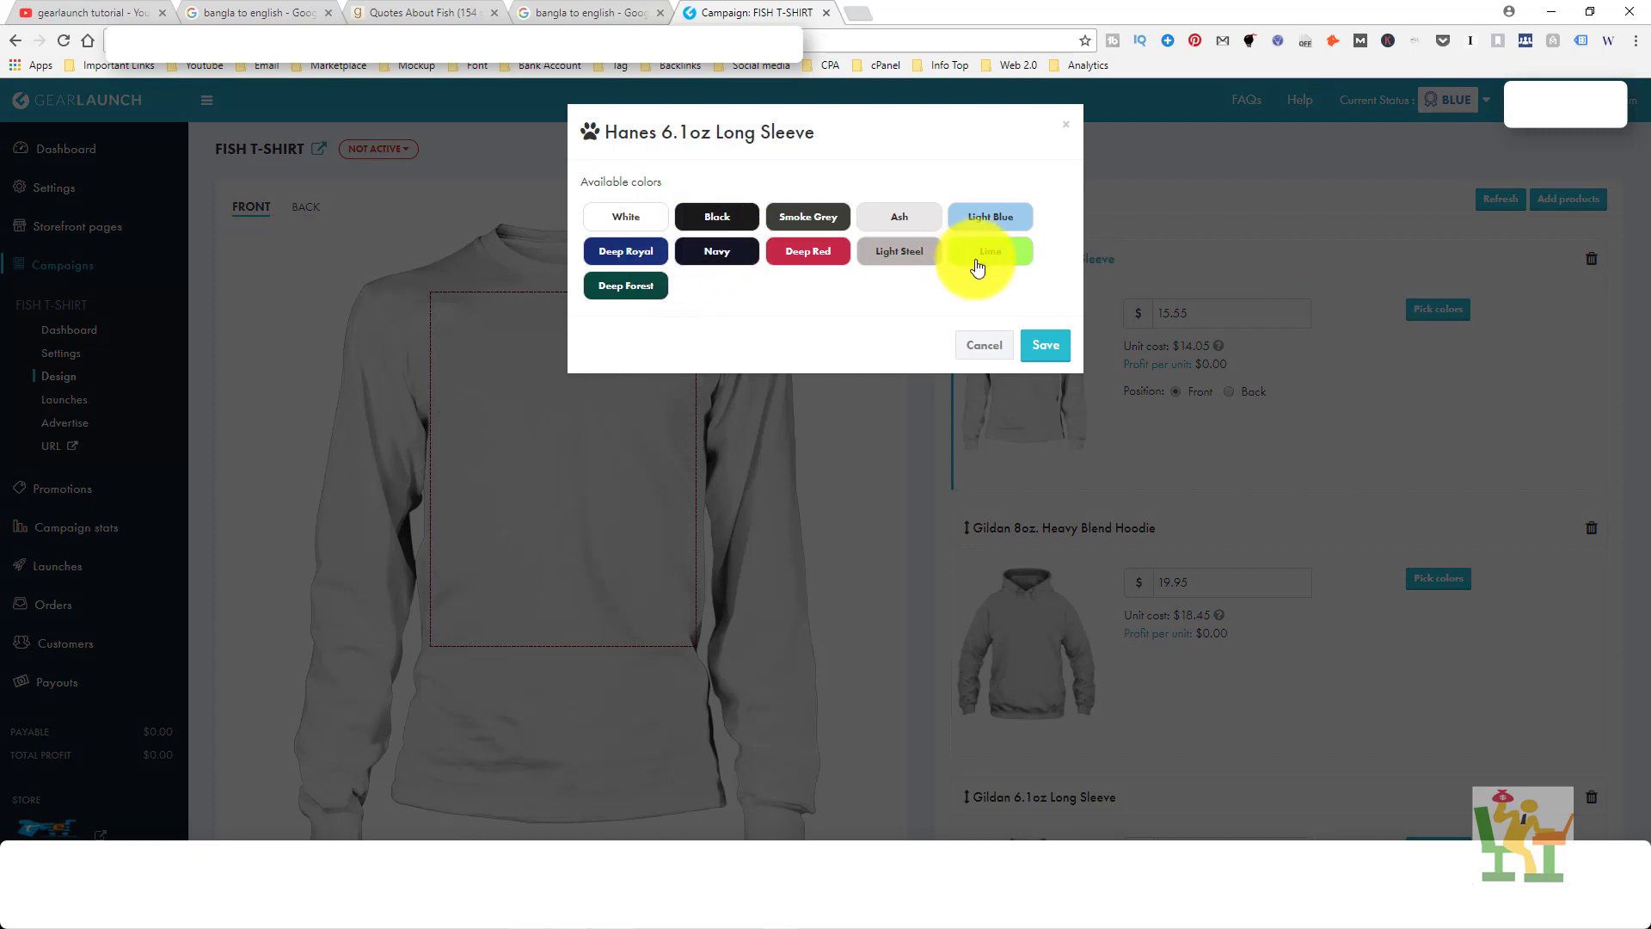
pyautogui.click(978, 266)
pyautogui.click(626, 256)
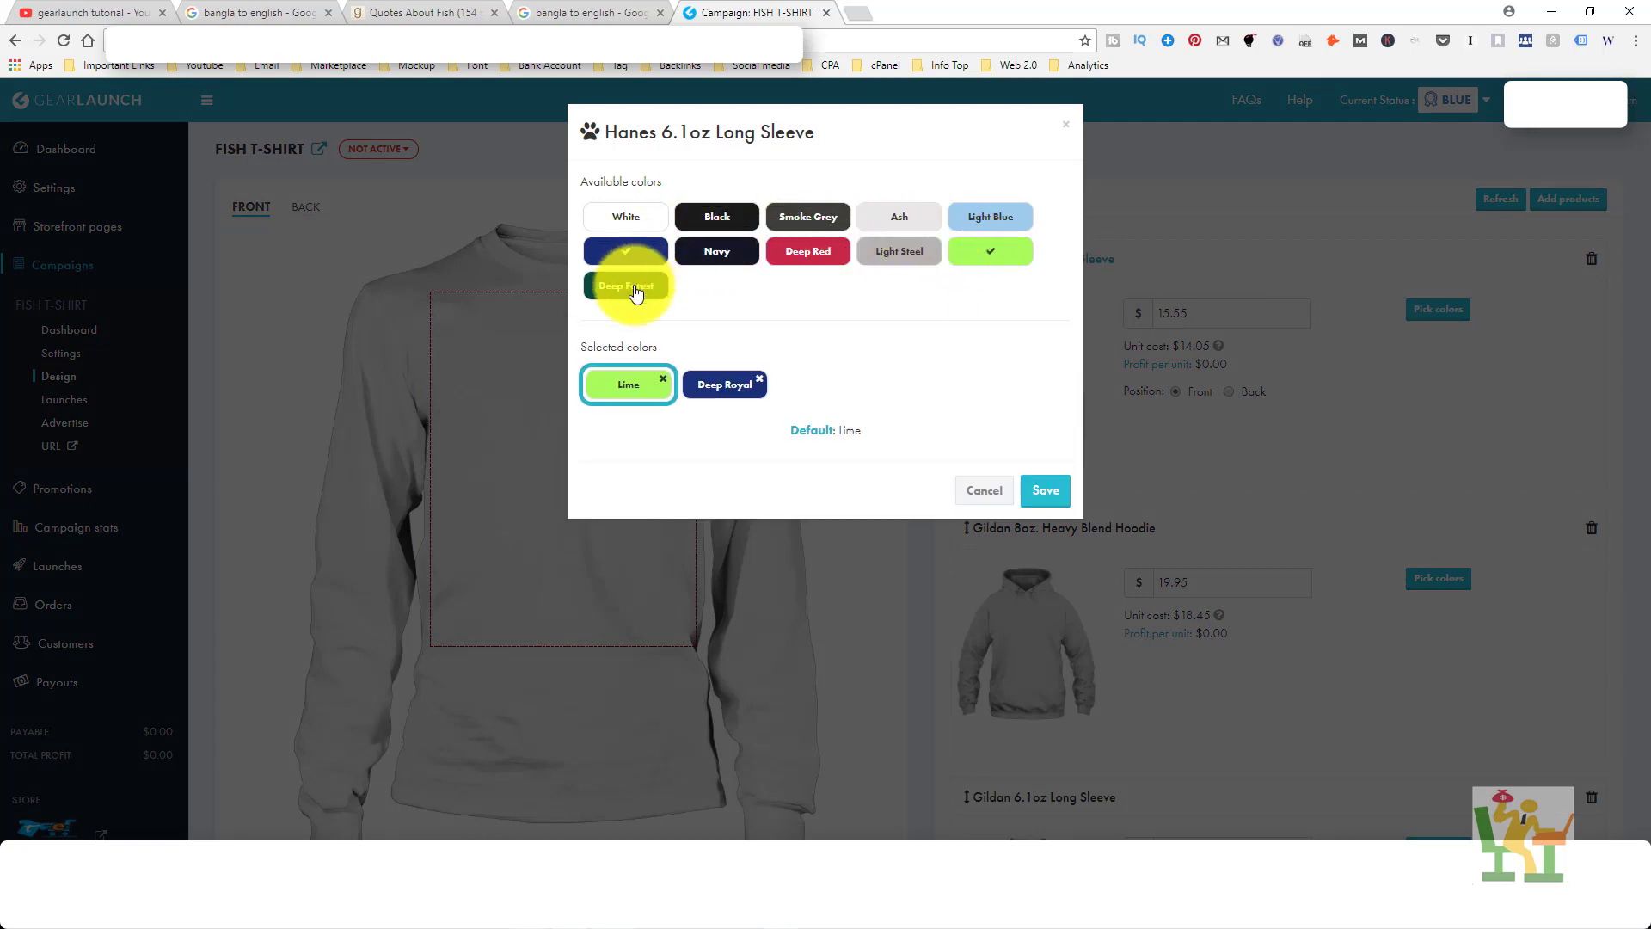
pyautogui.click(636, 289)
pyautogui.click(808, 251)
pyautogui.click(899, 216)
pyautogui.click(640, 221)
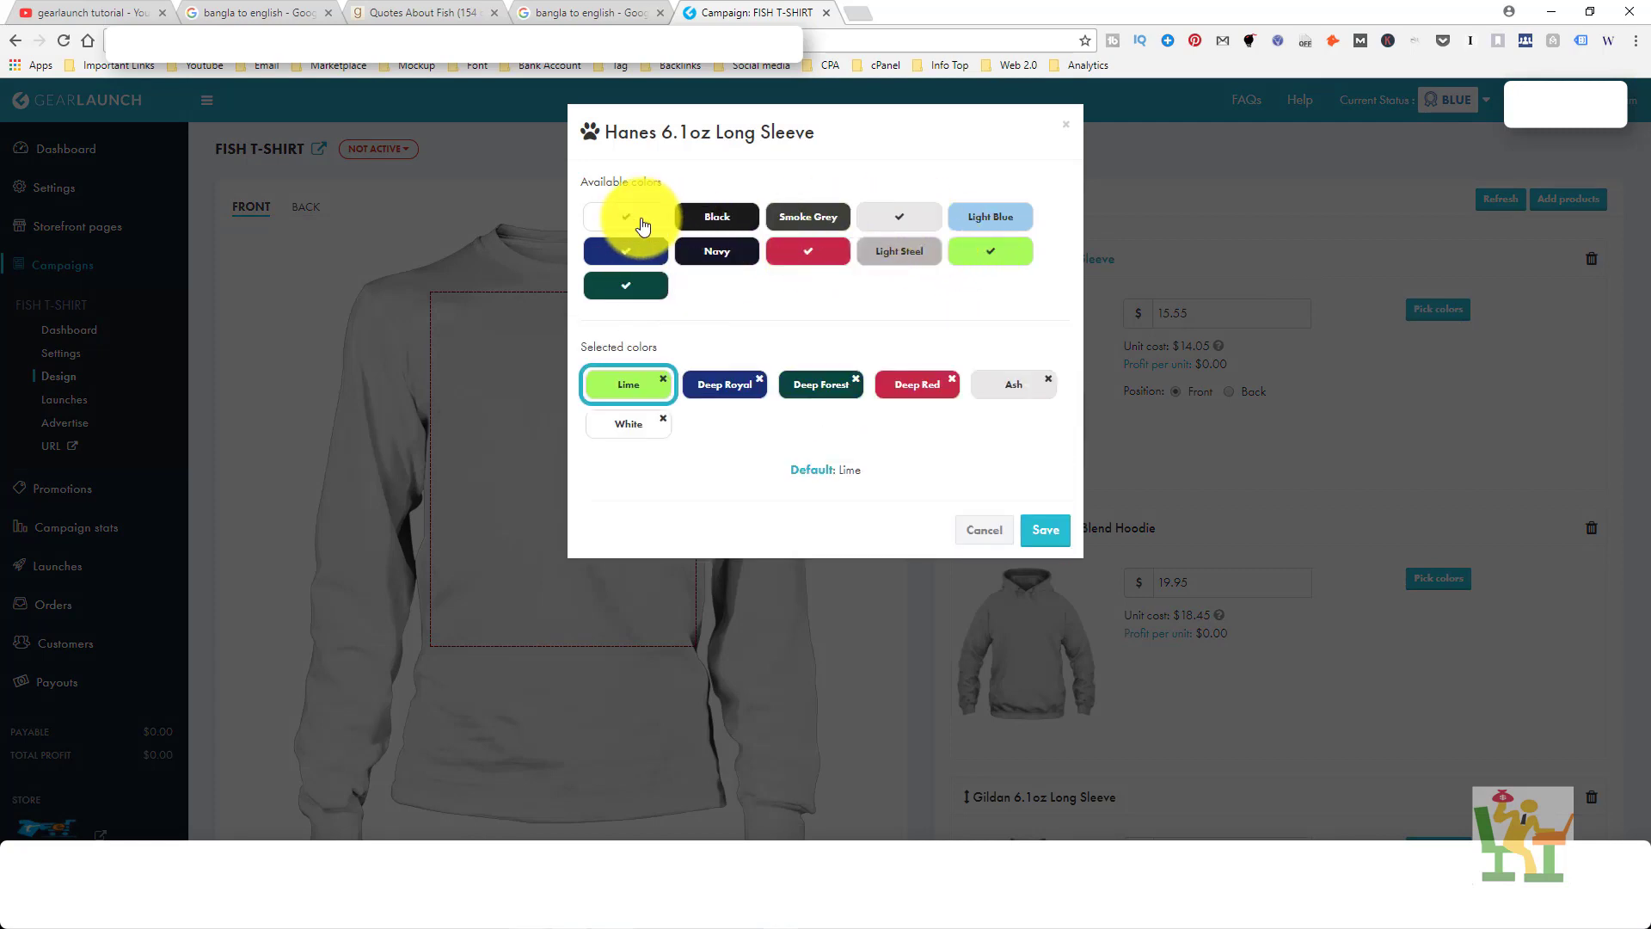
pyautogui.click(718, 216)
pyautogui.click(1046, 528)
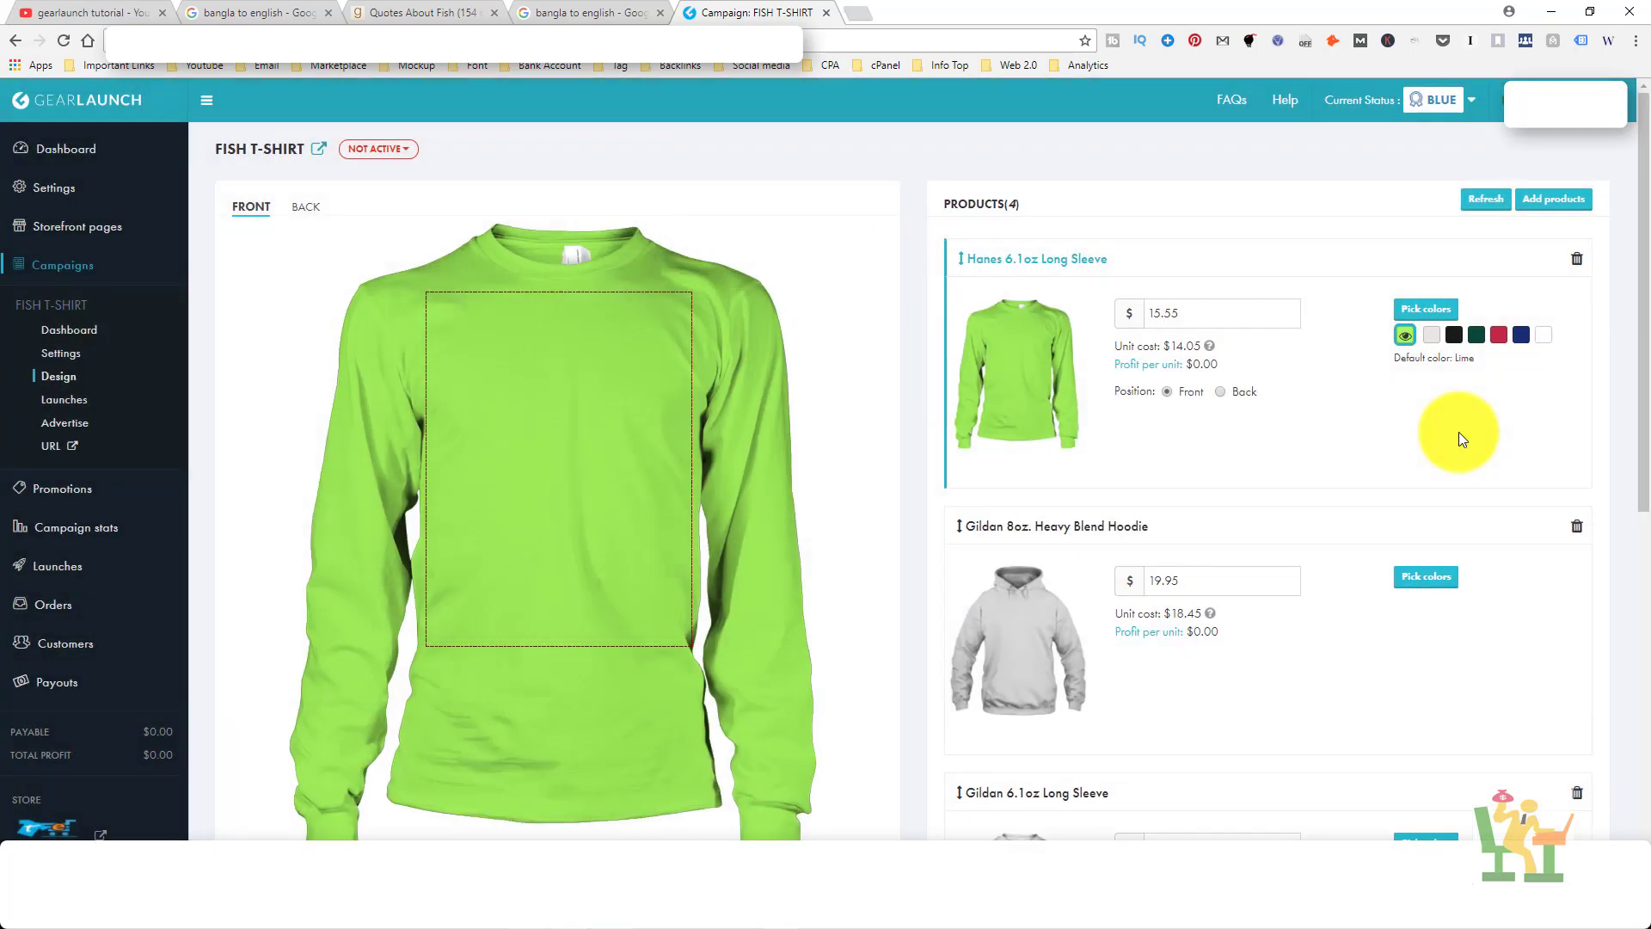
# Step: Give the heavy blend hoodie Red, Forest Green, Royal, Irish Green and Heliconia colours
pyautogui.moveTo(1642, 378); pyautogui.dragTo(1645, 428)
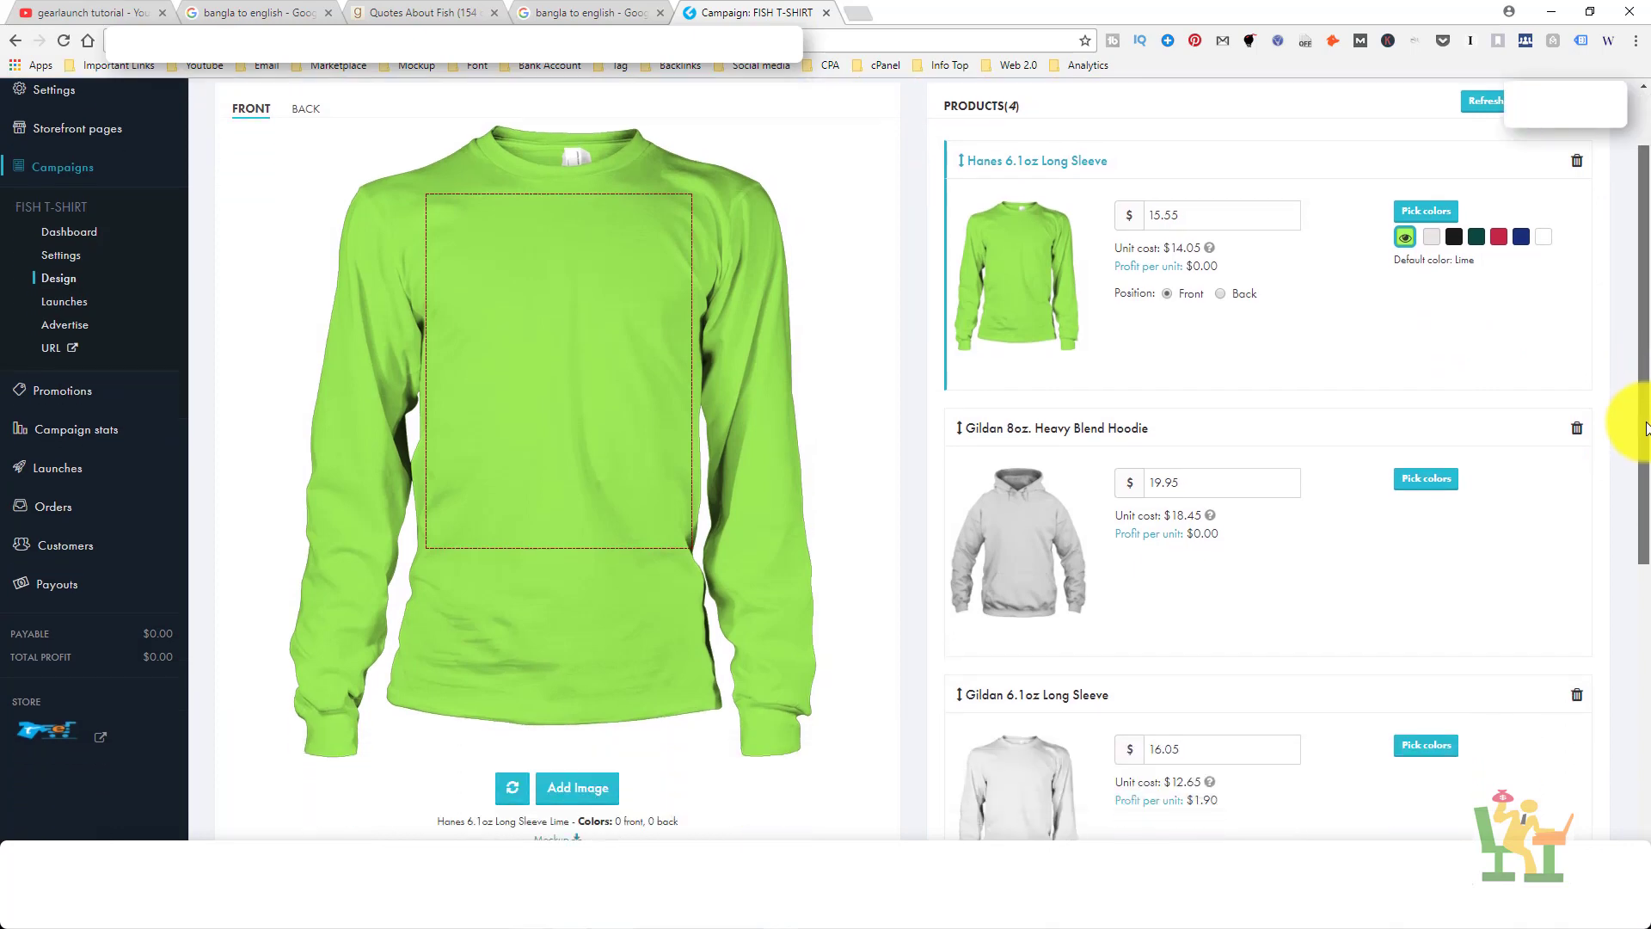
pyautogui.click(1427, 478)
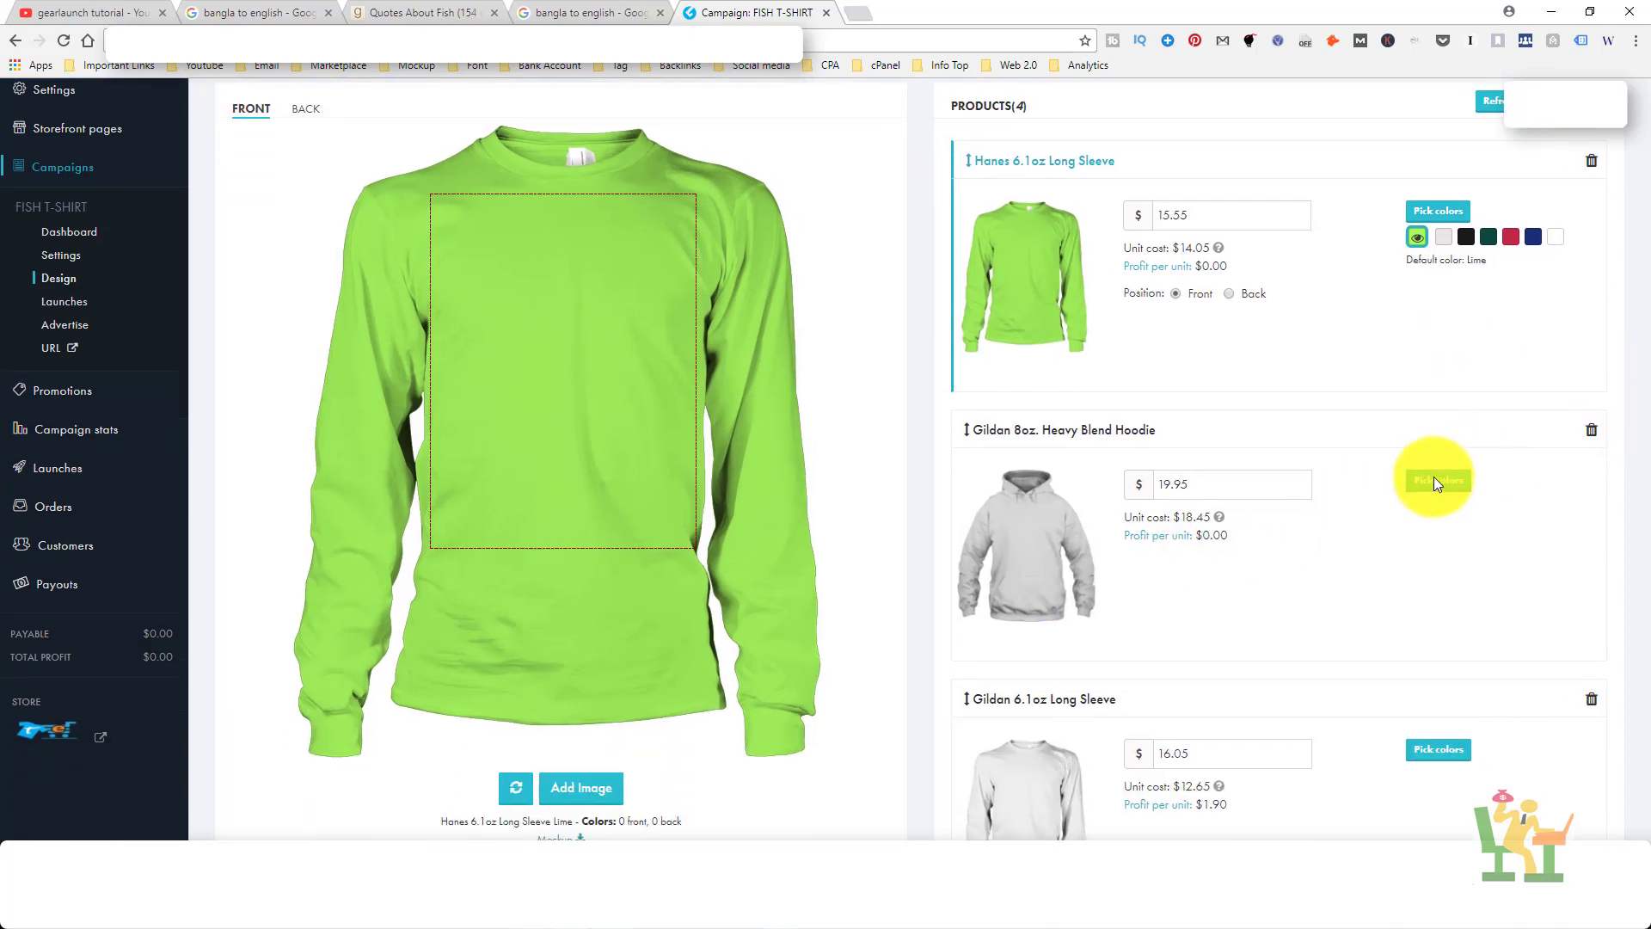
pyautogui.click(807, 217)
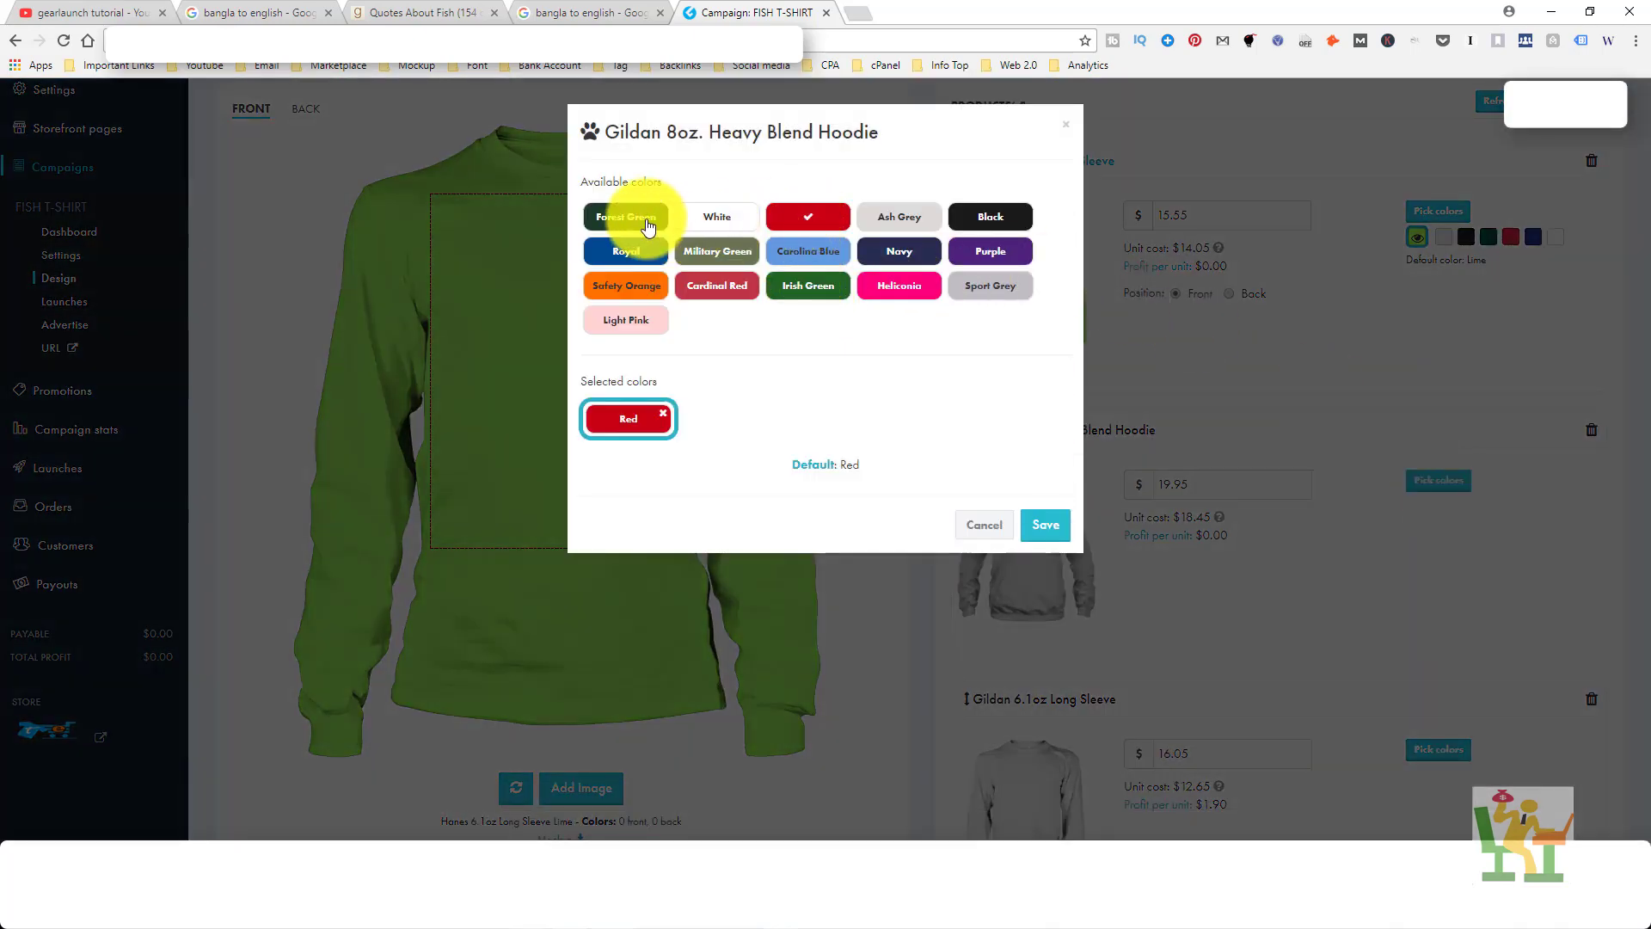
pyautogui.click(626, 217)
pyautogui.click(638, 253)
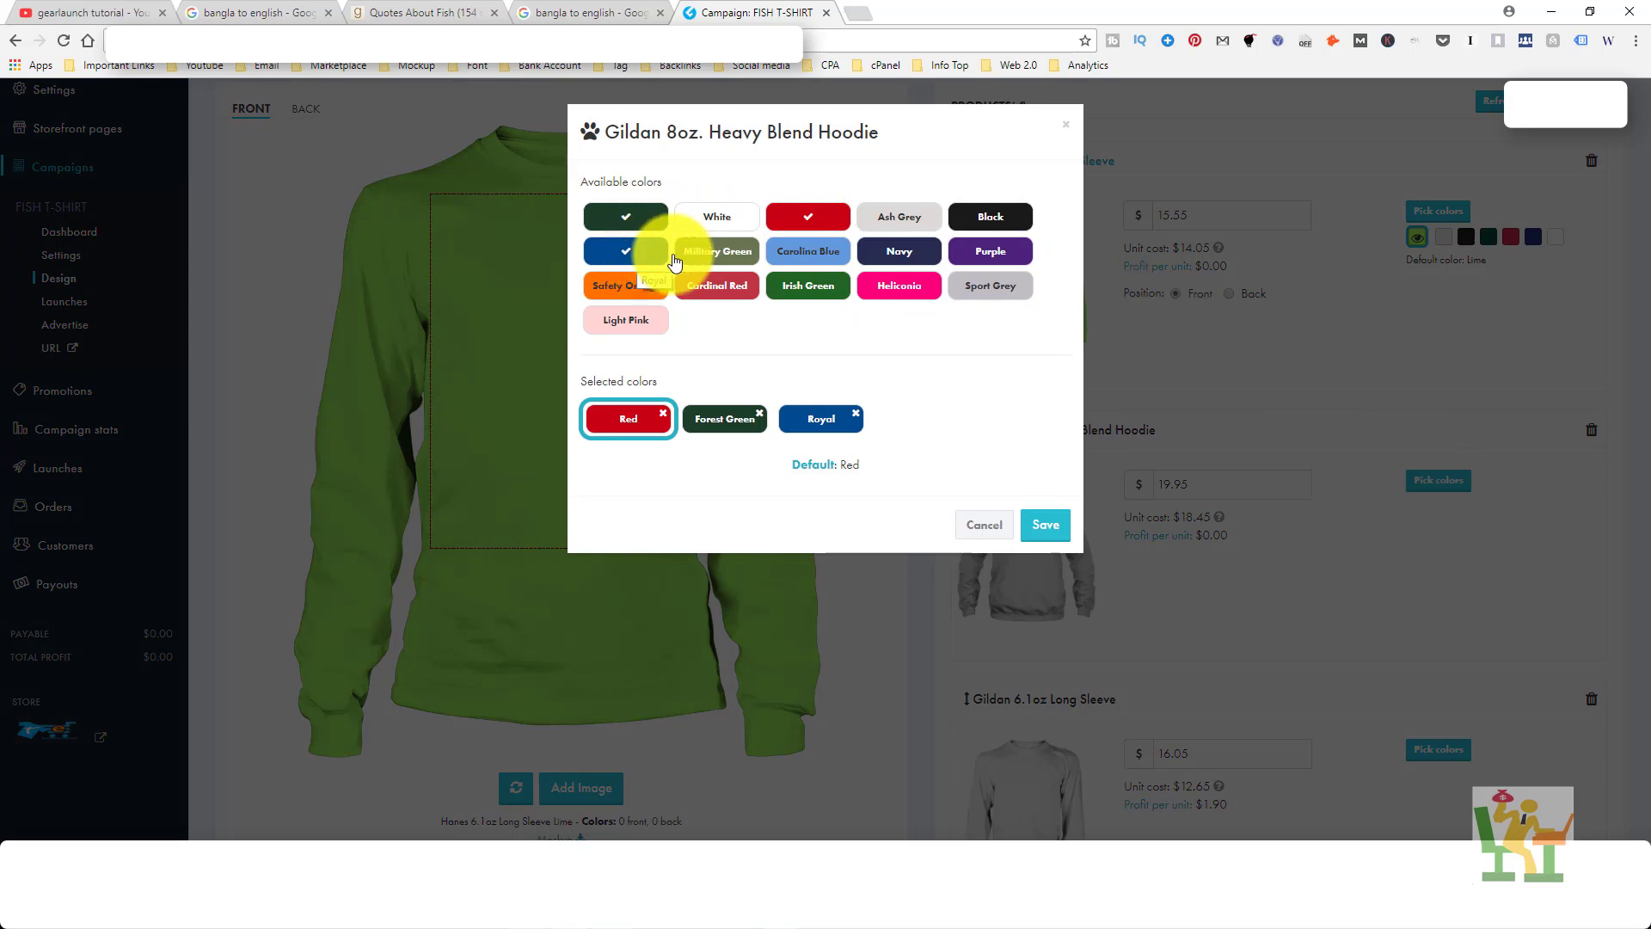
pyautogui.click(809, 285)
pyautogui.click(923, 296)
pyautogui.click(1044, 525)
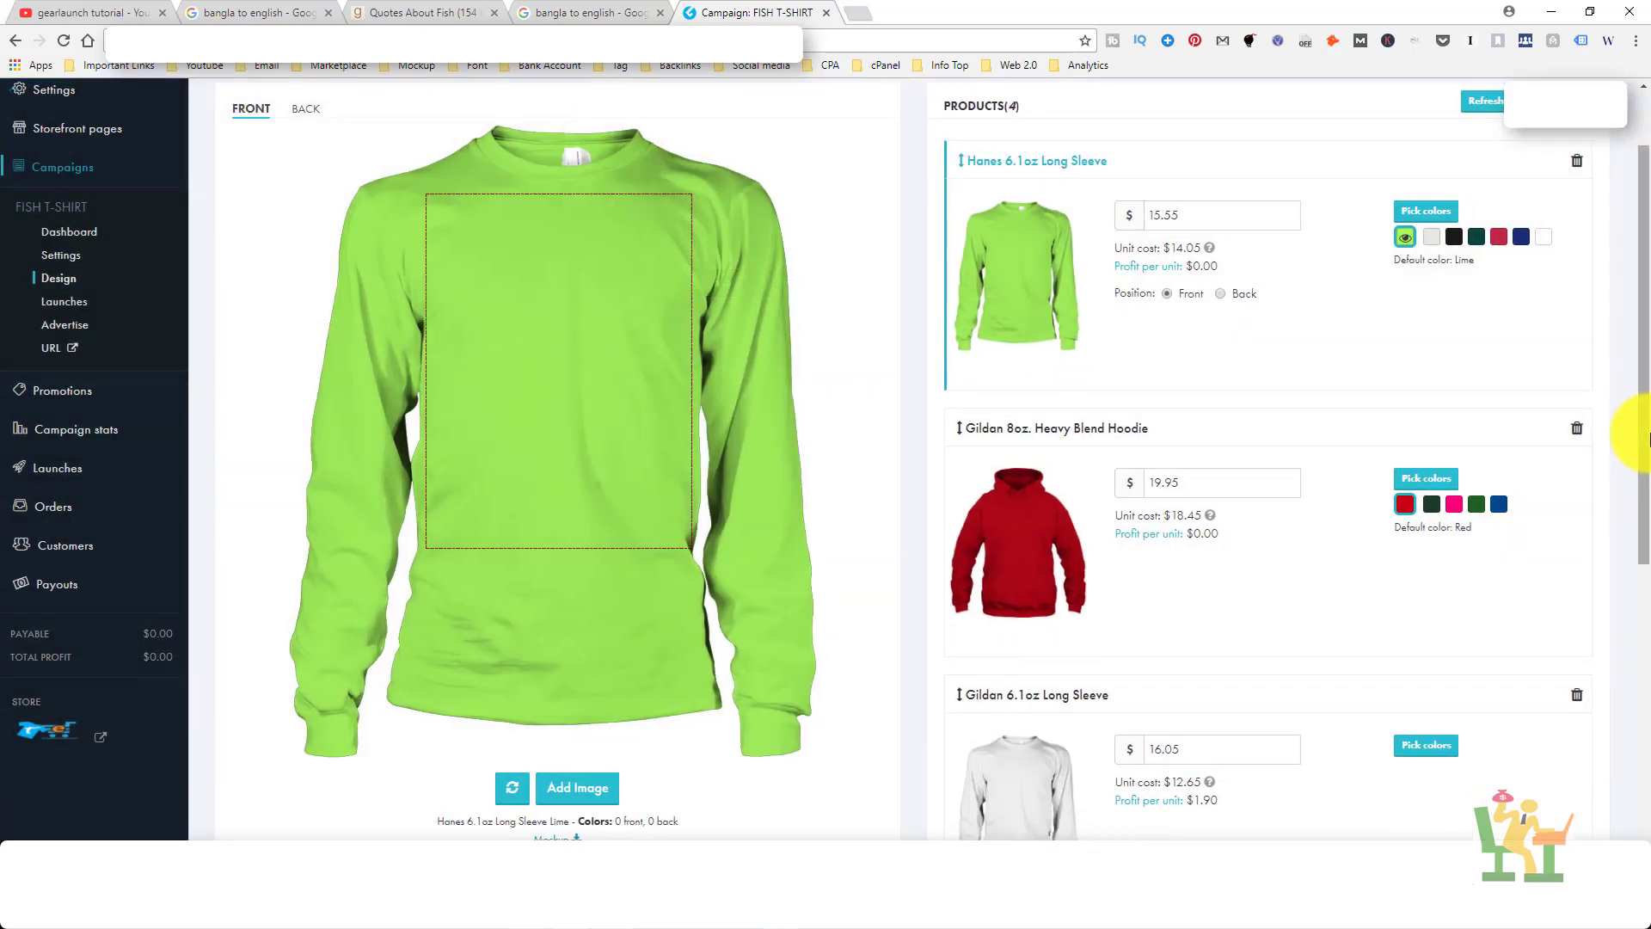
# Step: Give the Gildan long sleeve Gold, Safety Orange, Navy, Royal and Irish Green colours
pyautogui.moveTo(1644, 494); pyautogui.dragTo(1642, 620)
pyautogui.click(1422, 435)
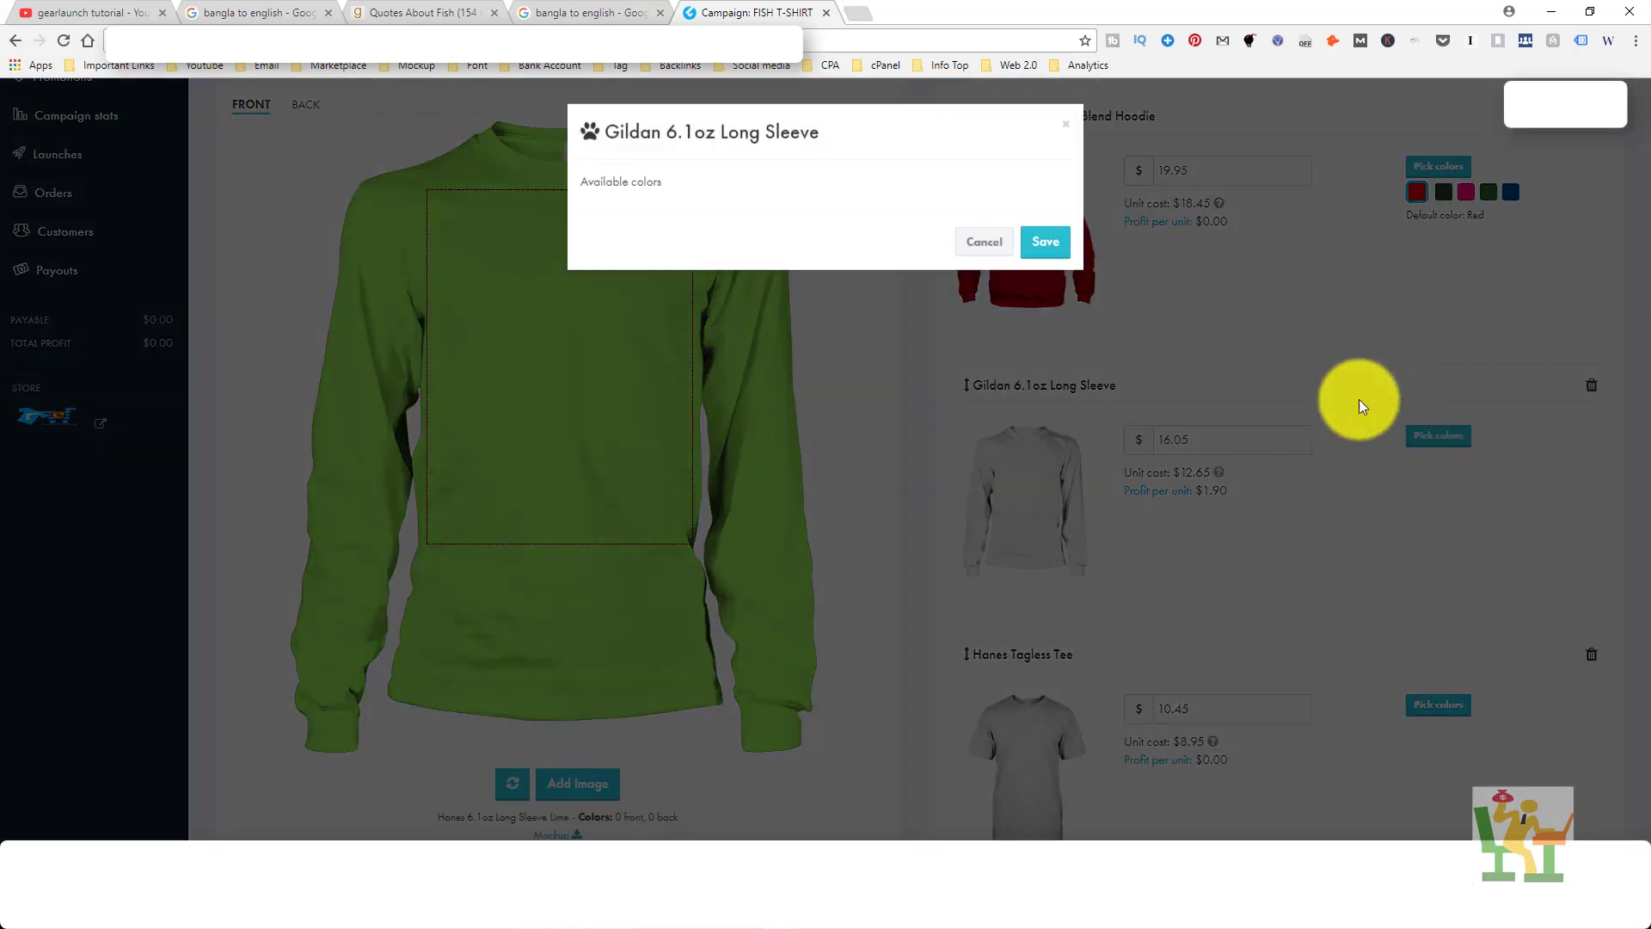
pyautogui.click(895, 221)
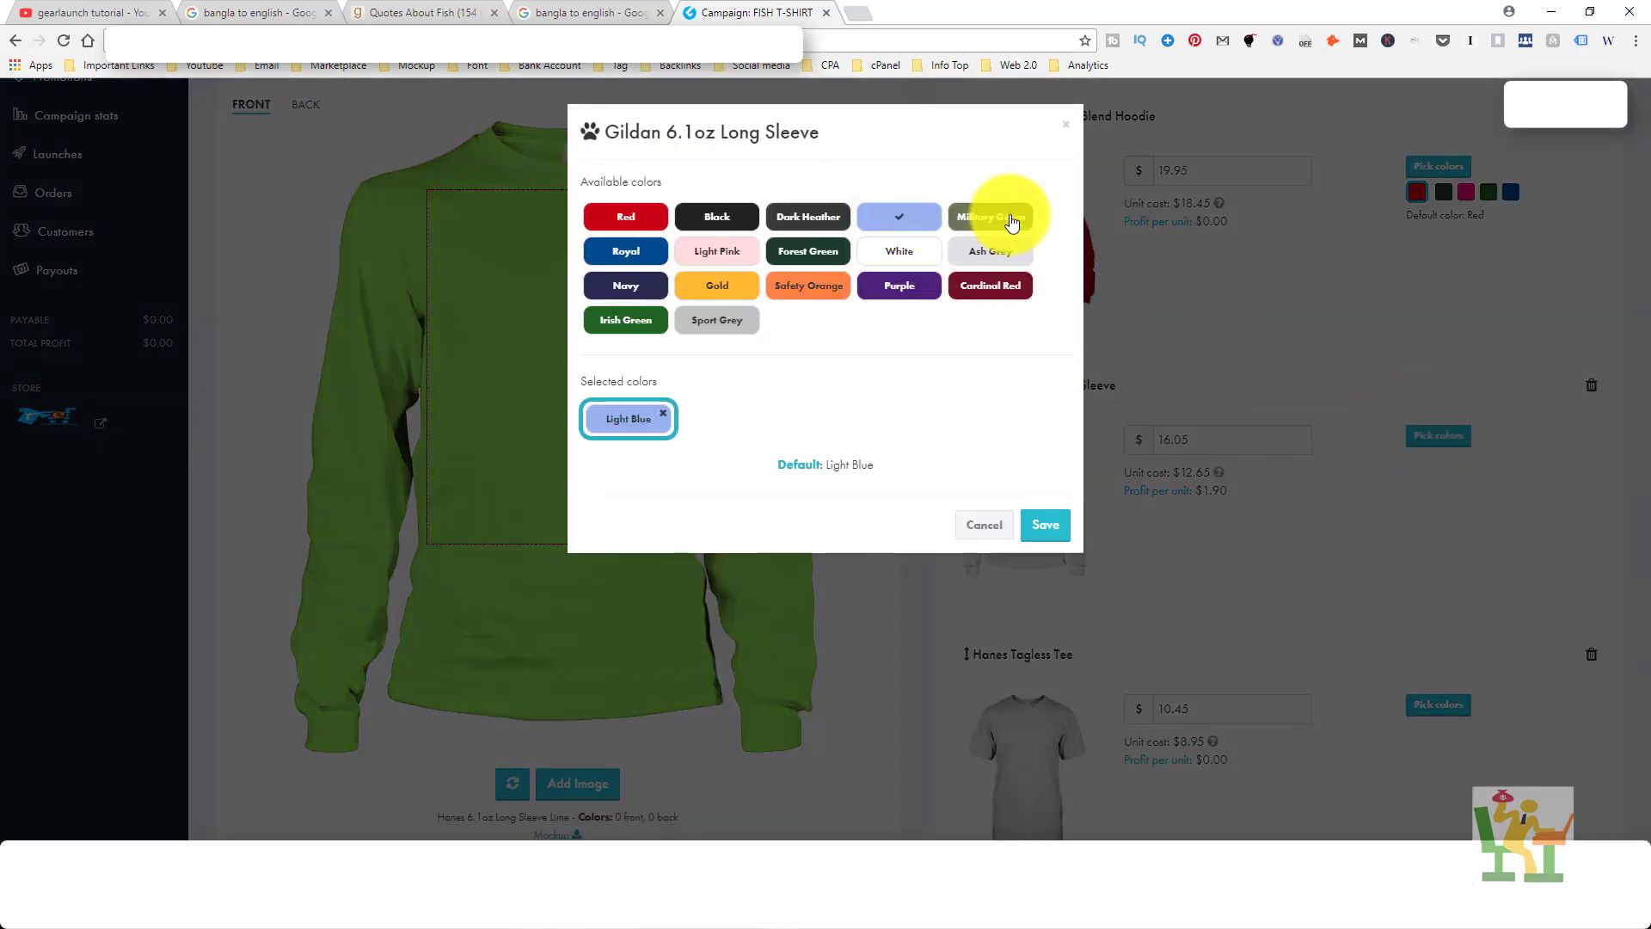
pyautogui.click(1011, 222)
pyautogui.click(717, 286)
pyautogui.click(808, 286)
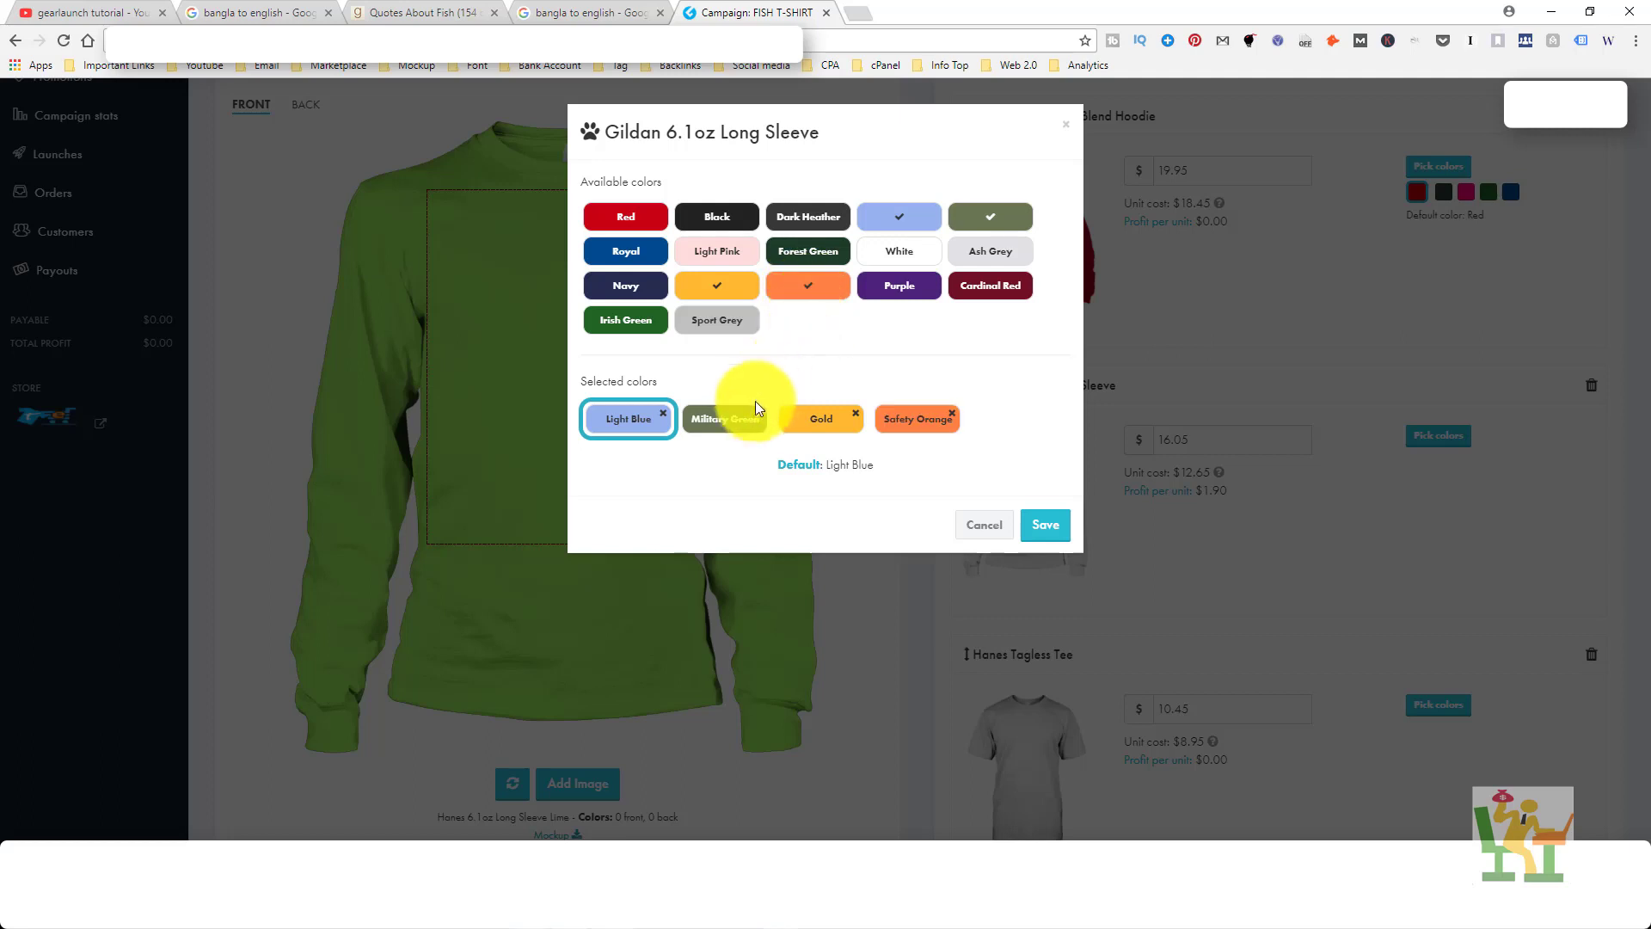
pyautogui.click(663, 414)
pyautogui.click(665, 416)
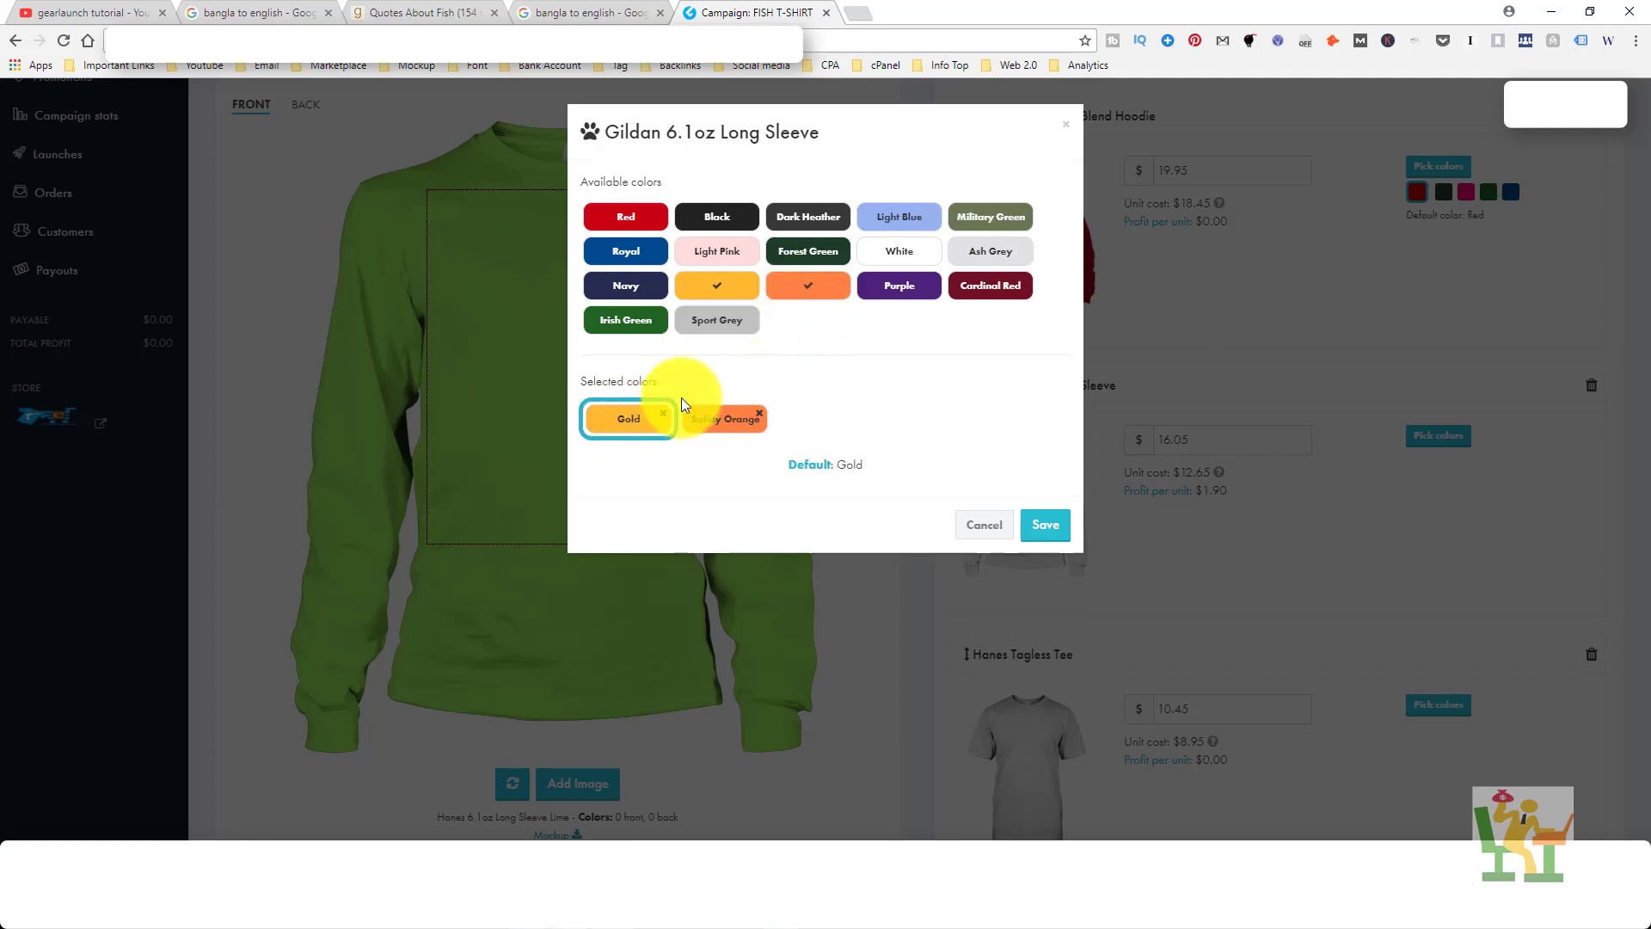
pyautogui.click(625, 285)
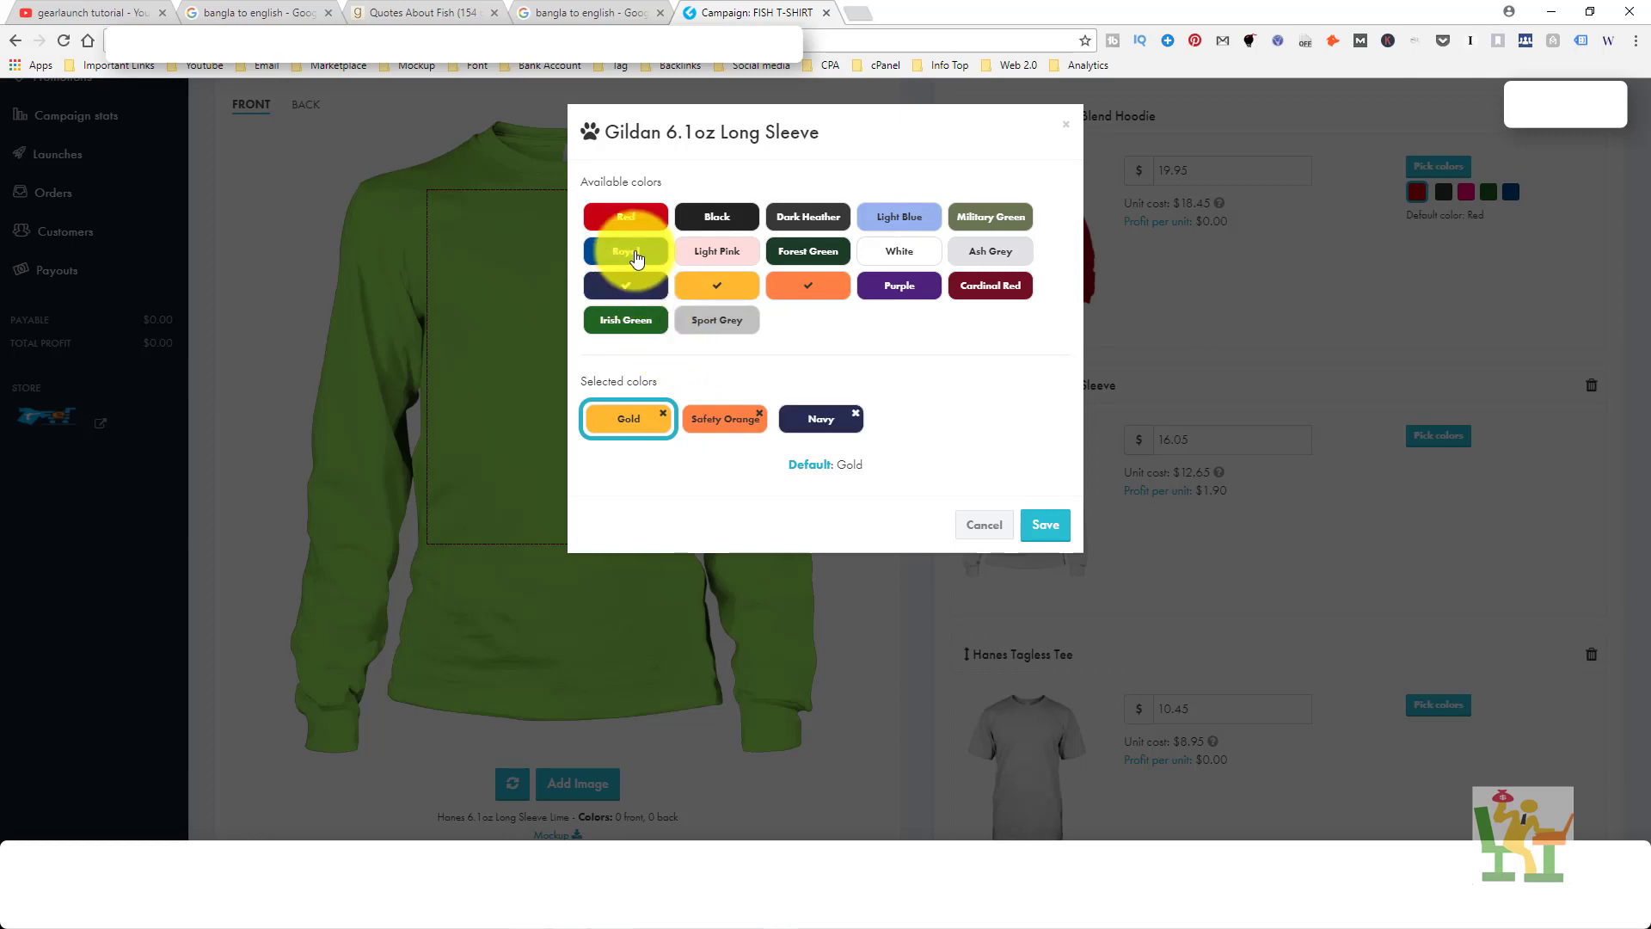
pyautogui.click(625, 250)
pyautogui.click(630, 320)
pyautogui.click(1048, 526)
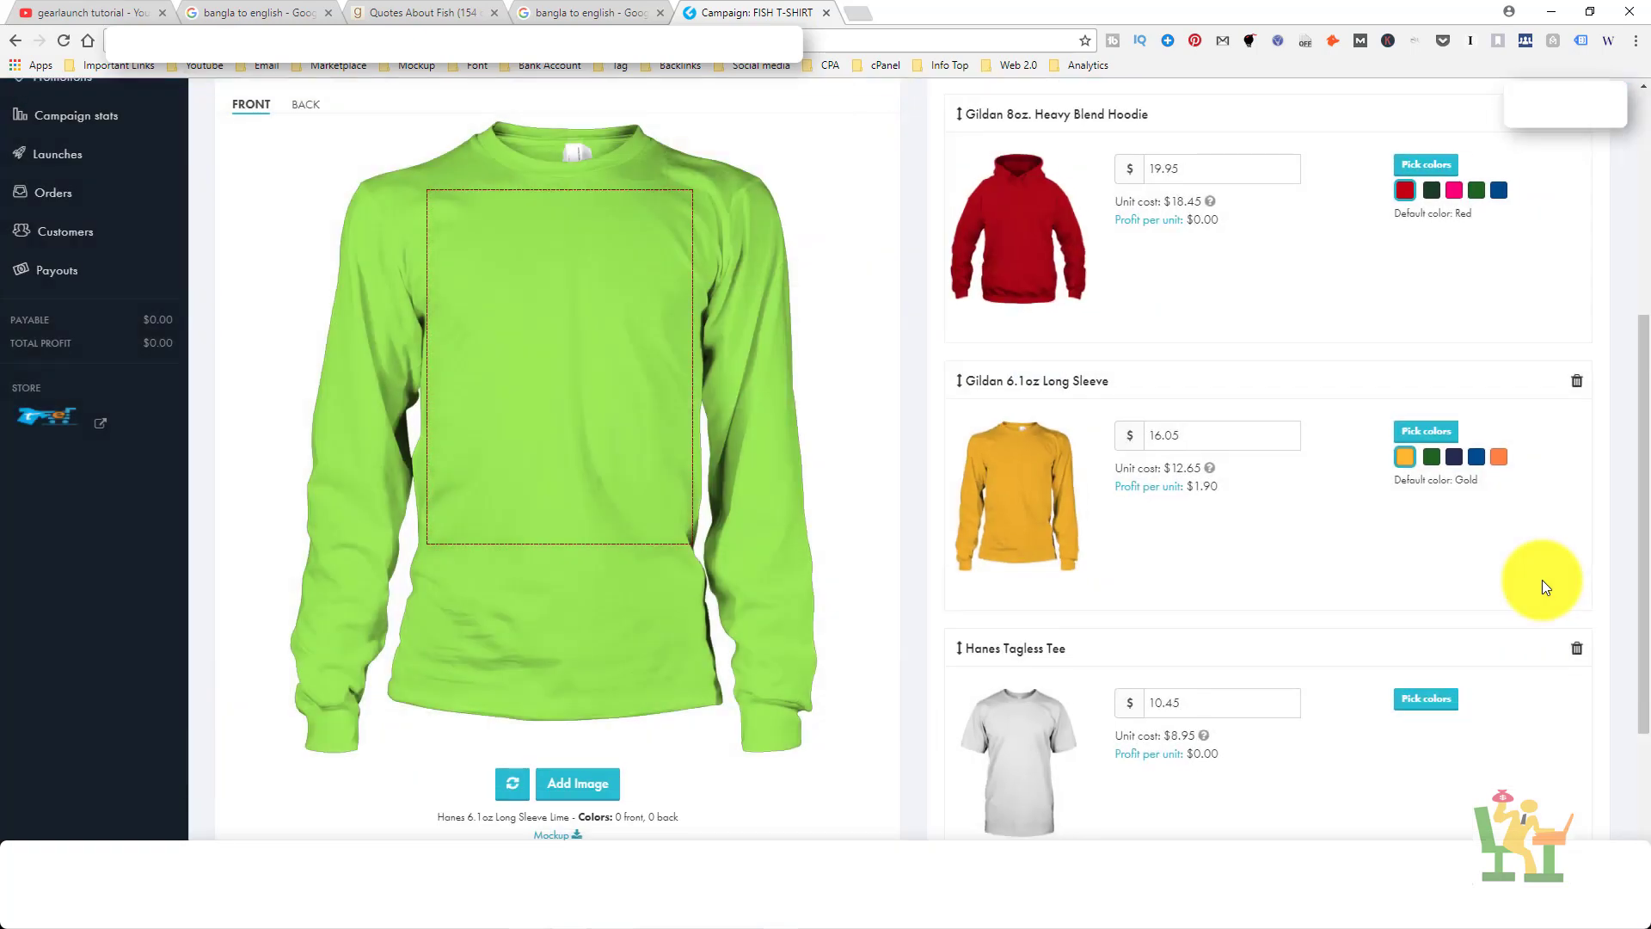
# Step: Give the Hanes Tagless Tee Orange and Pink colours, then return to the top of the products list
pyautogui.moveTo(1638, 450); pyautogui.dragTo(1638, 571)
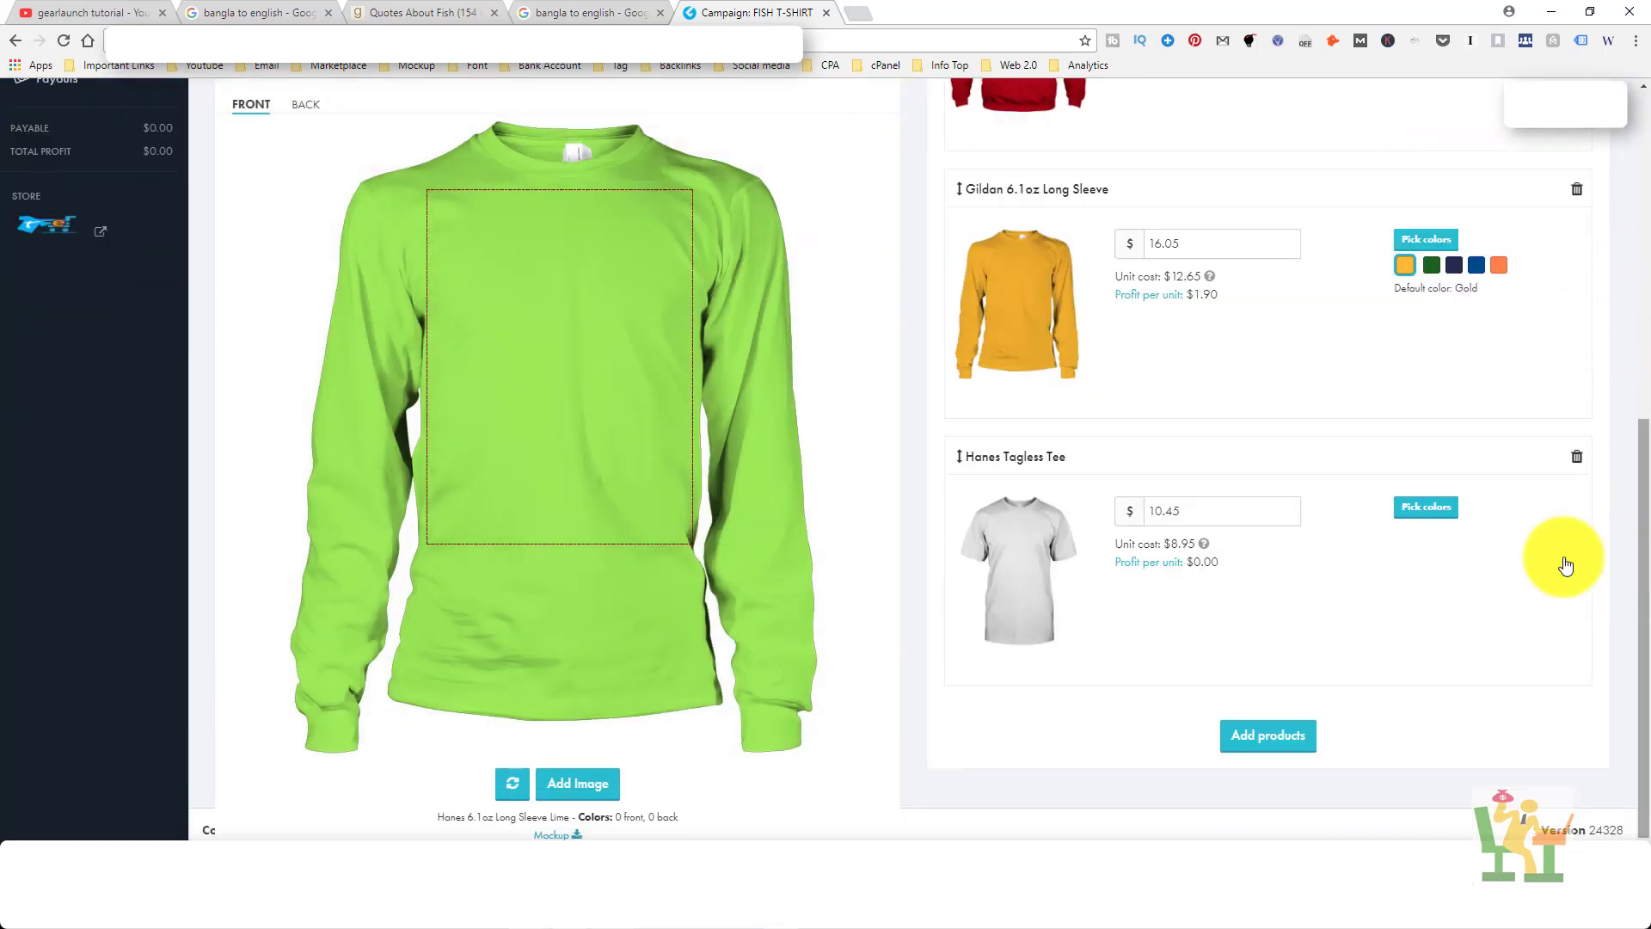
pyautogui.click(1427, 506)
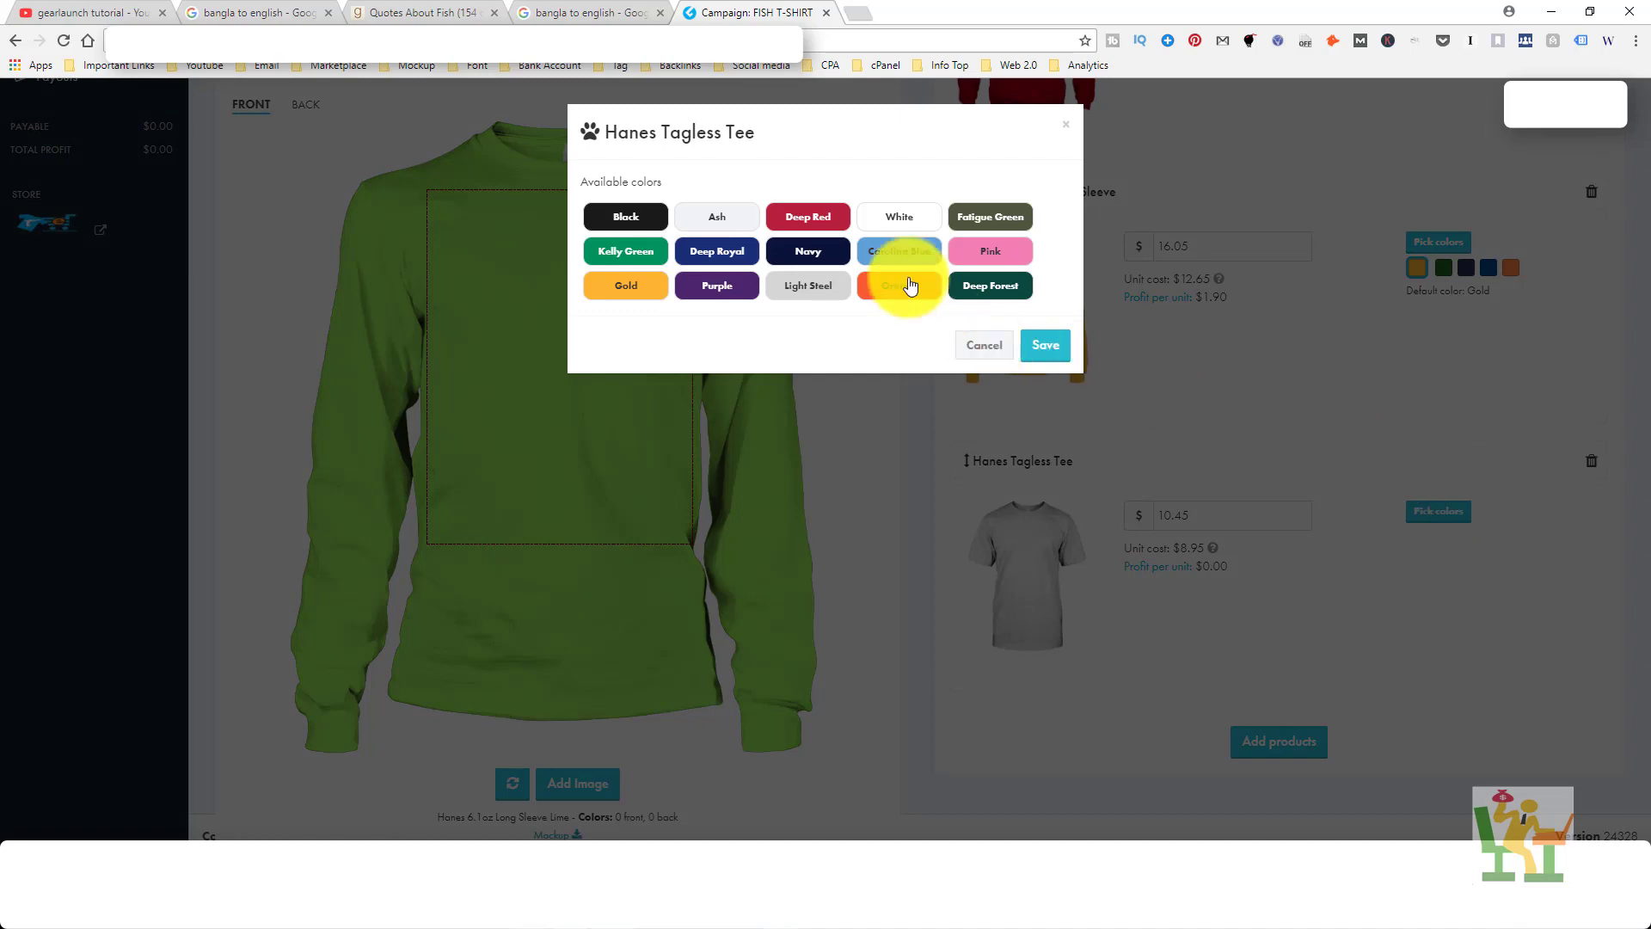
pyautogui.click(908, 287)
pyautogui.click(989, 253)
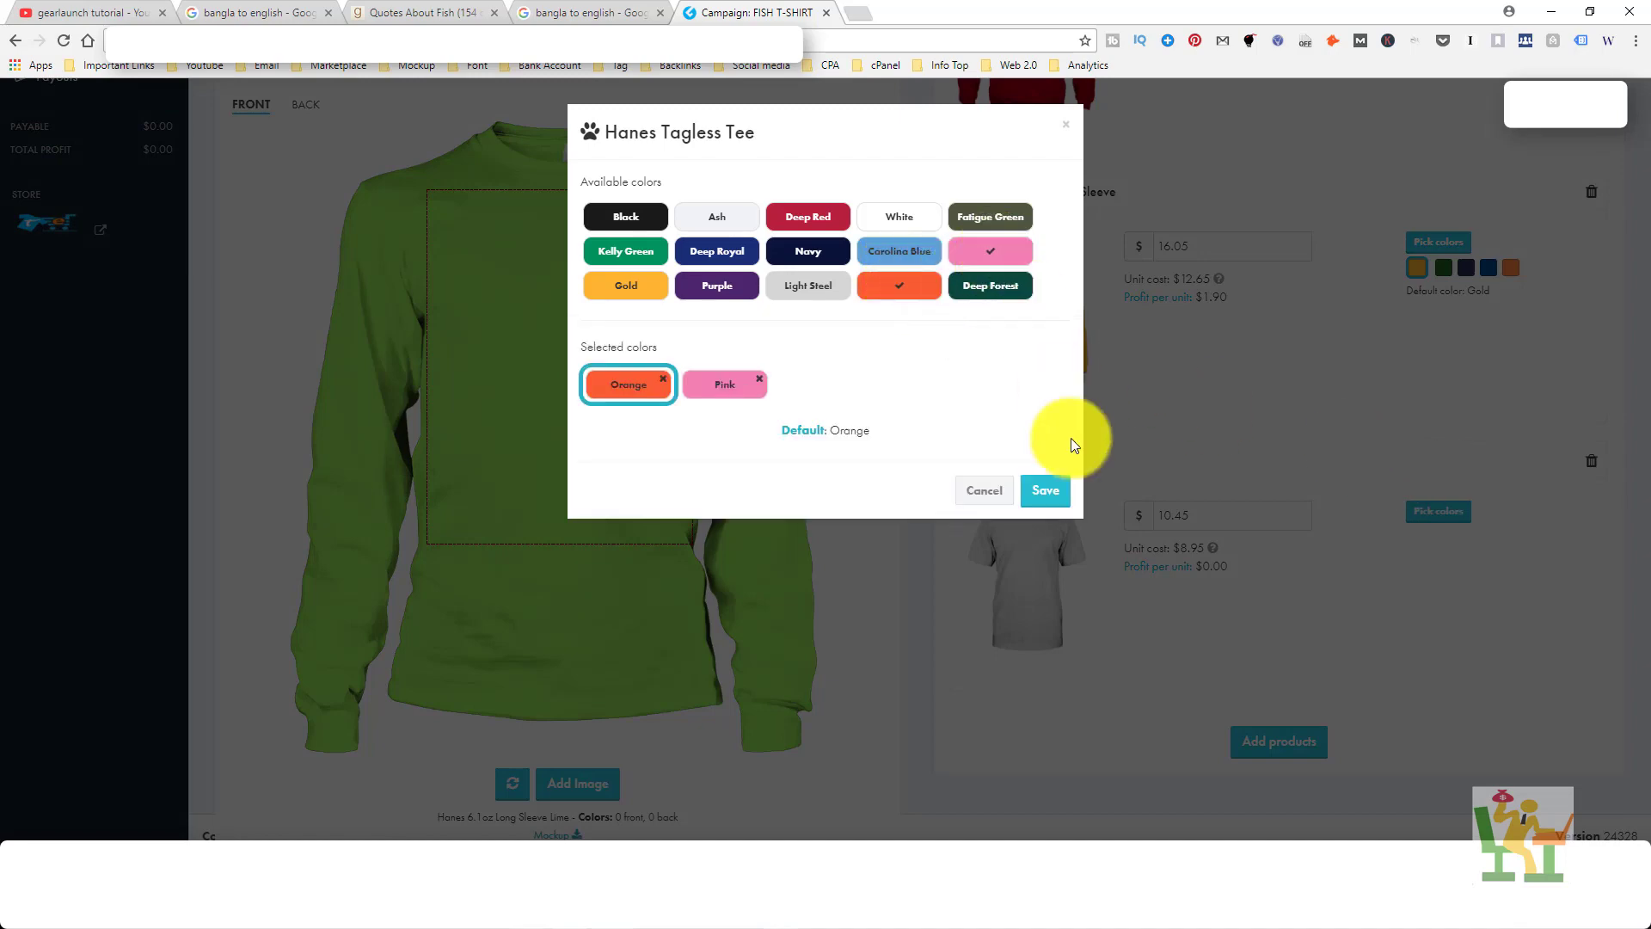
pyautogui.click(1054, 492)
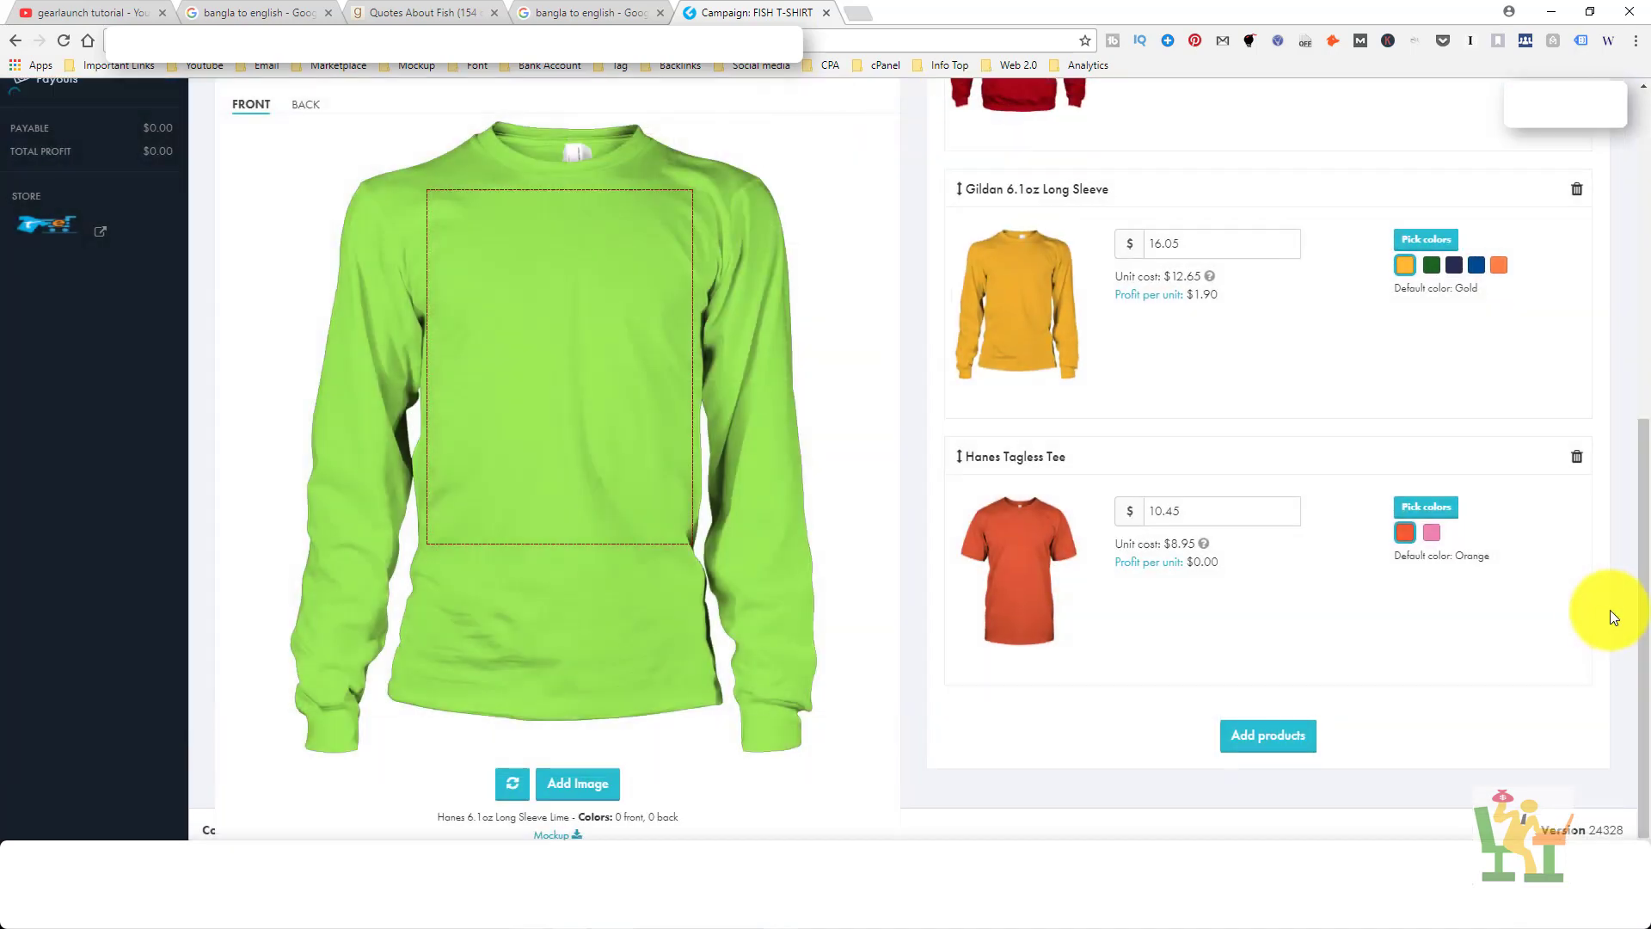
pyautogui.scroll(3, 1634, 559)
pyautogui.scroll(3, 1639, 350)
pyautogui.scroll(1, 1625, 276)
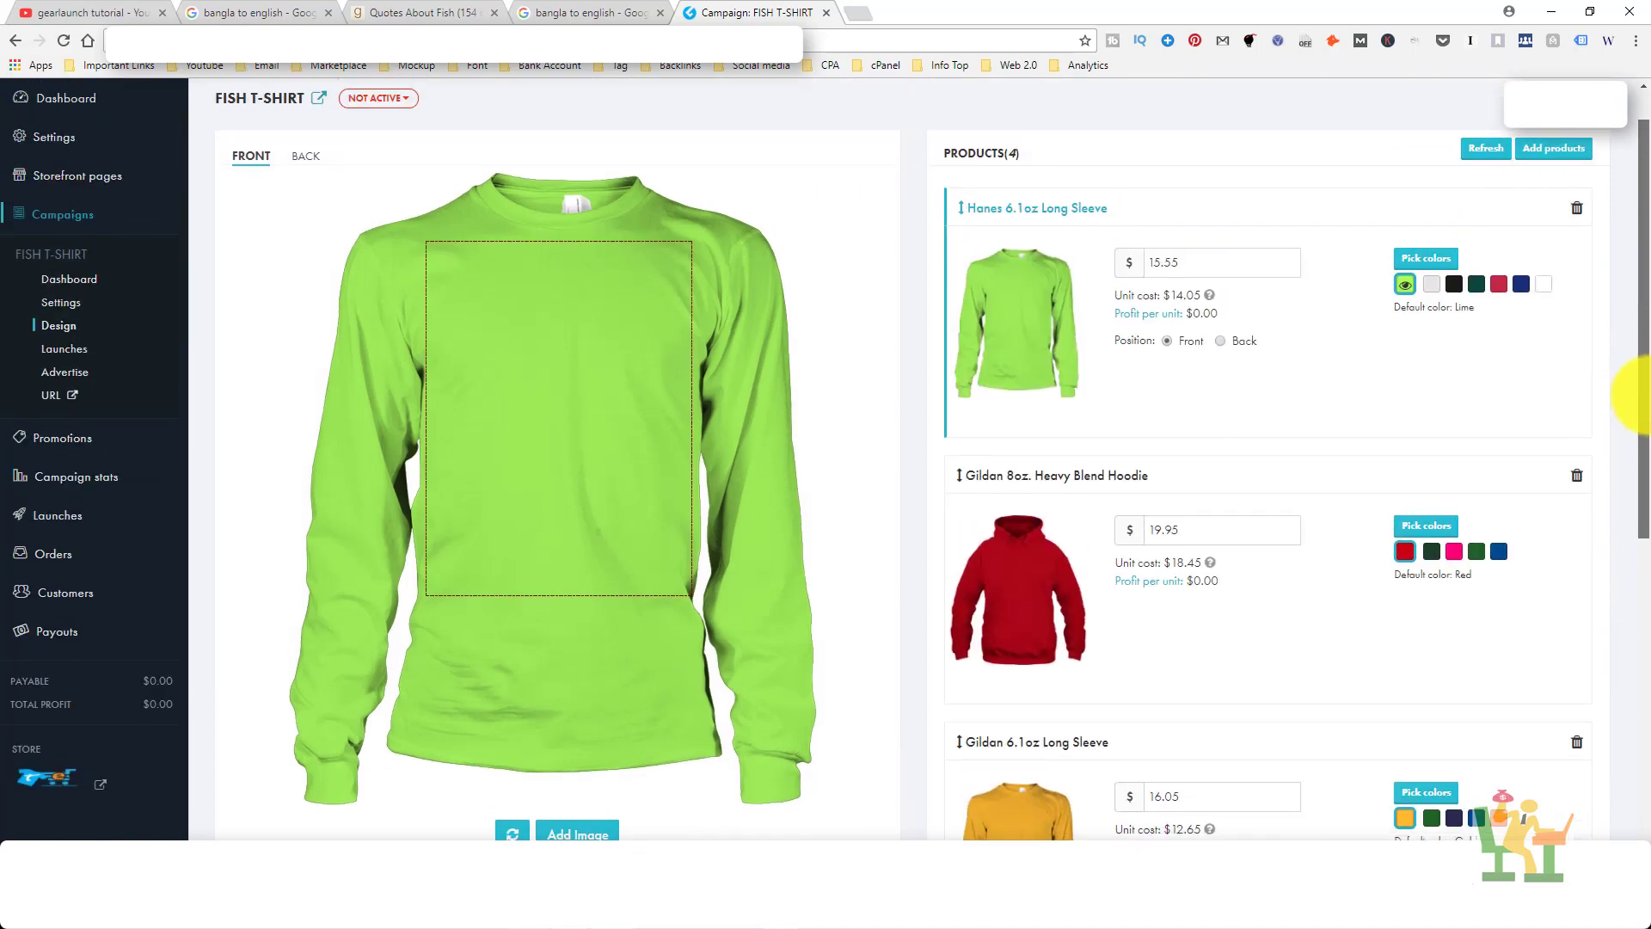
pyautogui.scroll(-6, 1626, 398)
pyautogui.scroll(4, 1634, 387)
pyautogui.scroll(2, 1629, 275)
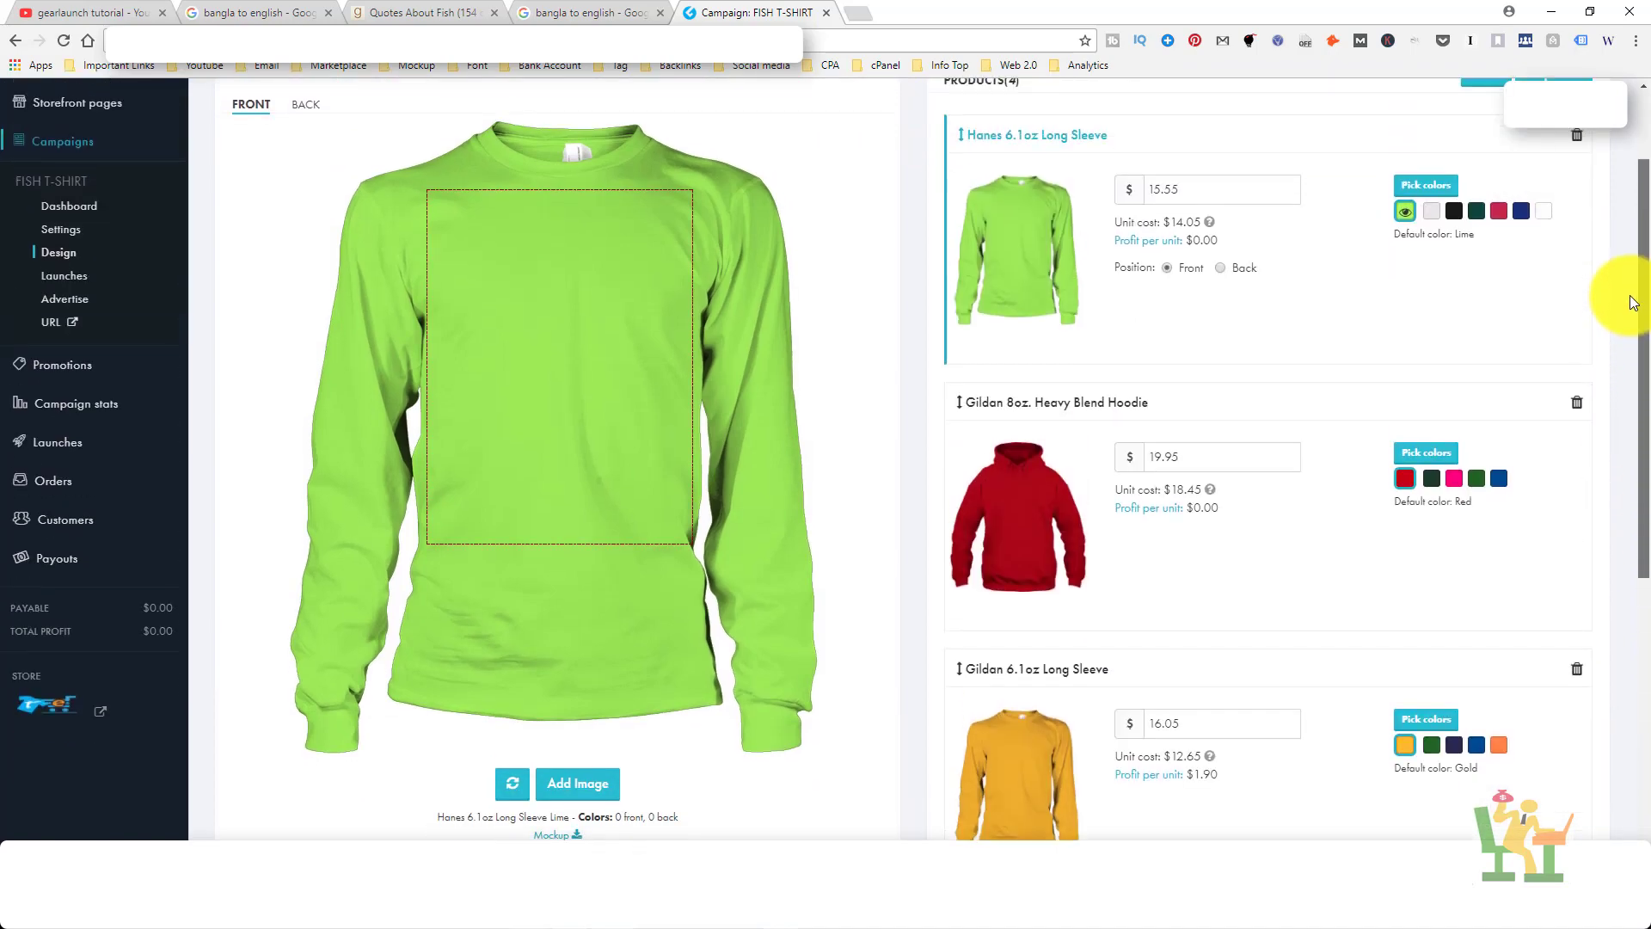
# Step: Move the Gildan 6.1oz Long Sleeve card to the top of the product list, above the hoodie
pyautogui.moveTo(1632, 296)
pyautogui.mouseDown()
pyautogui.moveTo(1646, 531)
pyautogui.moveTo(1646, 338)
pyautogui.mouseUp()
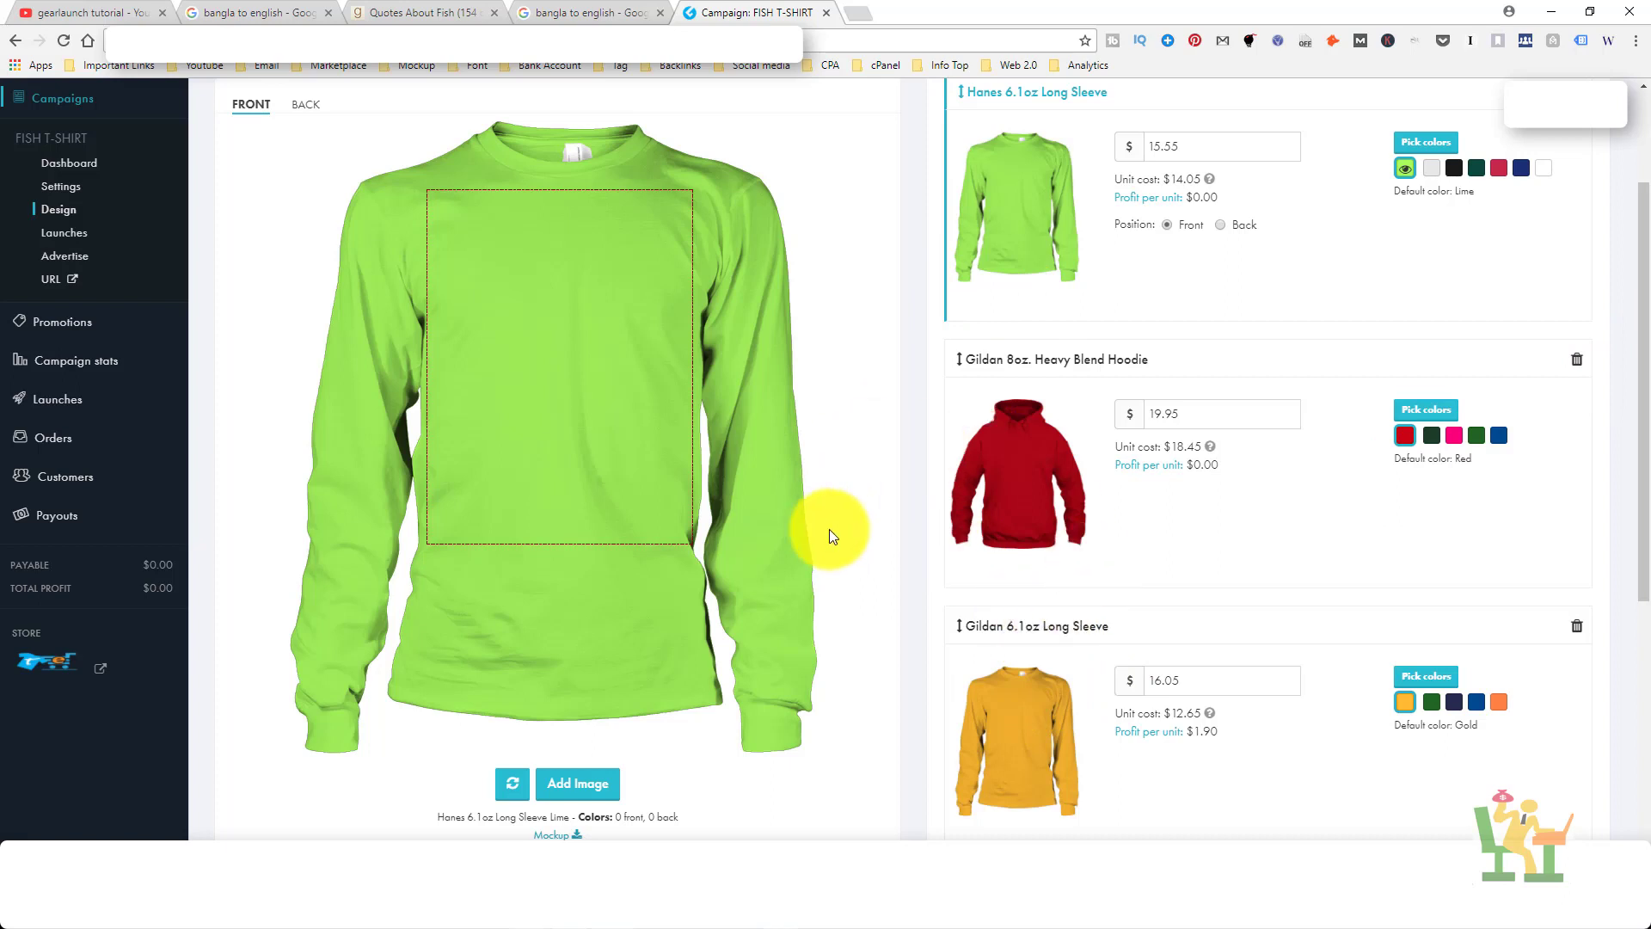
pyautogui.moveTo(1643, 516)
pyautogui.mouseDown()
pyautogui.moveTo(1645, 362)
pyautogui.moveTo(1648, 514)
pyautogui.mouseUp()
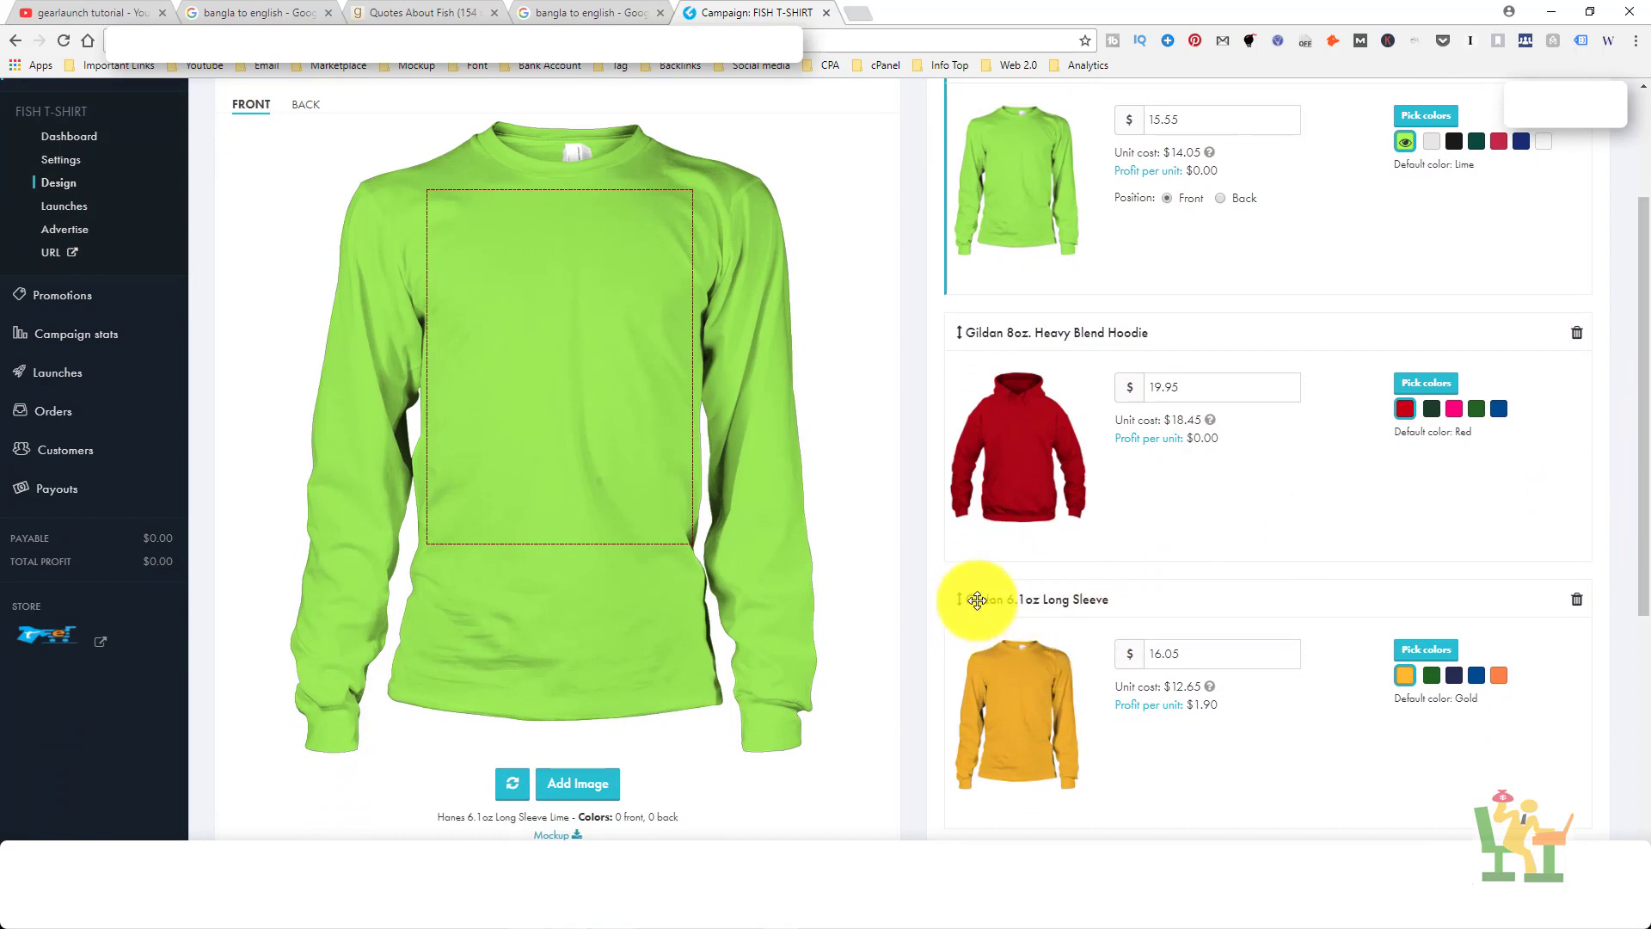
pyautogui.moveTo(993, 600); pyautogui.dragTo(1010, 127)
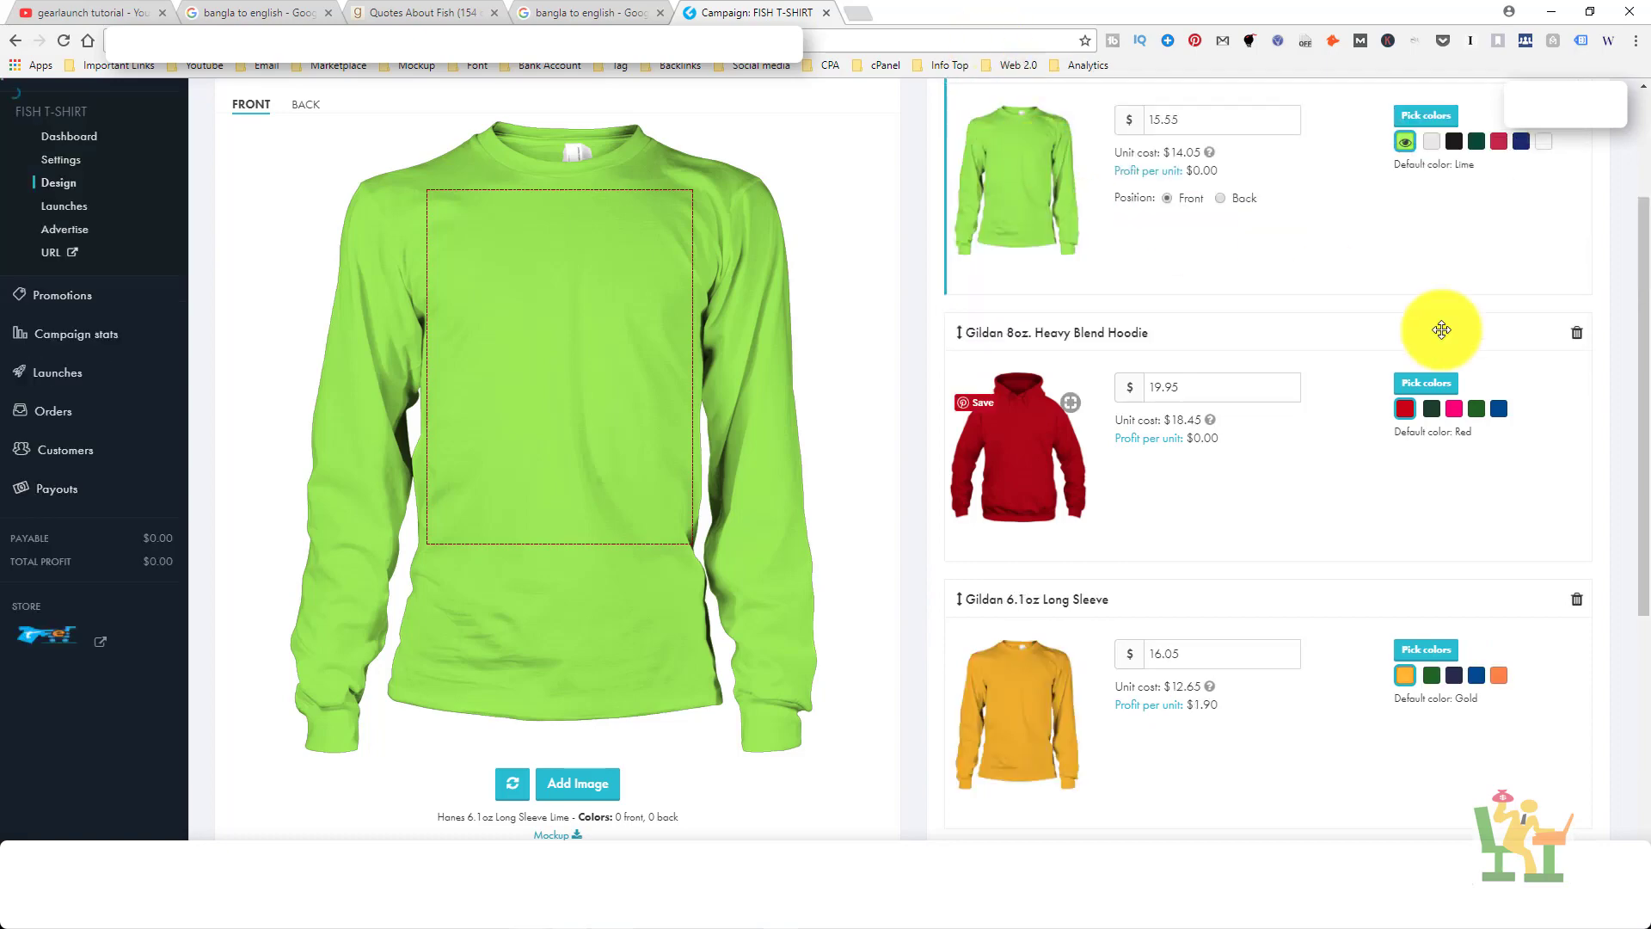
pyautogui.moveTo(1645, 370); pyautogui.dragTo(1647, 241)
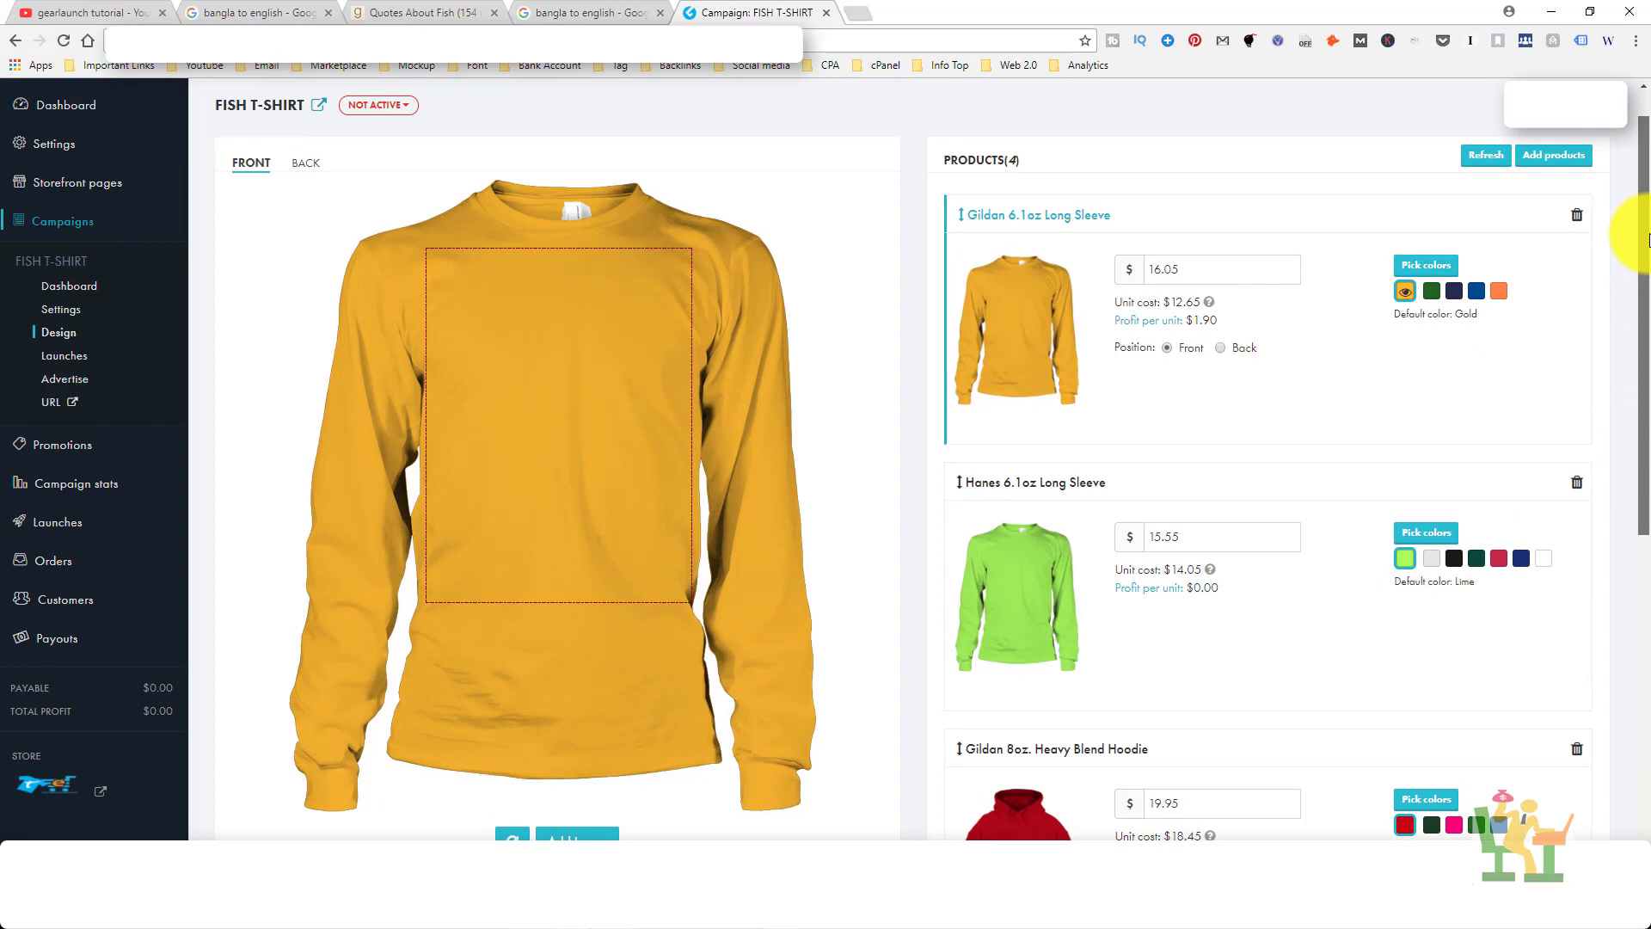
# Step: Start uploading a design image for the gold long sleeve shirt
pyautogui.scroll(-4, 688, 602)
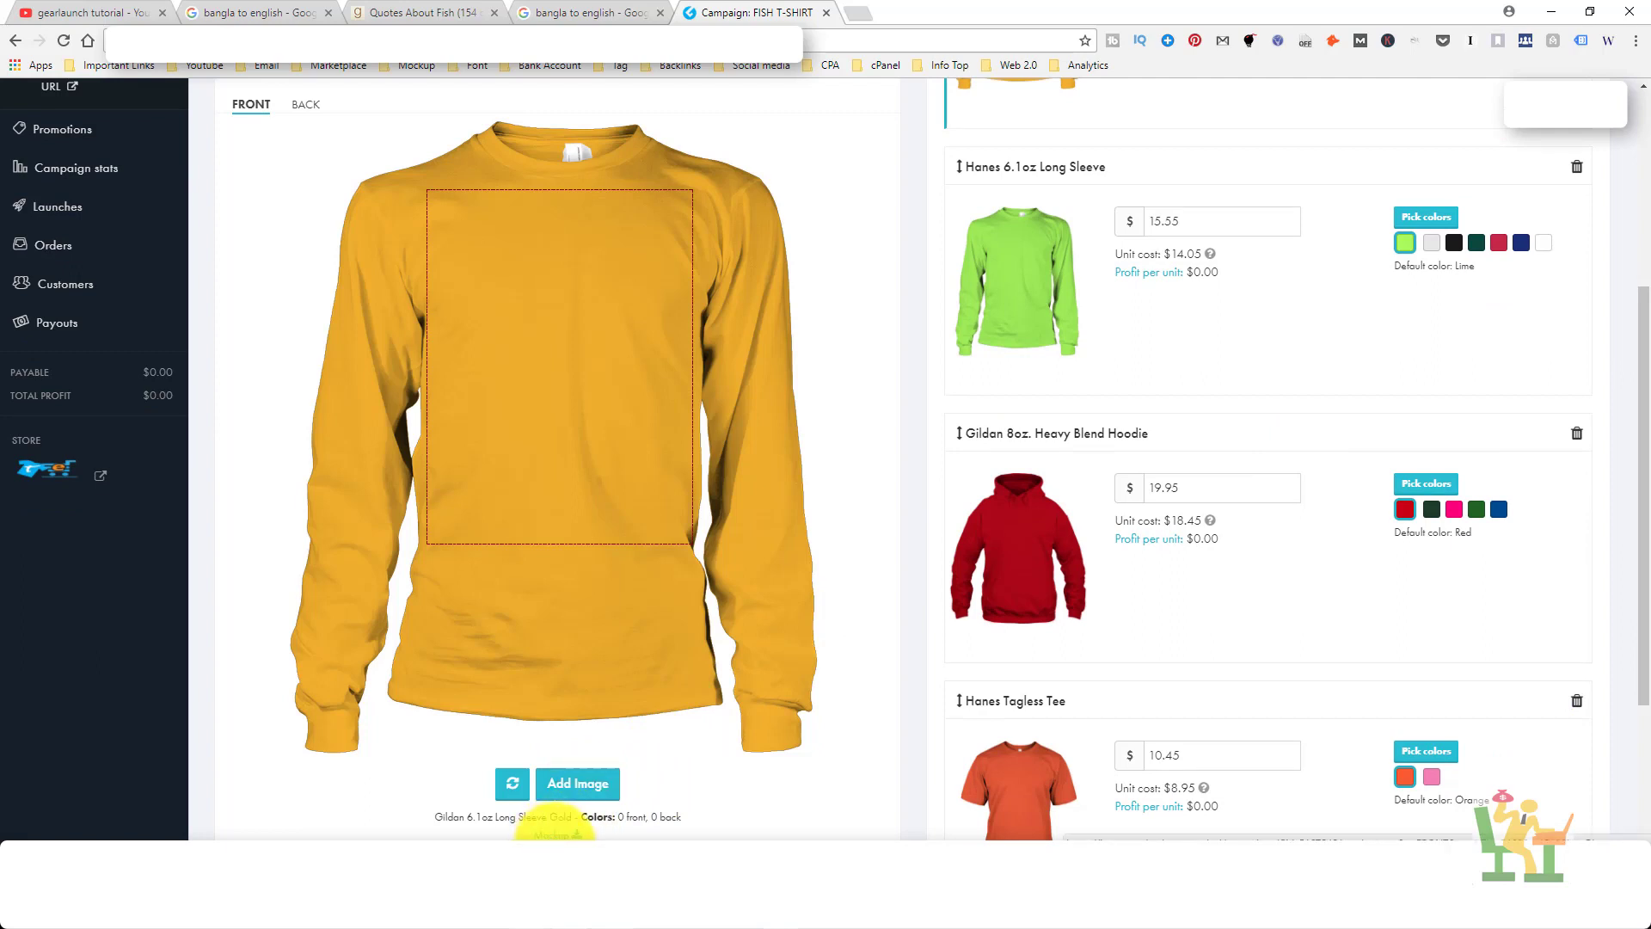
pyautogui.scroll(-1, 1644, 593)
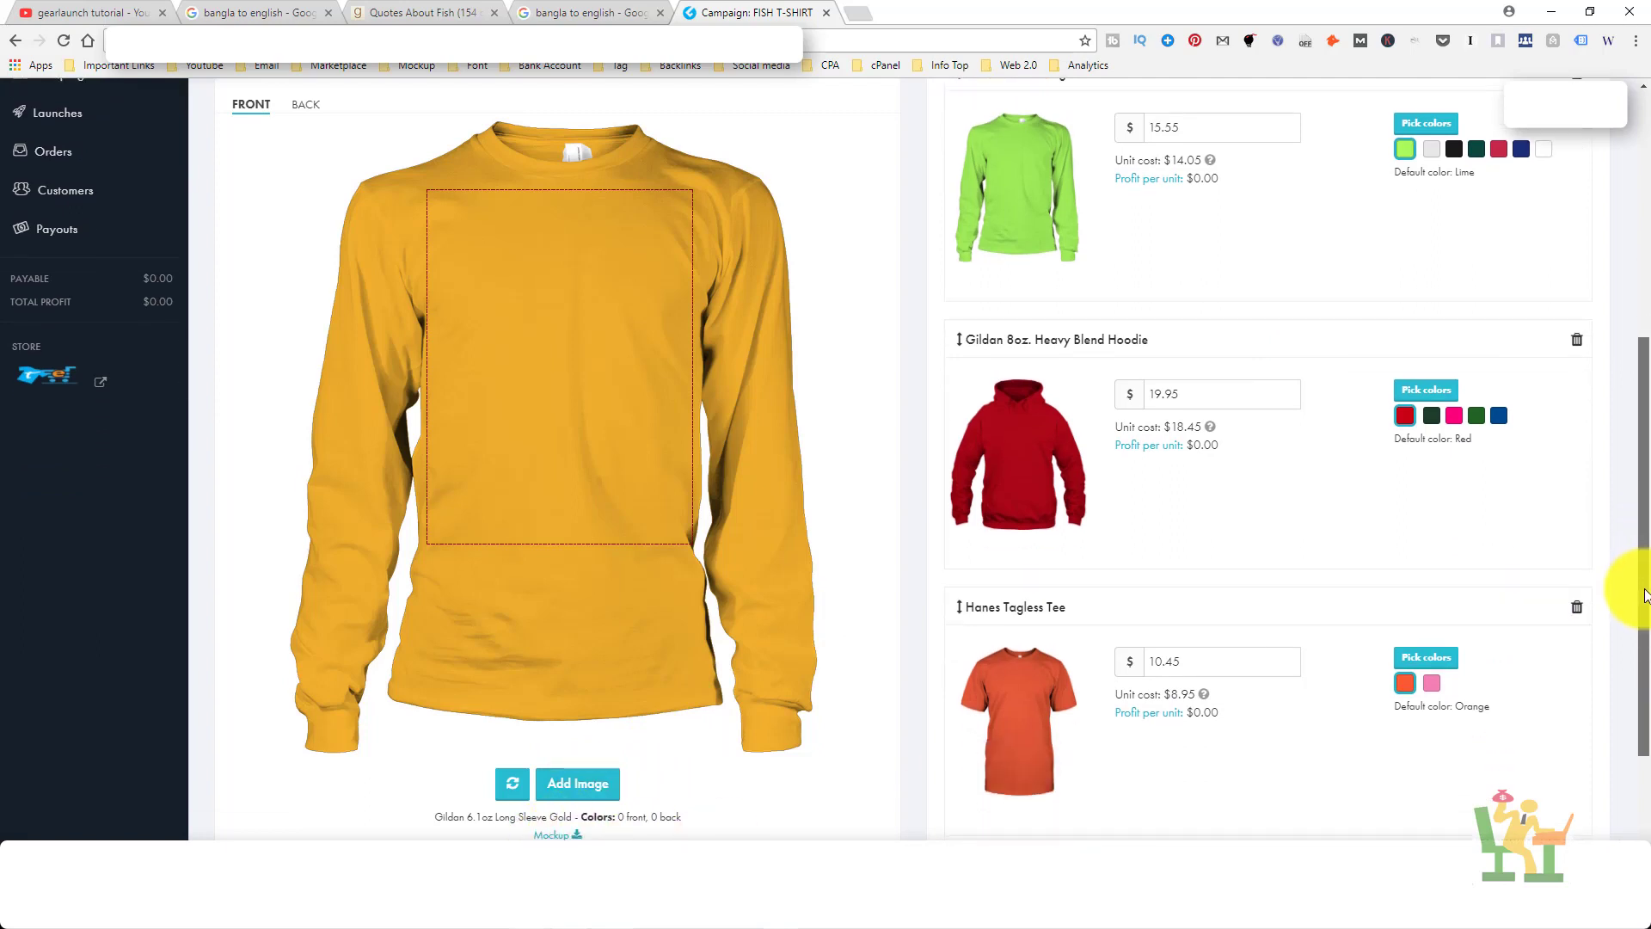
pyautogui.scroll(3, 1633, 516)
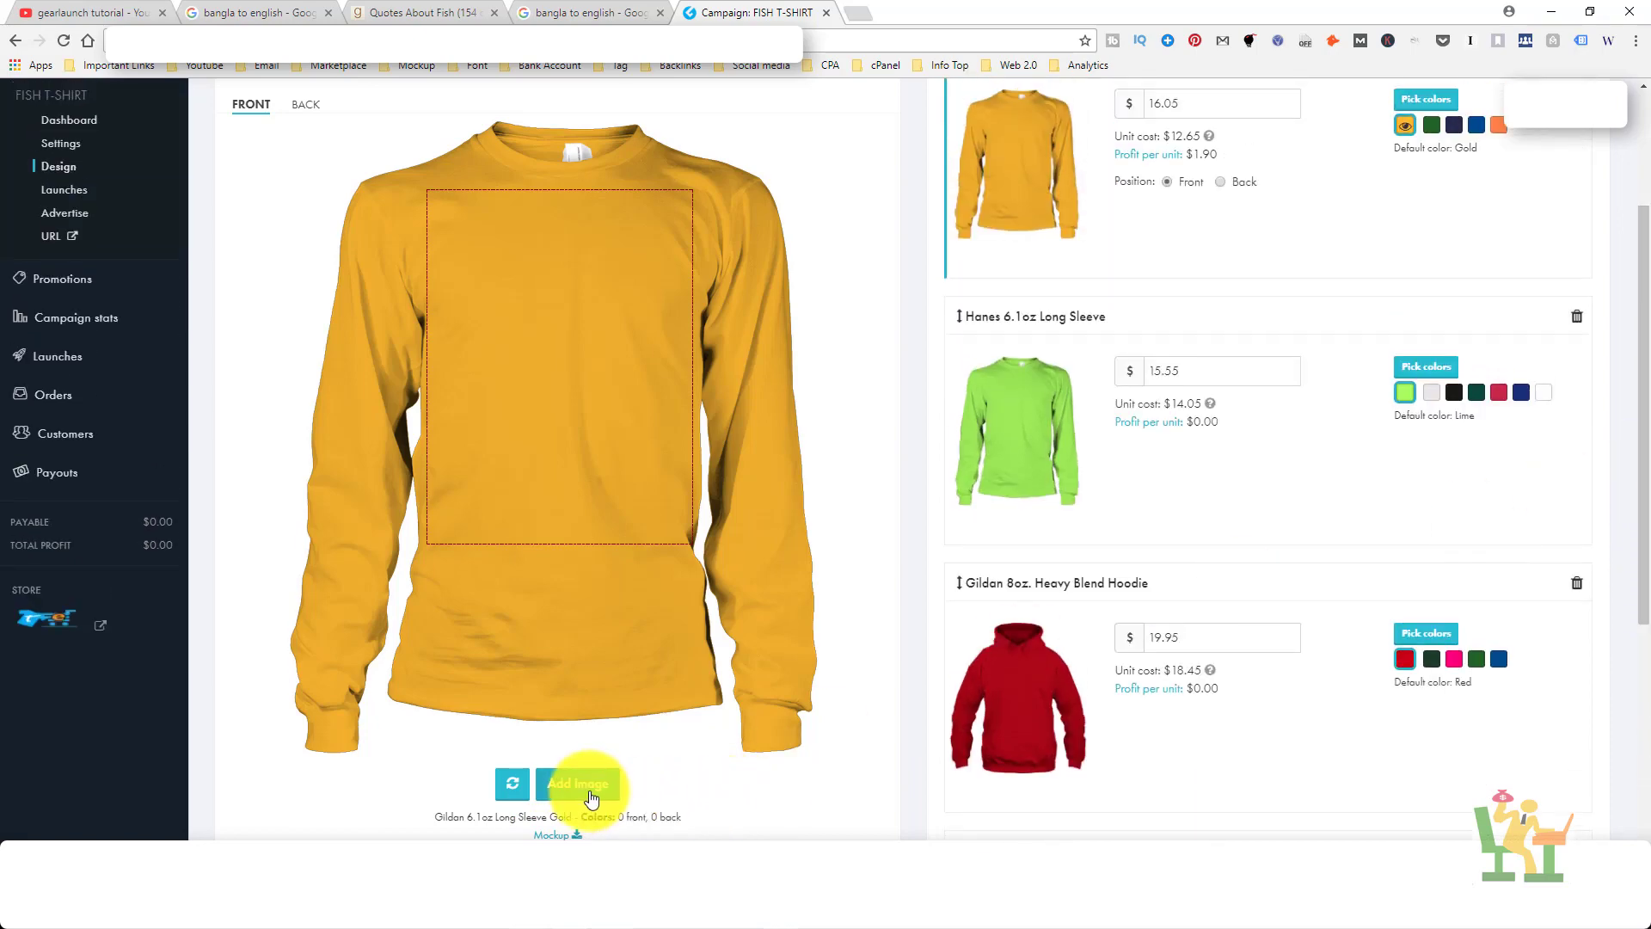
pyautogui.click(590, 784)
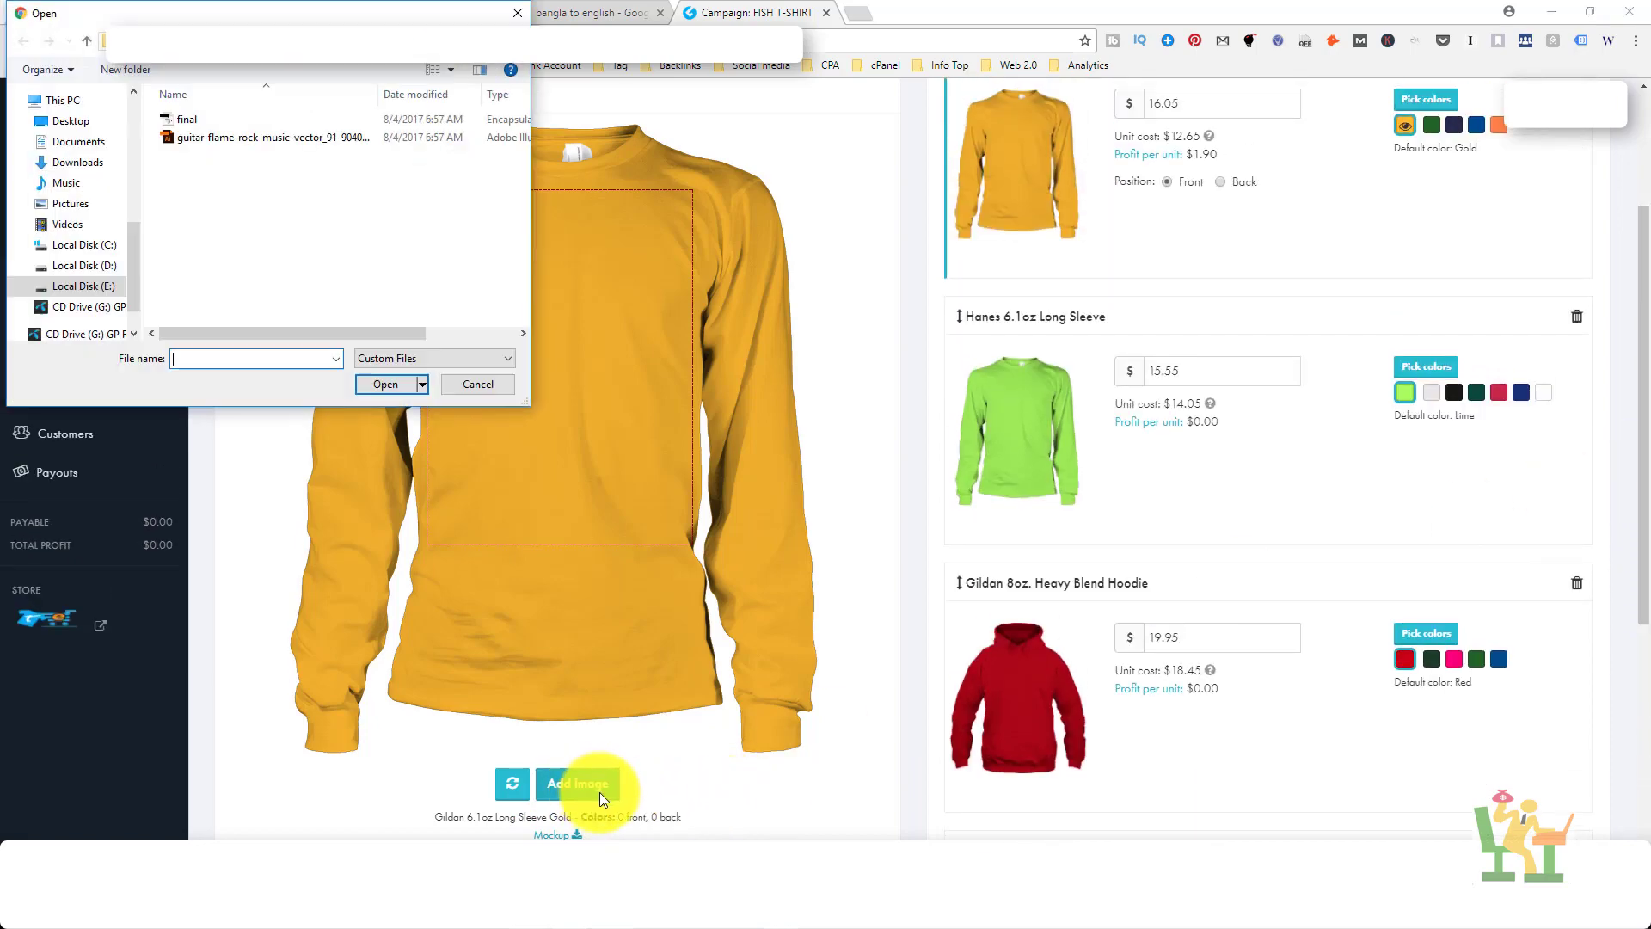
pyautogui.click(103, 41)
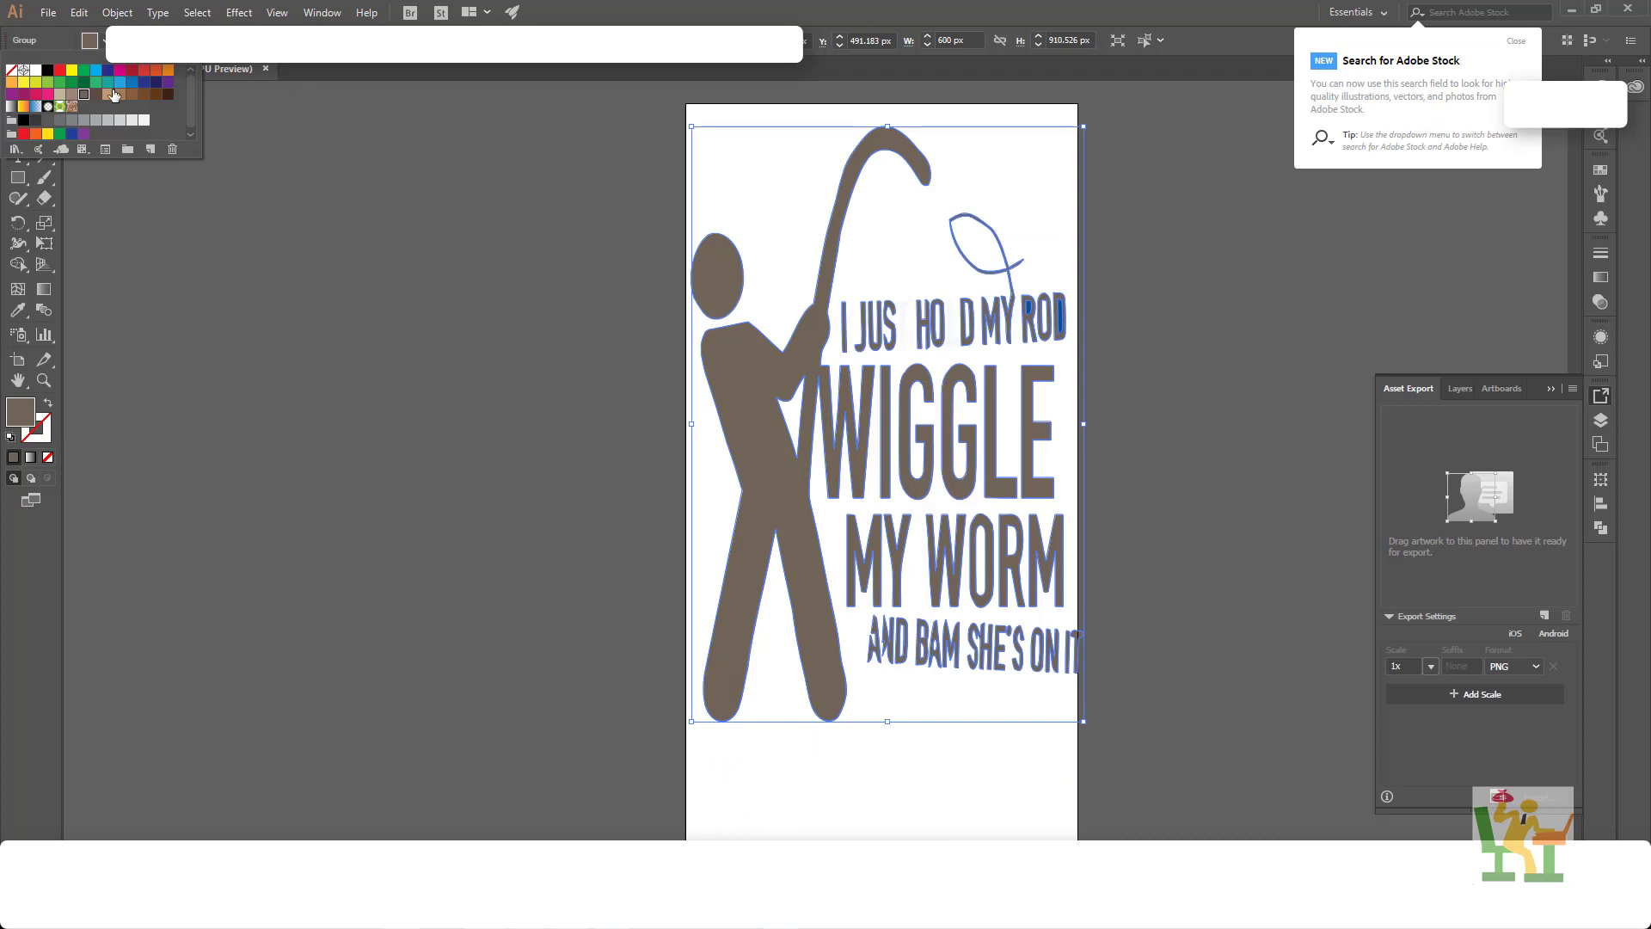
# Step: Recolour the fishing artwork bright blue and close Export for Screens, keeping PNG, without exporting
pyautogui.click(93, 72)
pyautogui.click(386, 347)
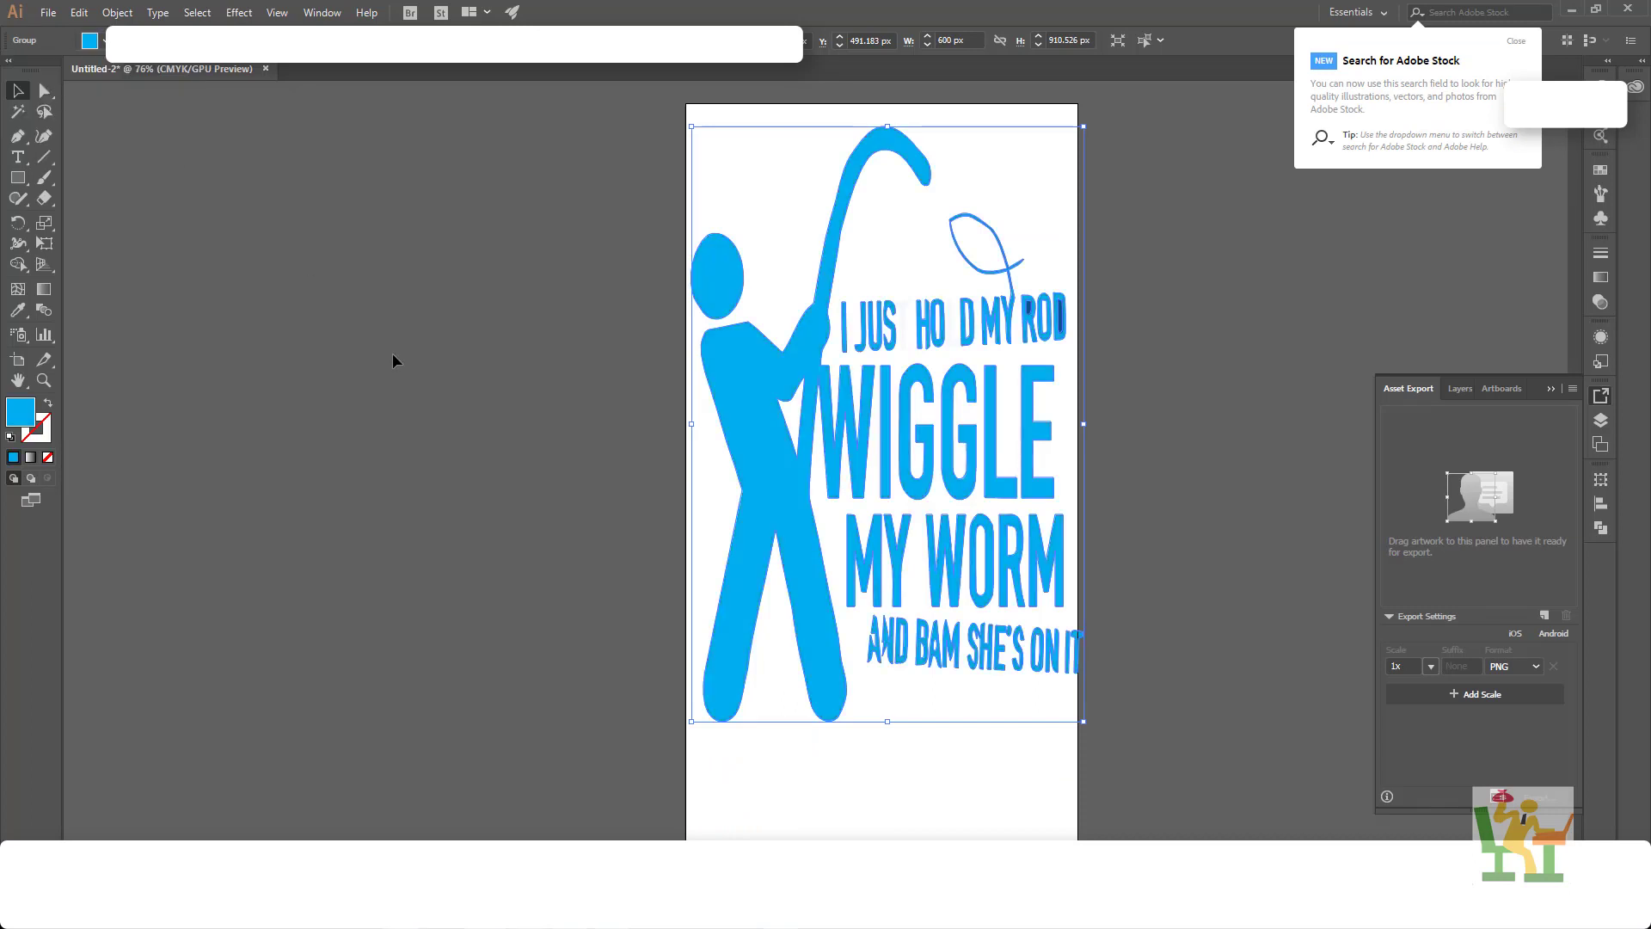
pyautogui.click(49, 13)
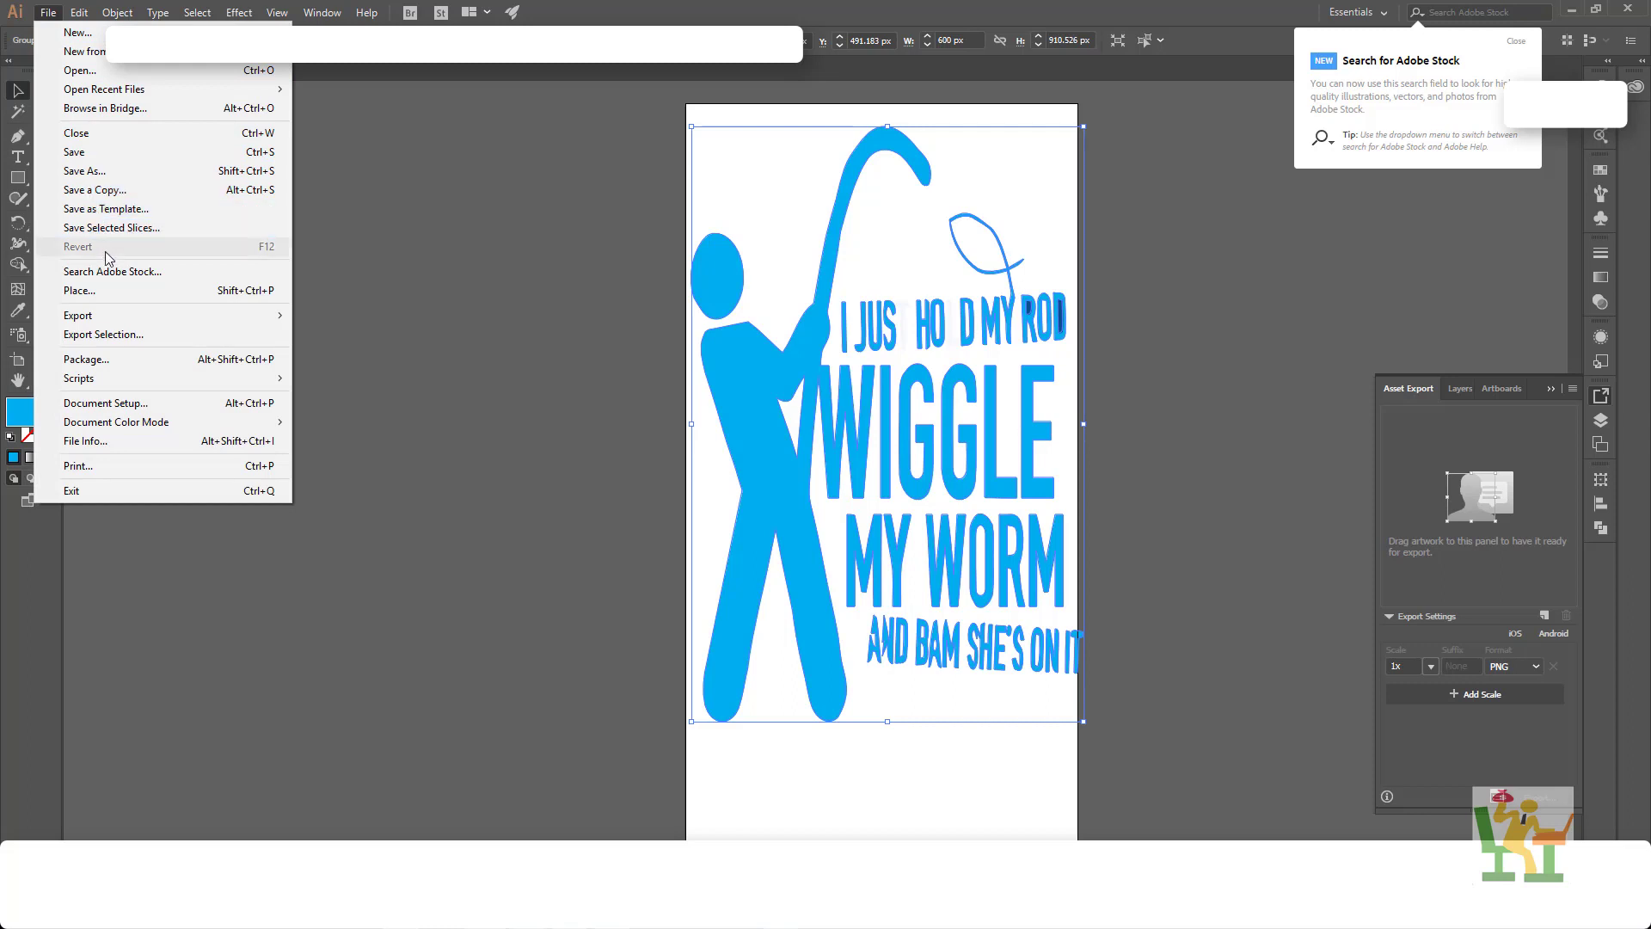
pyautogui.click(107, 335)
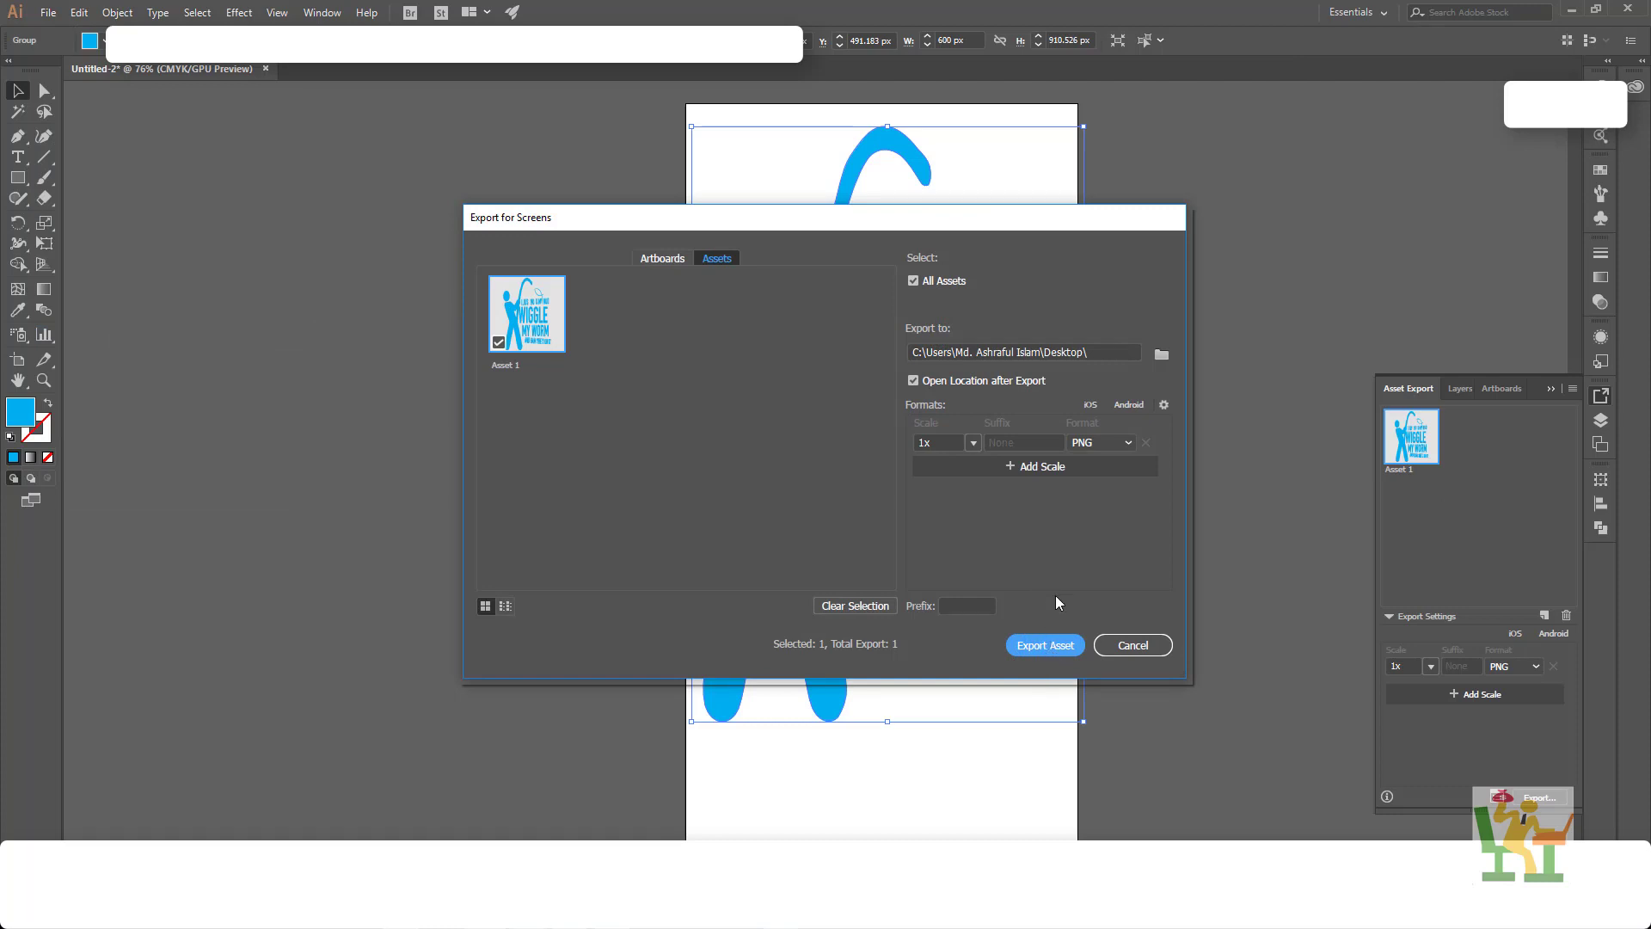
pyautogui.click(1104, 442)
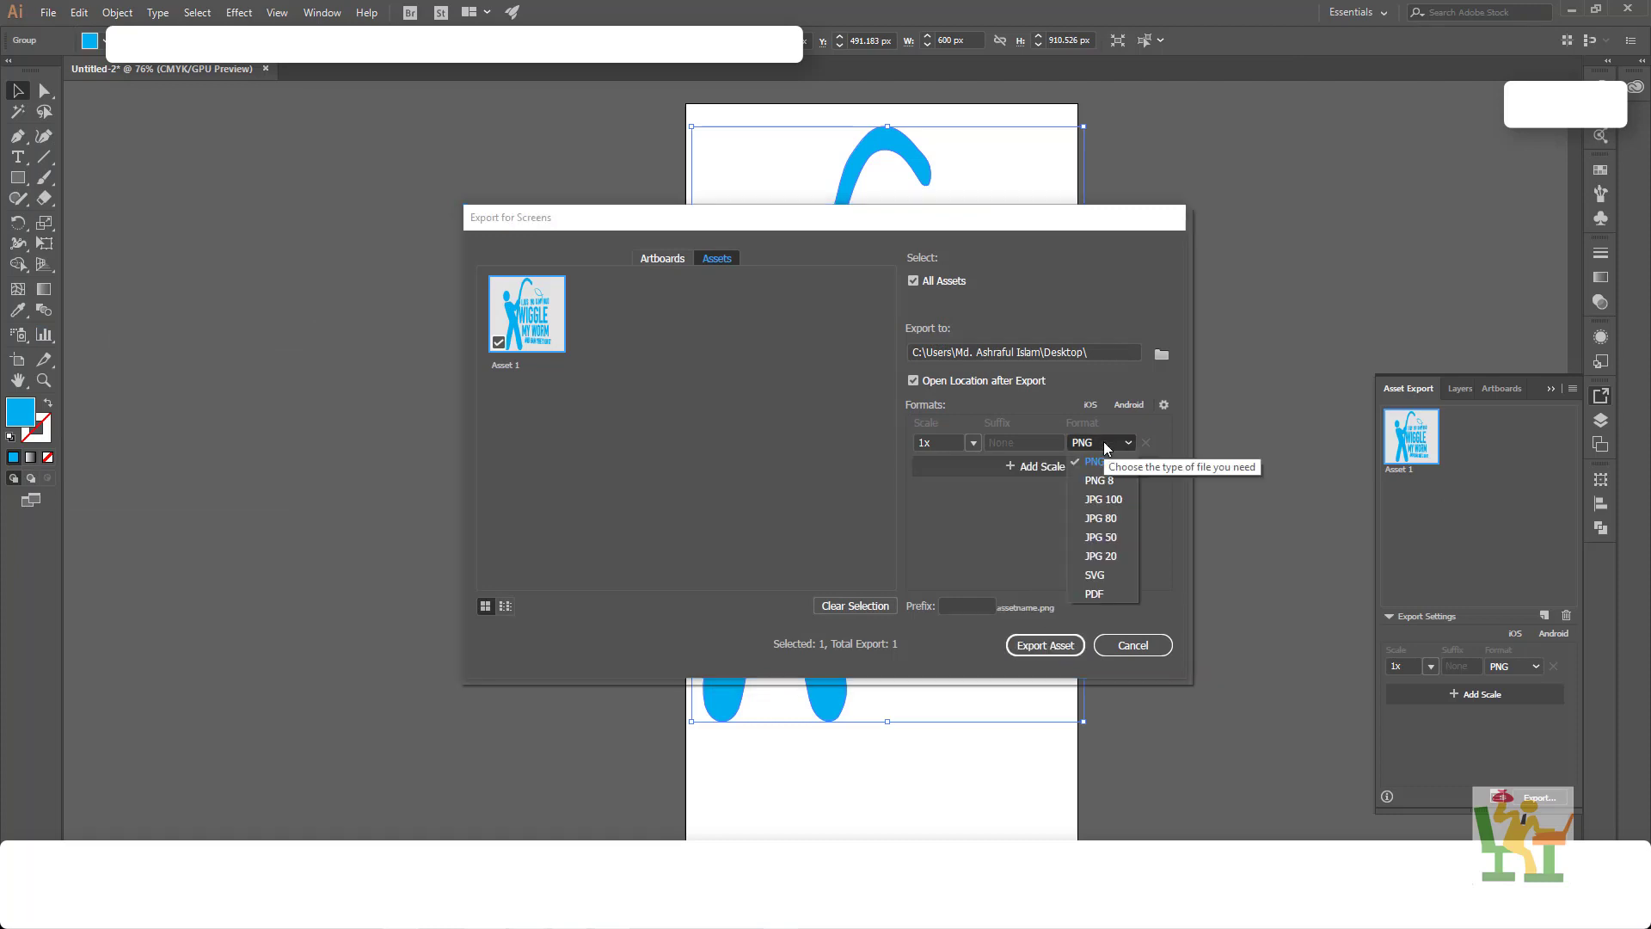
pyautogui.click(1105, 445)
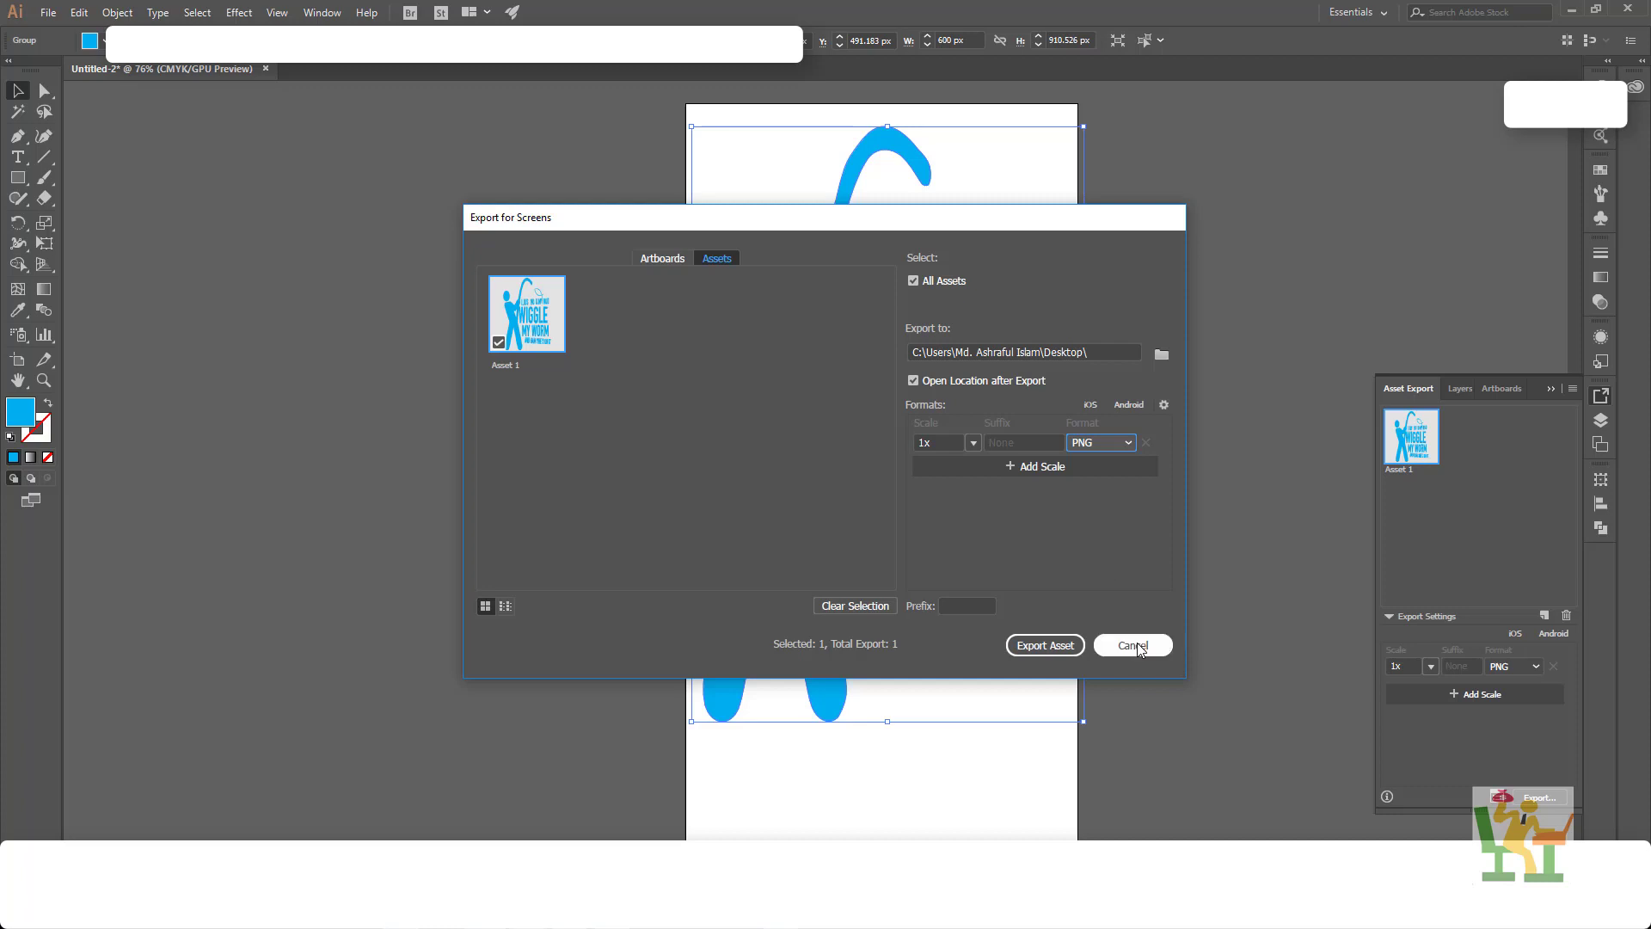
pyautogui.click(1133, 645)
# Step: Save the artwork as an Illustrator EPS file named 1
pyautogui.click(52, 14)
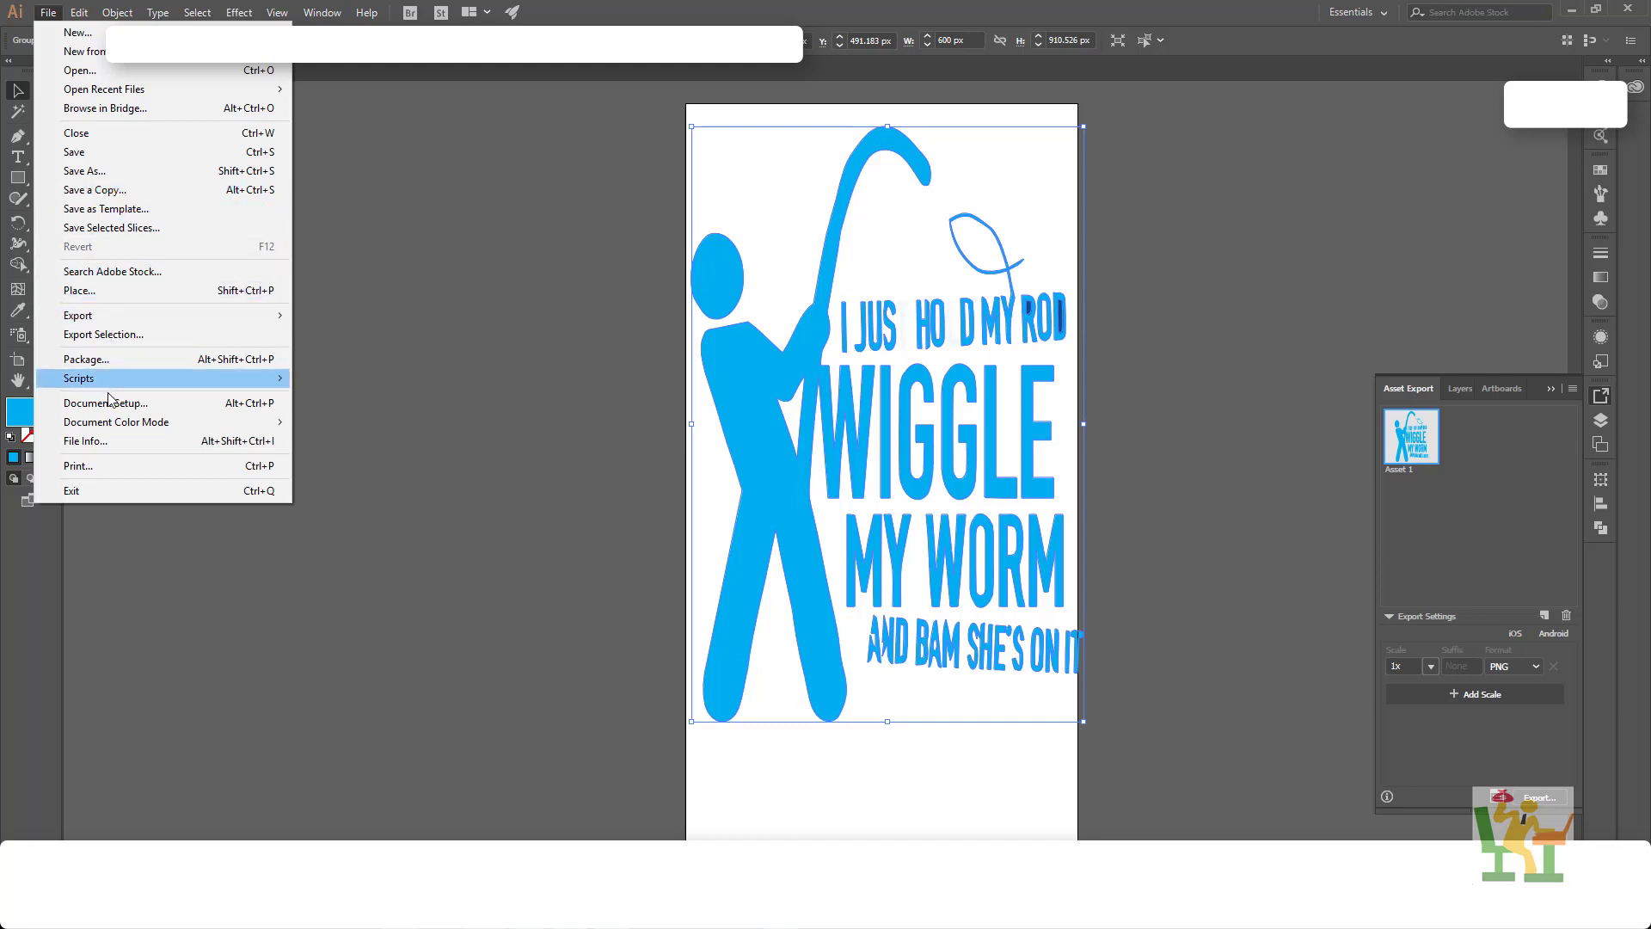
pyautogui.click(121, 170)
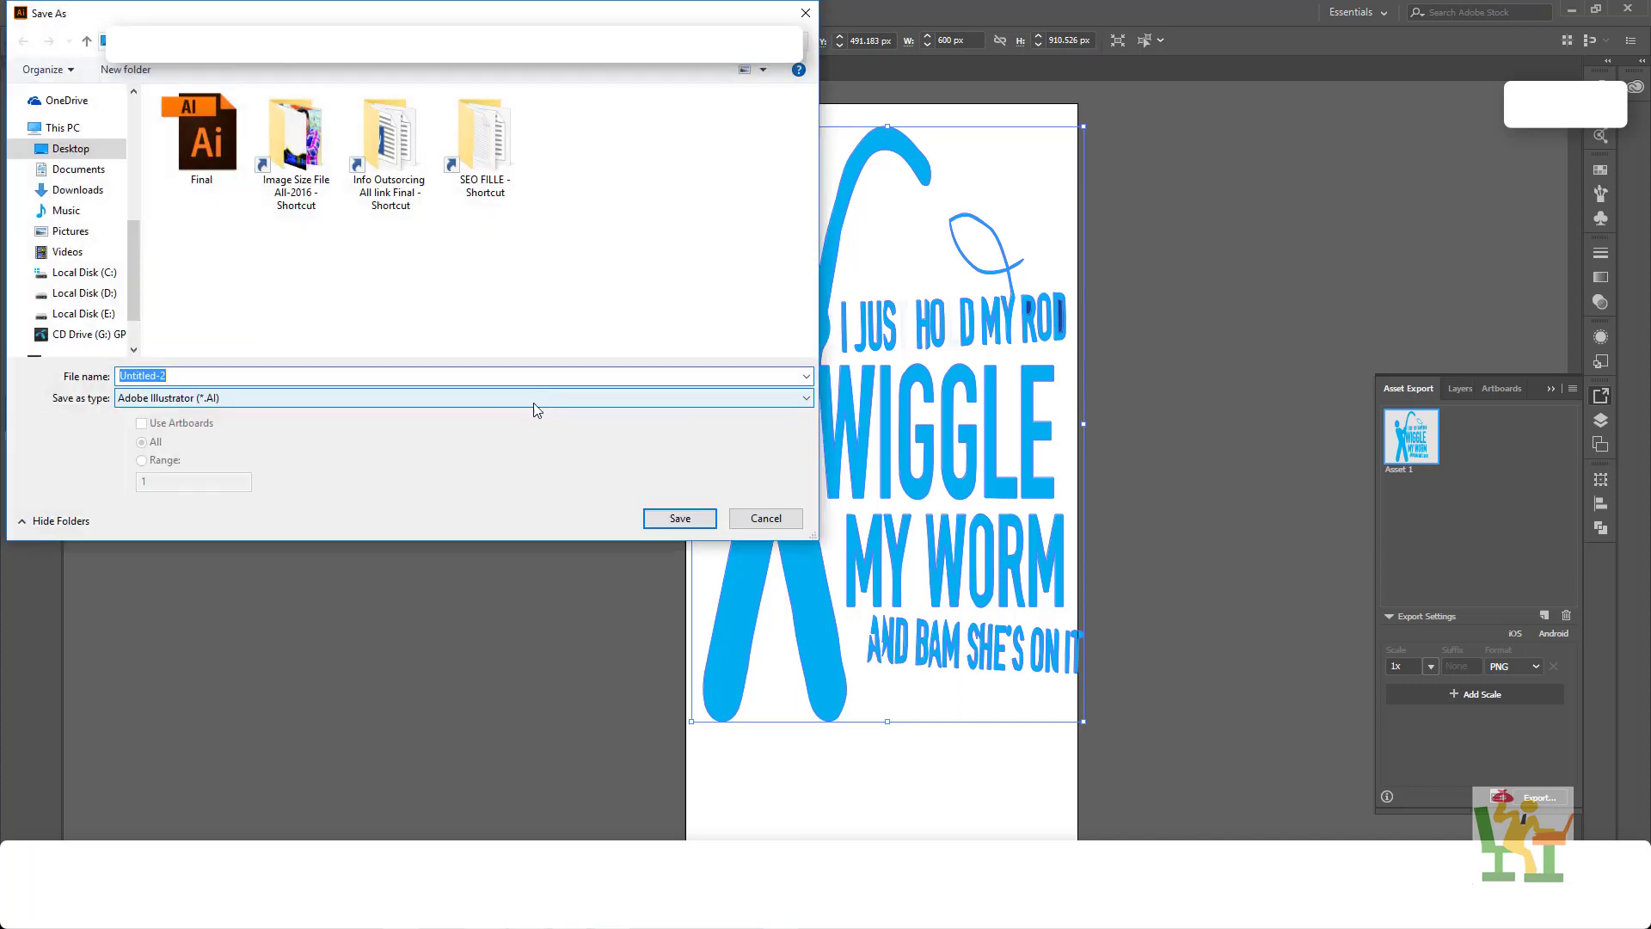
pyautogui.click(453, 398)
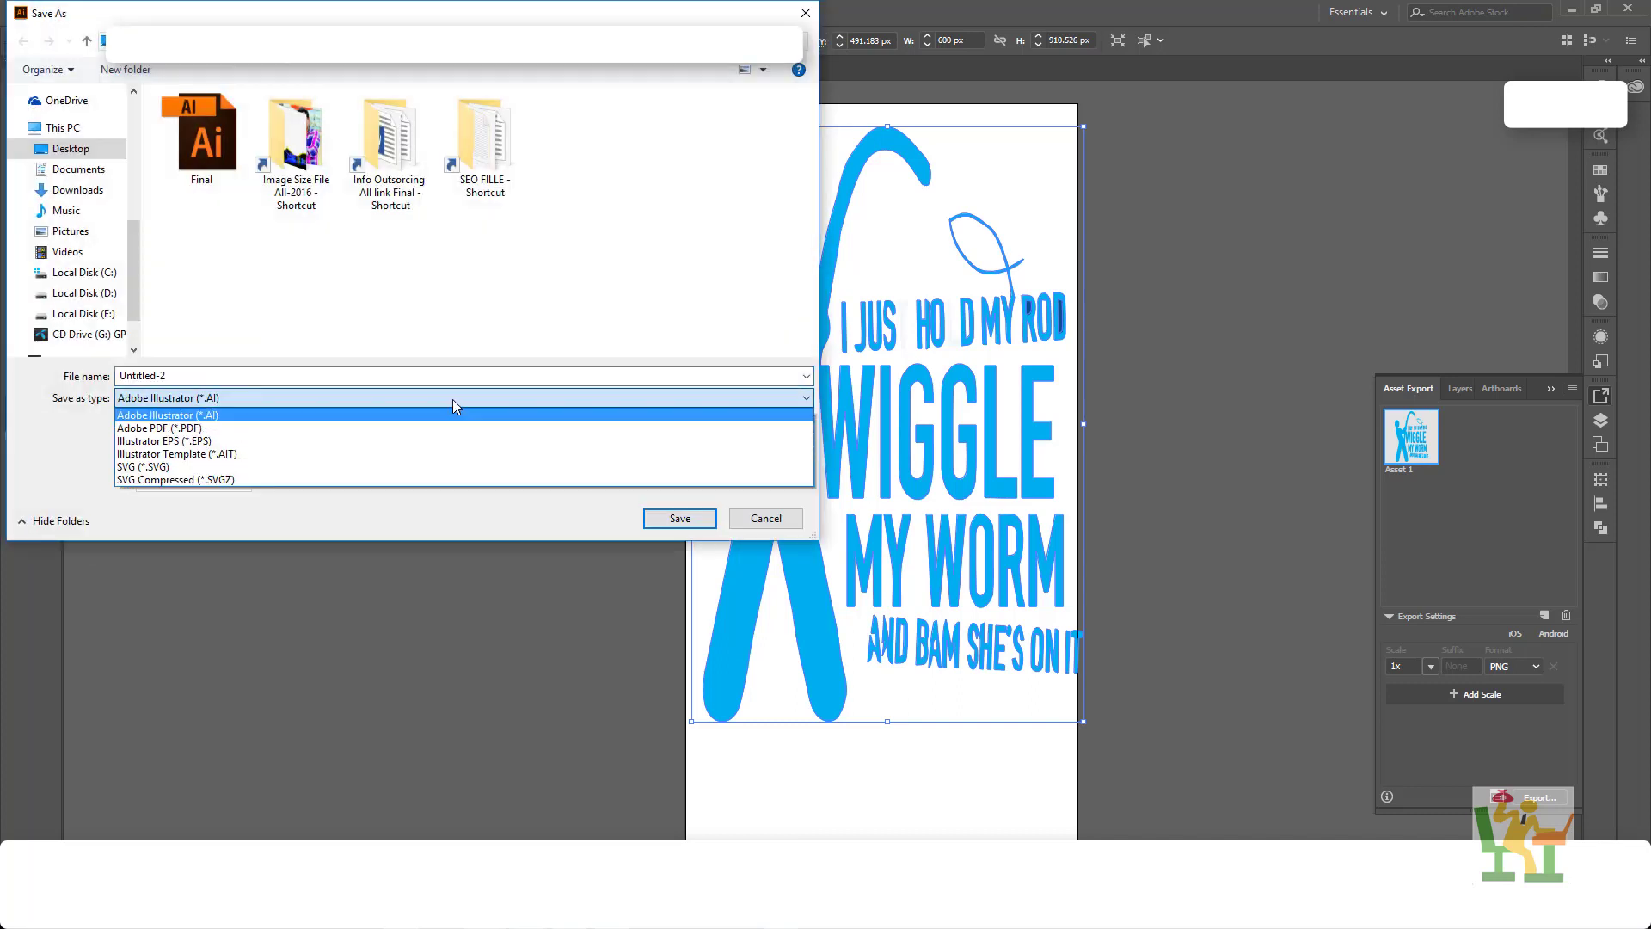
pyautogui.click(364, 441)
pyautogui.click(359, 381)
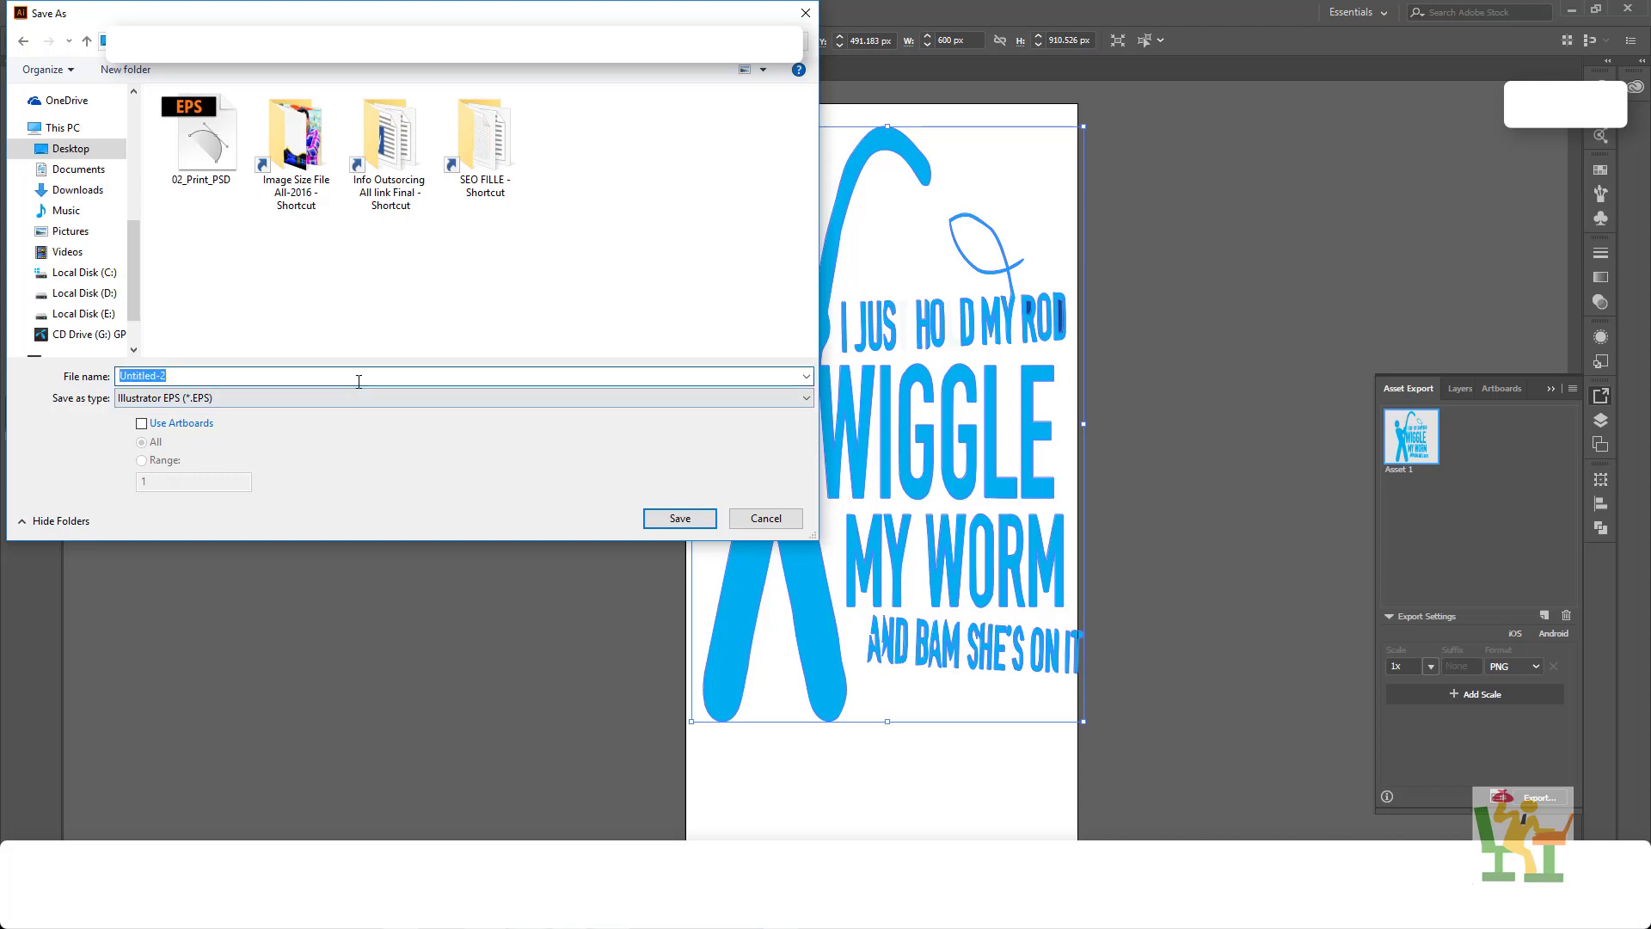
pyautogui.write('111')
pyautogui.click(646, 519)
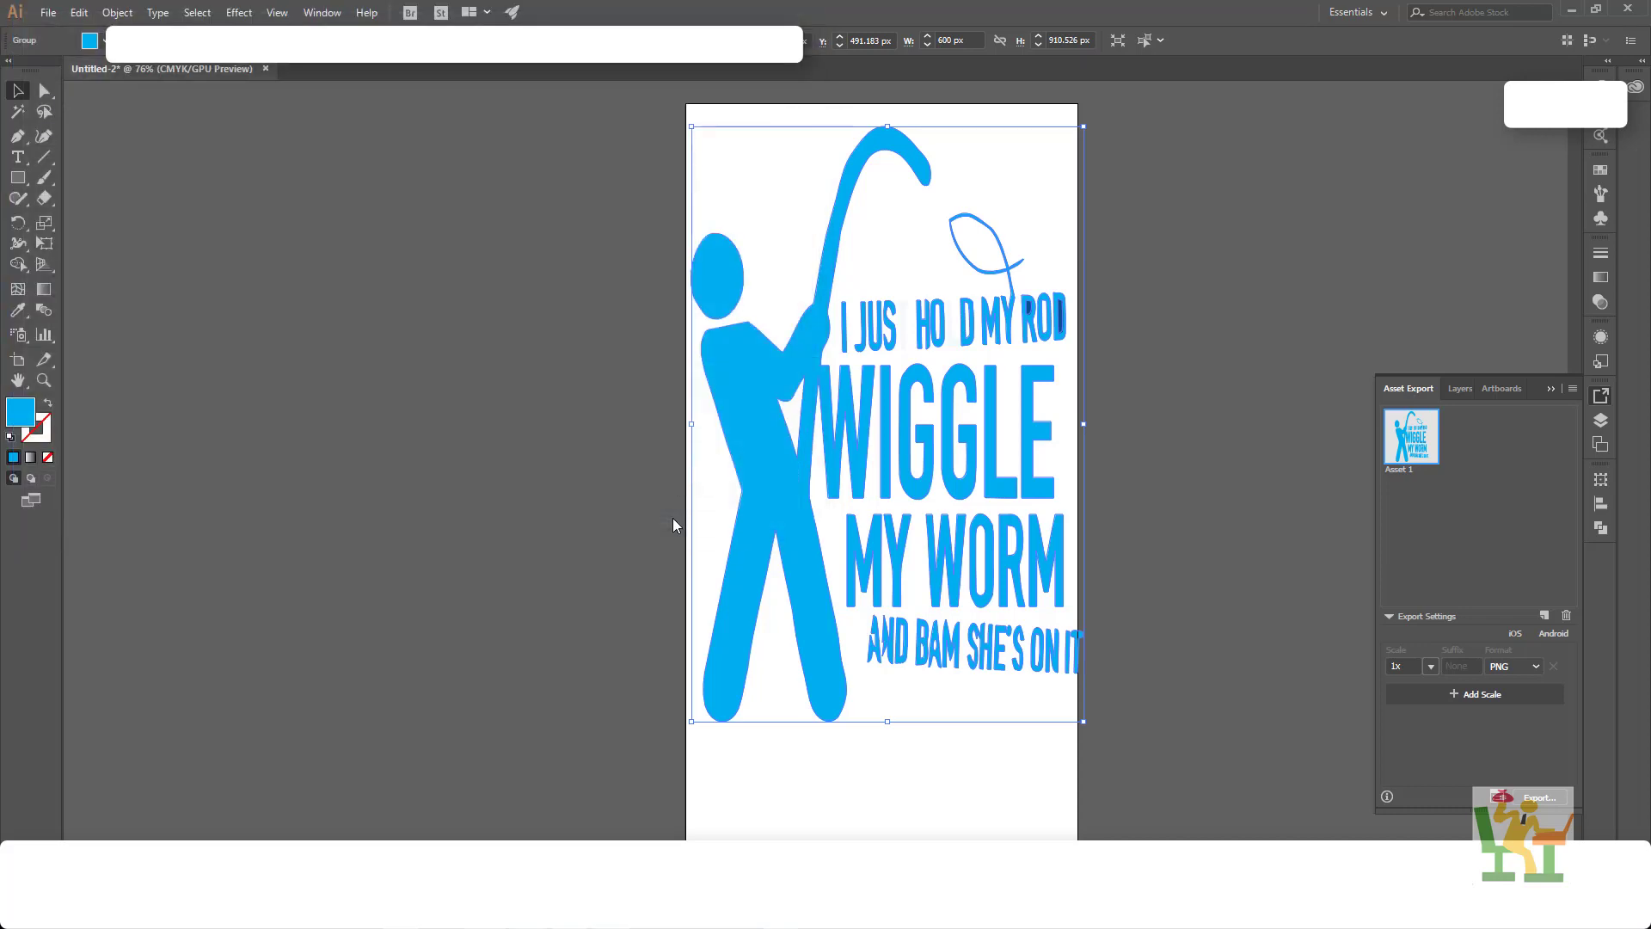
# Step: Confirm the EPS save options, then close Illustrator at the low-memory warning
pyautogui.click(901, 692)
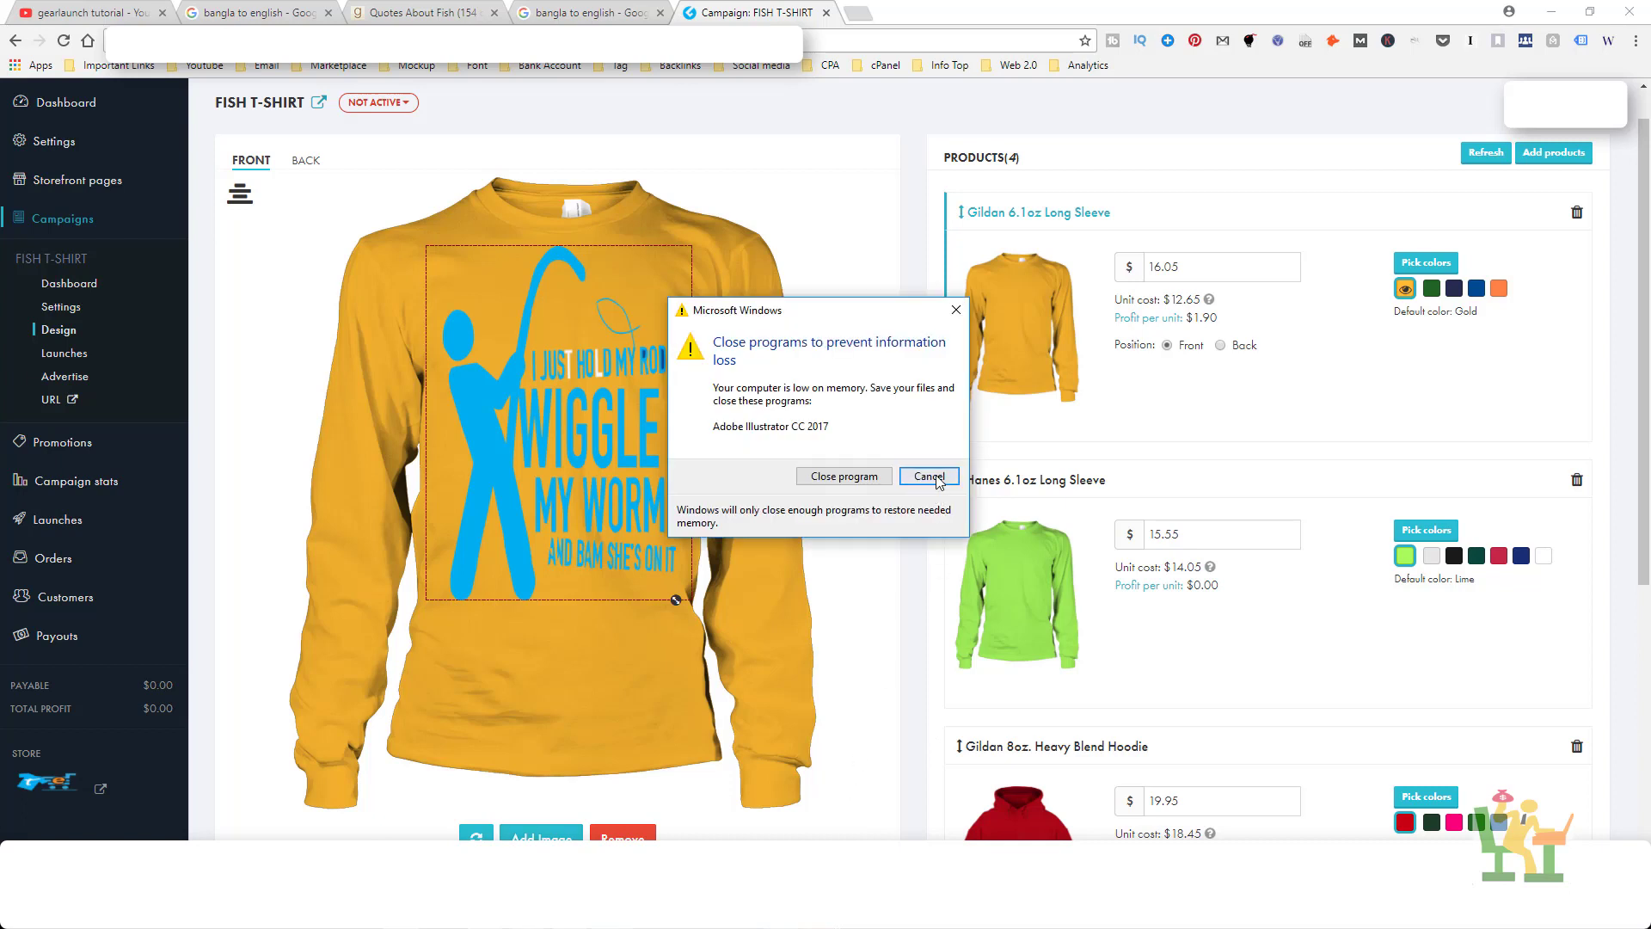
pyautogui.click(884, 478)
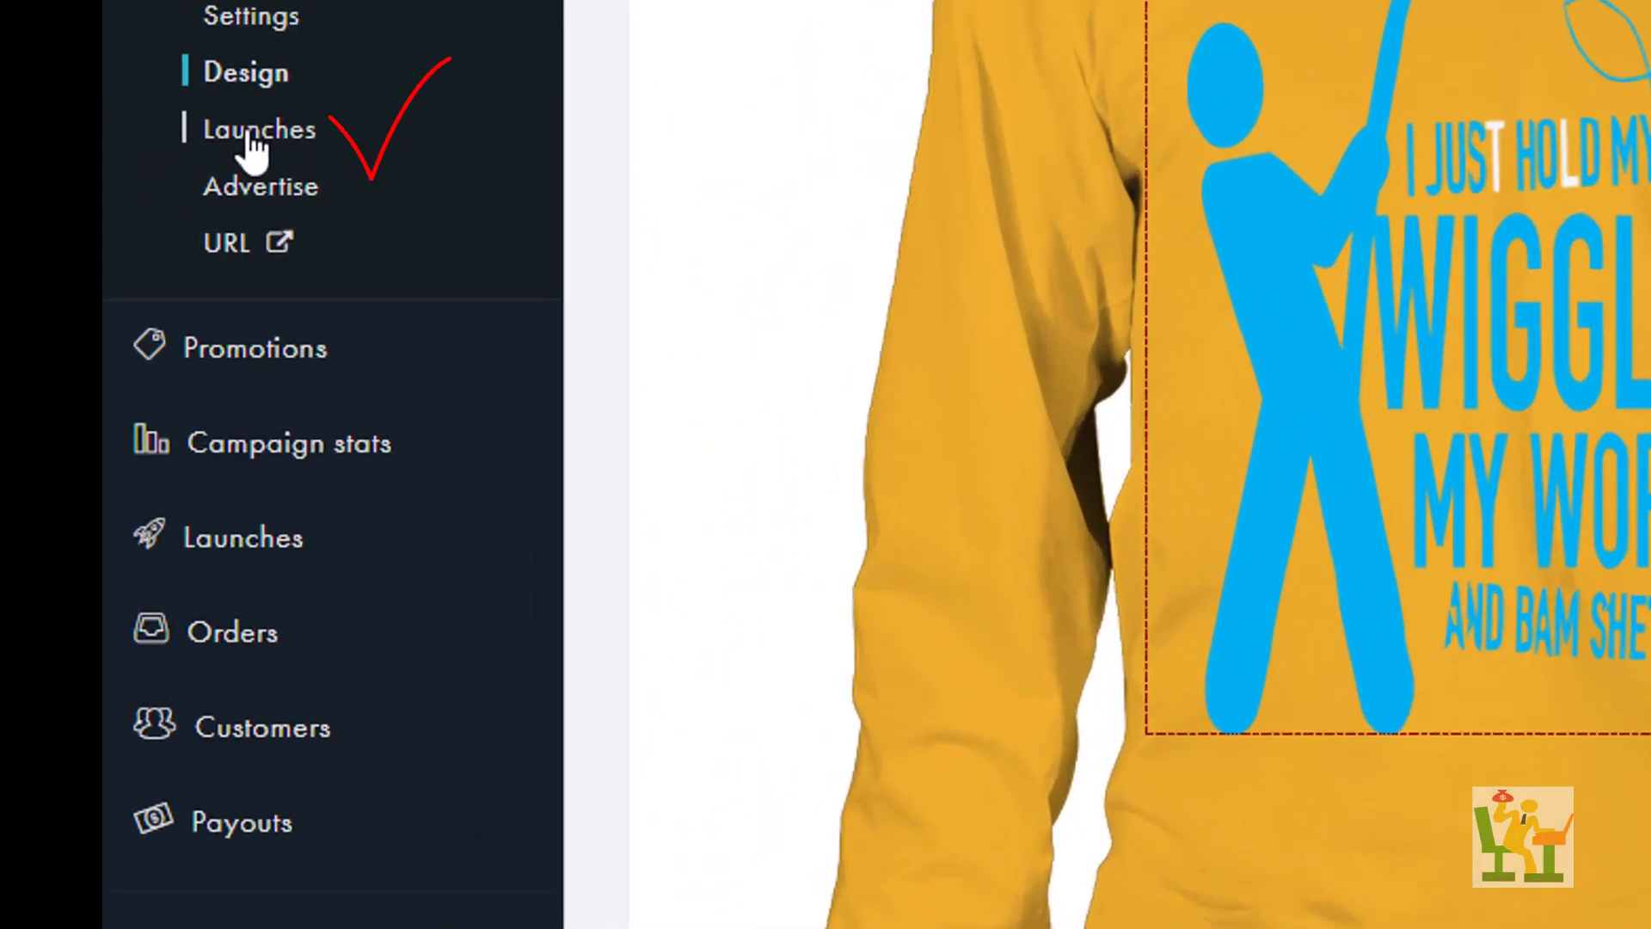
# Step: Launch the FISH T-SHIRT campaign immediately from its Launches page
pyautogui.click(252, 140)
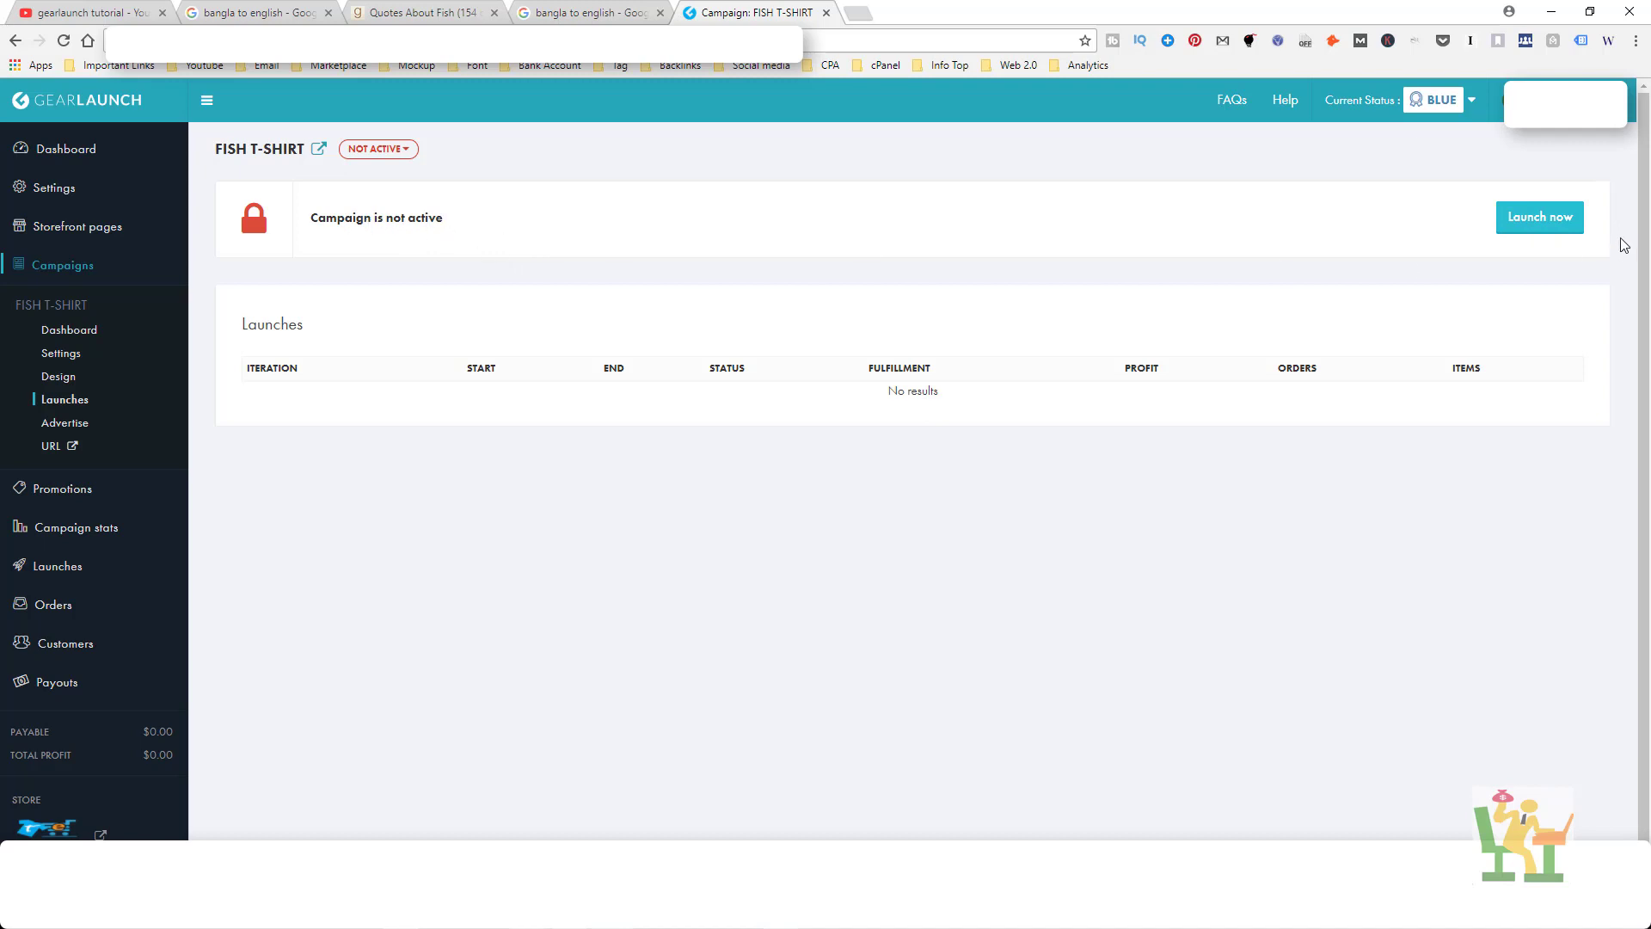
pyautogui.click(1547, 224)
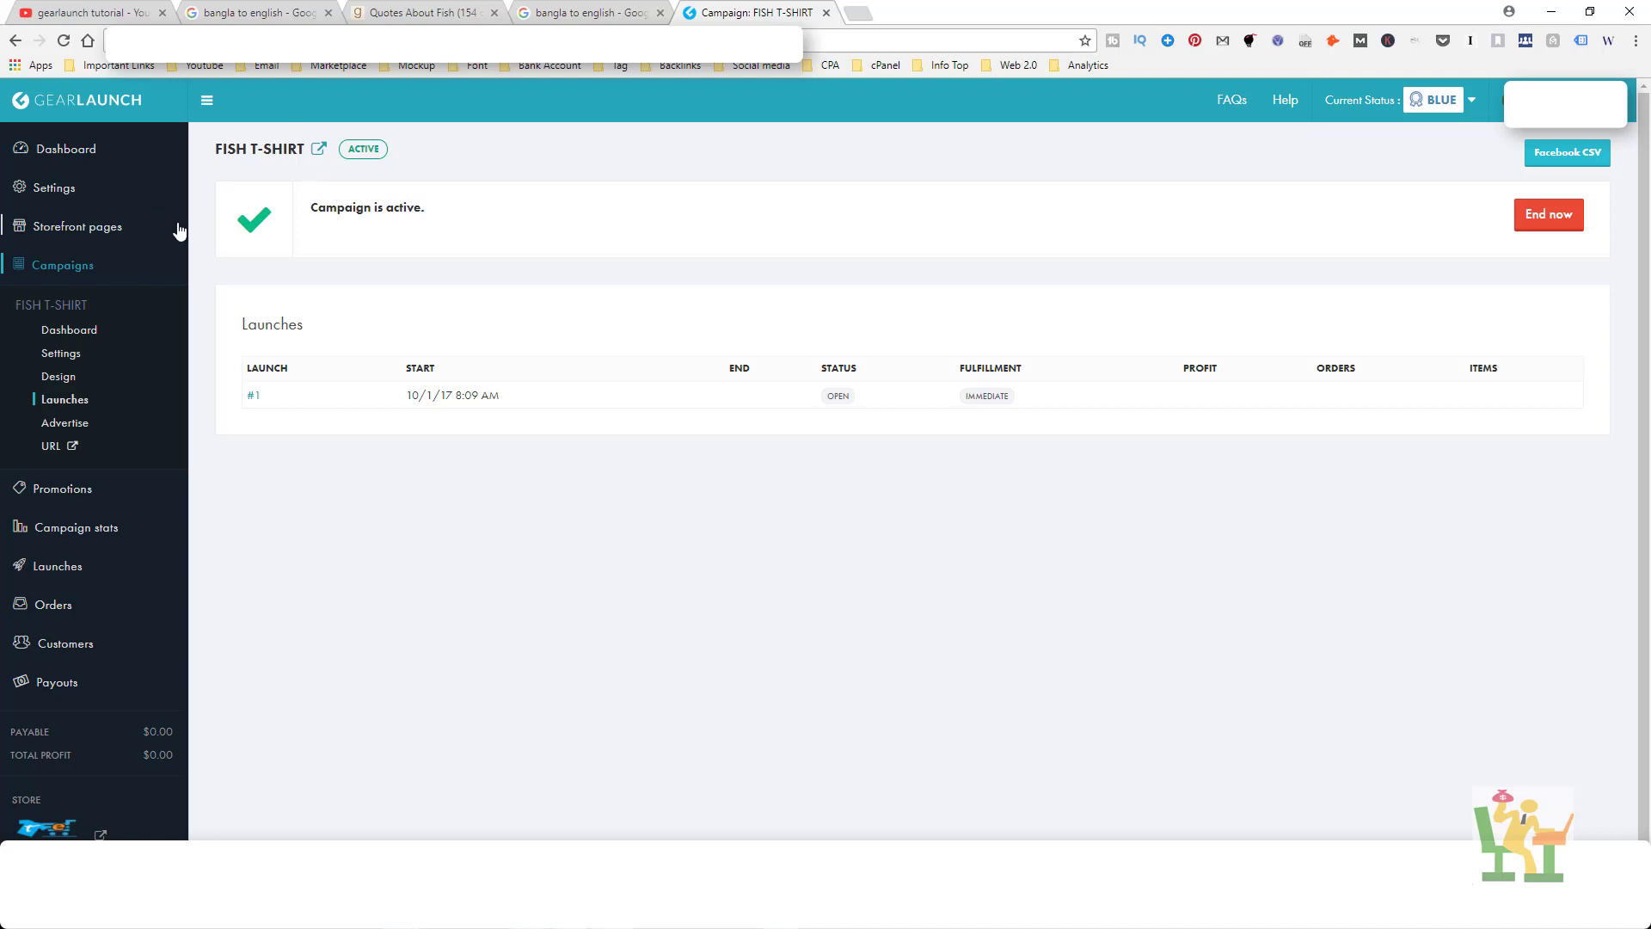
# Step: Open launch #1's dashboard and view the live FISH T-SHIRT product page in a new tab
pyautogui.click(253, 396)
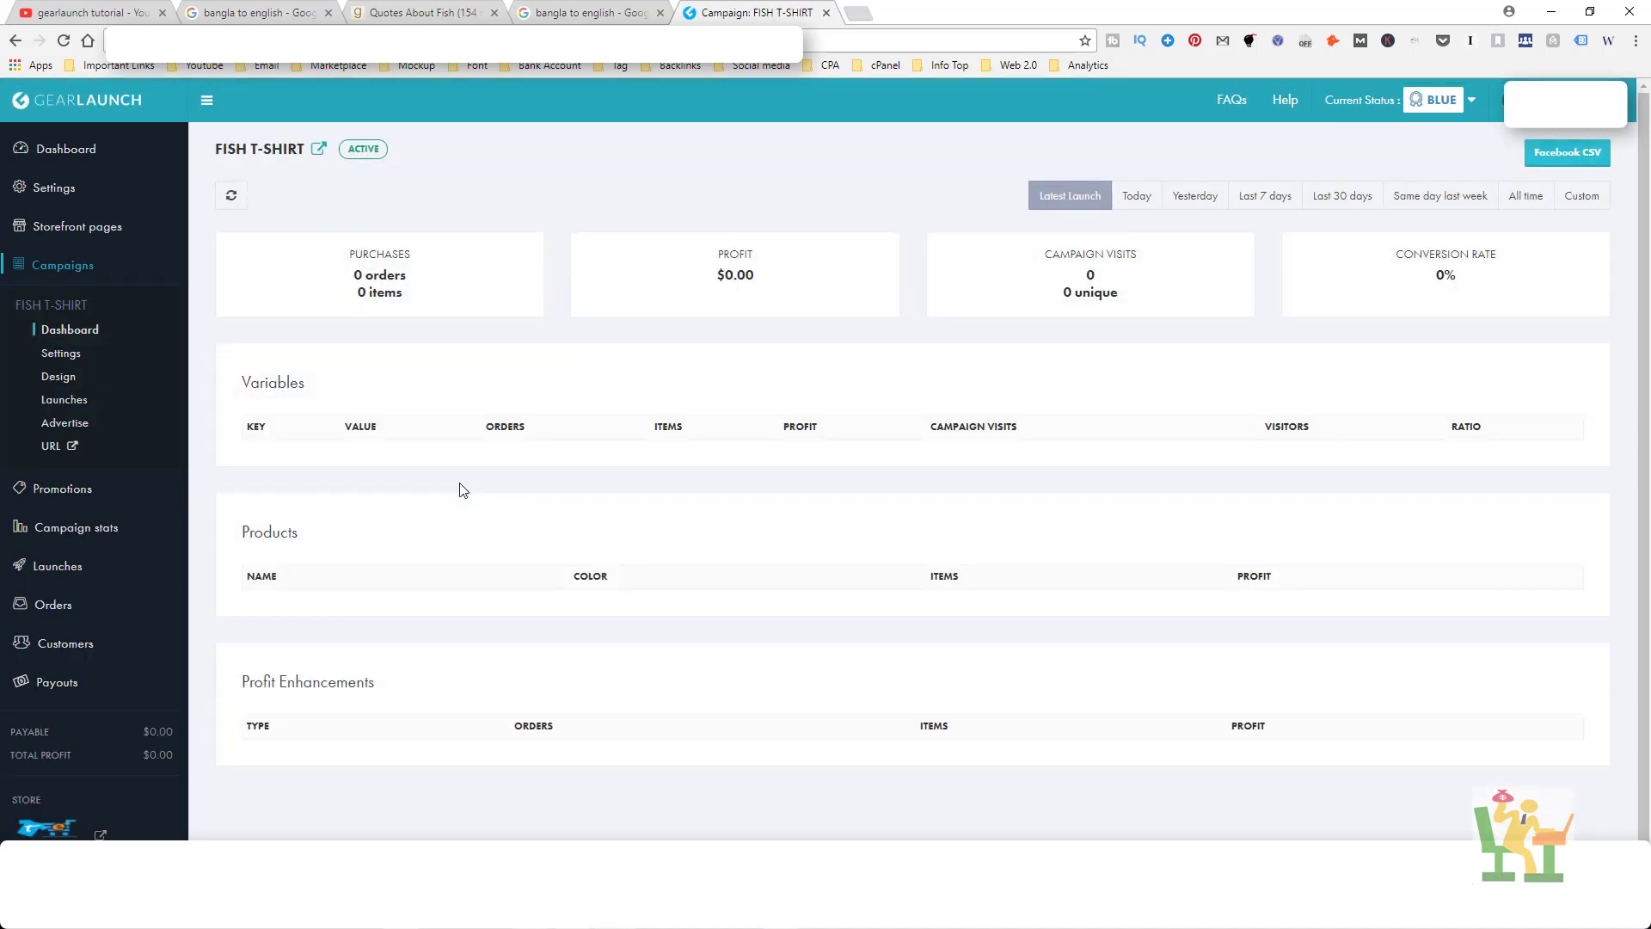
pyautogui.click(317, 151)
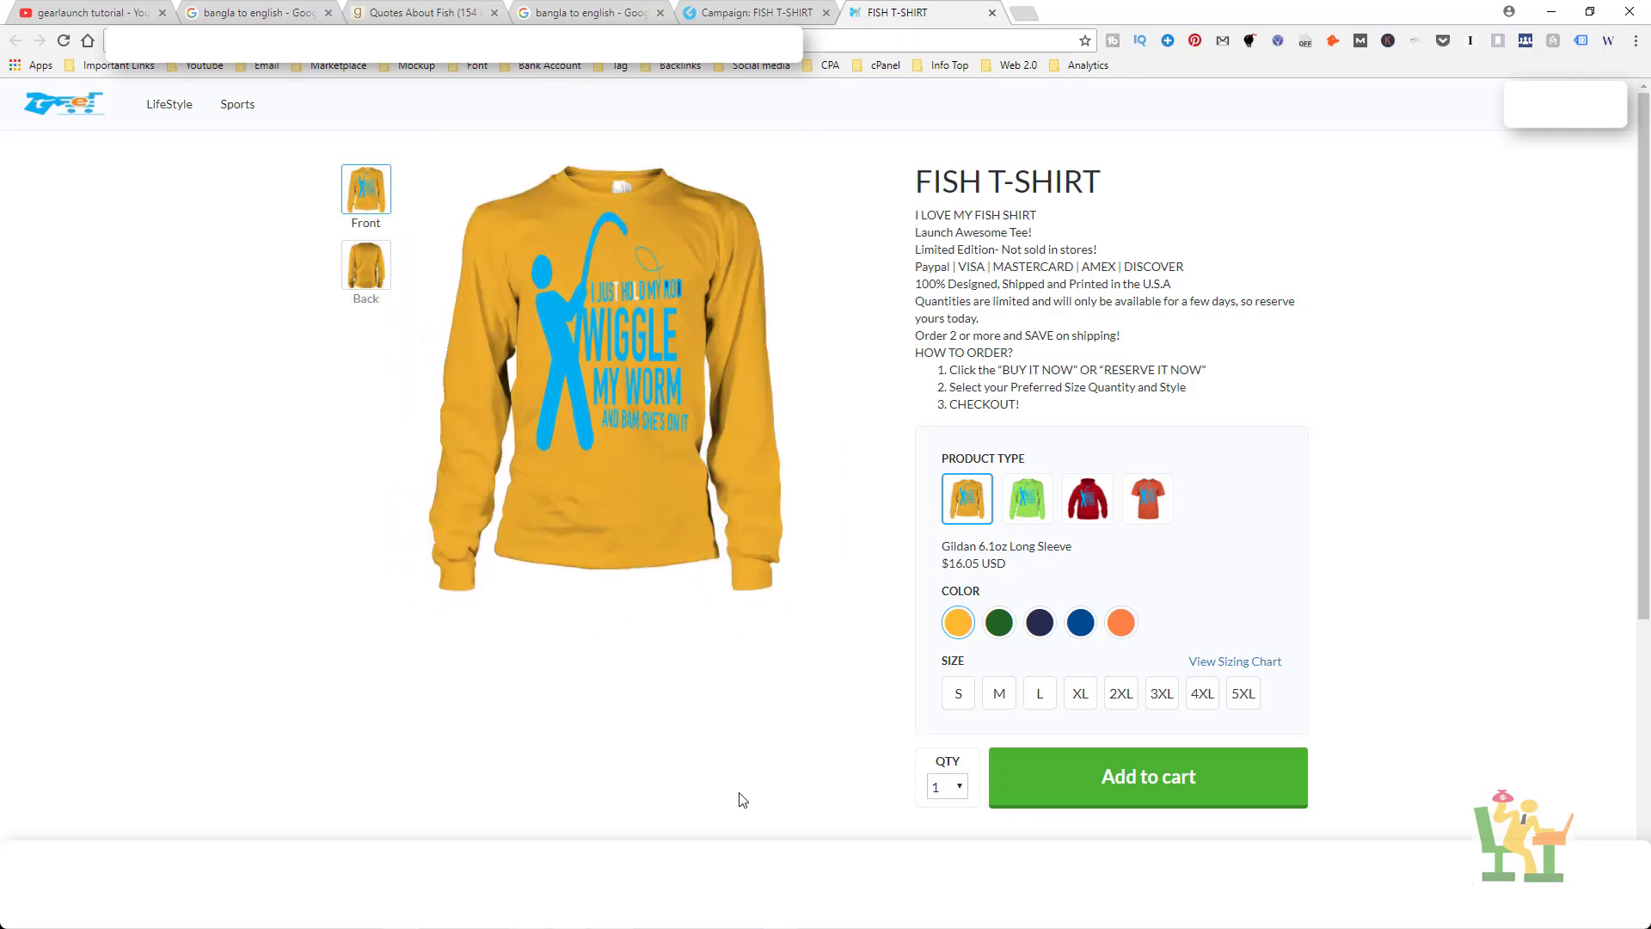
pyautogui.scroll(-1, 1649, 507)
pyautogui.moveTo(1649, 507)
pyautogui.mouseDown()
pyautogui.moveTo(1648, 660)
pyautogui.moveTo(1648, 305)
pyautogui.mouseUp()
pyautogui.click(82, 113)
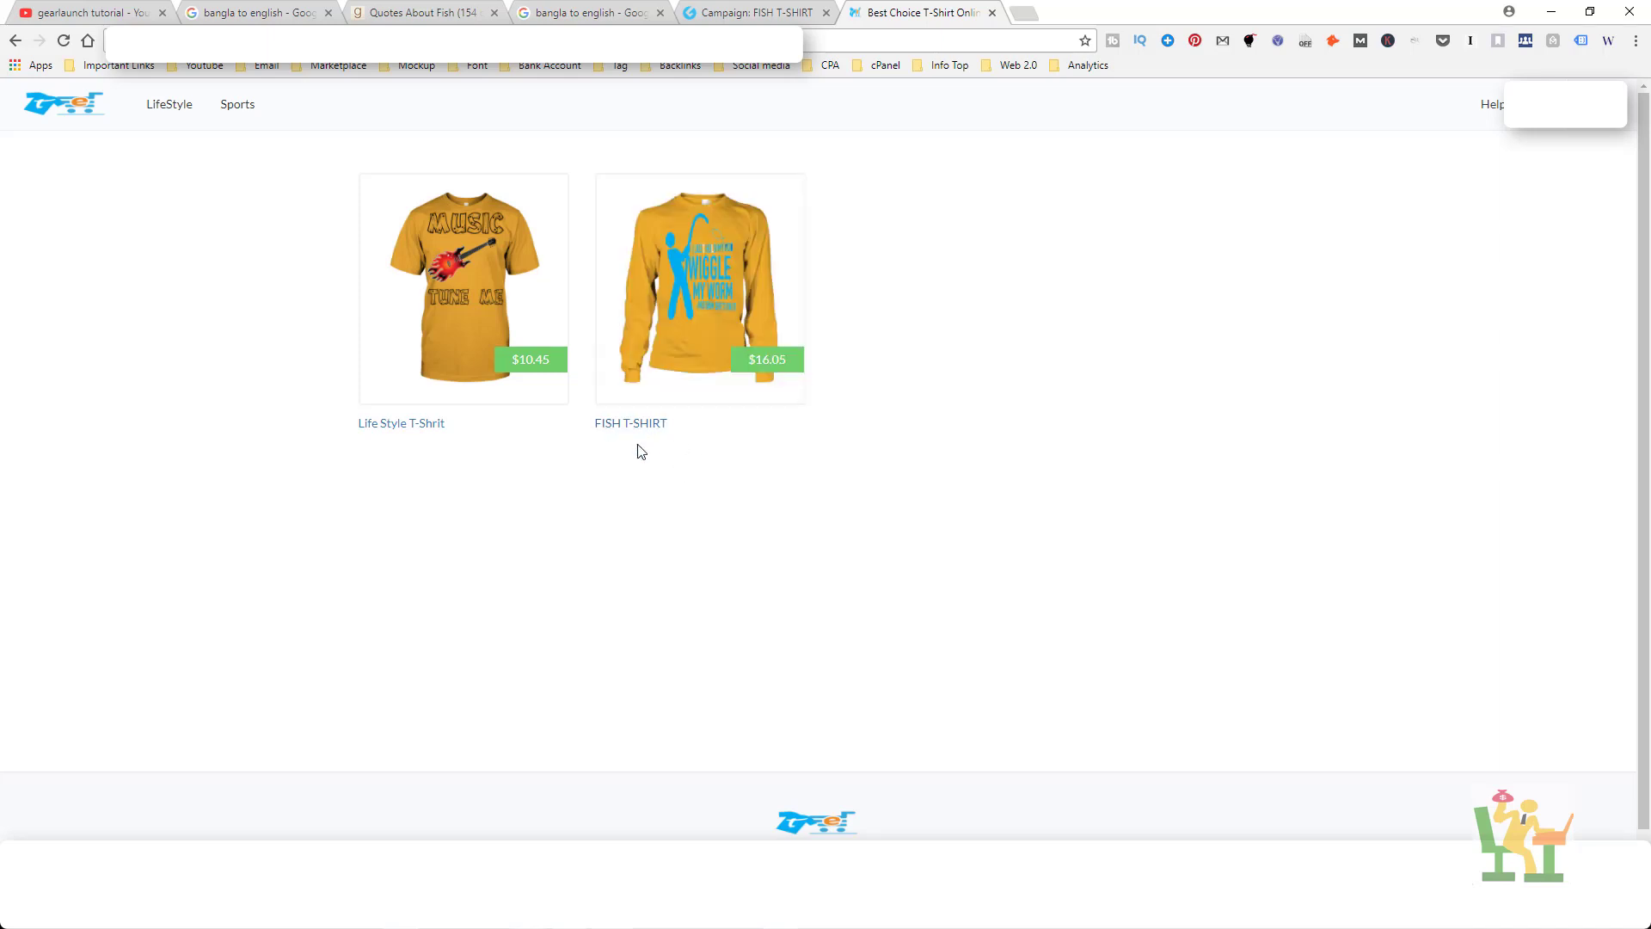
pyautogui.moveTo(699, 288)
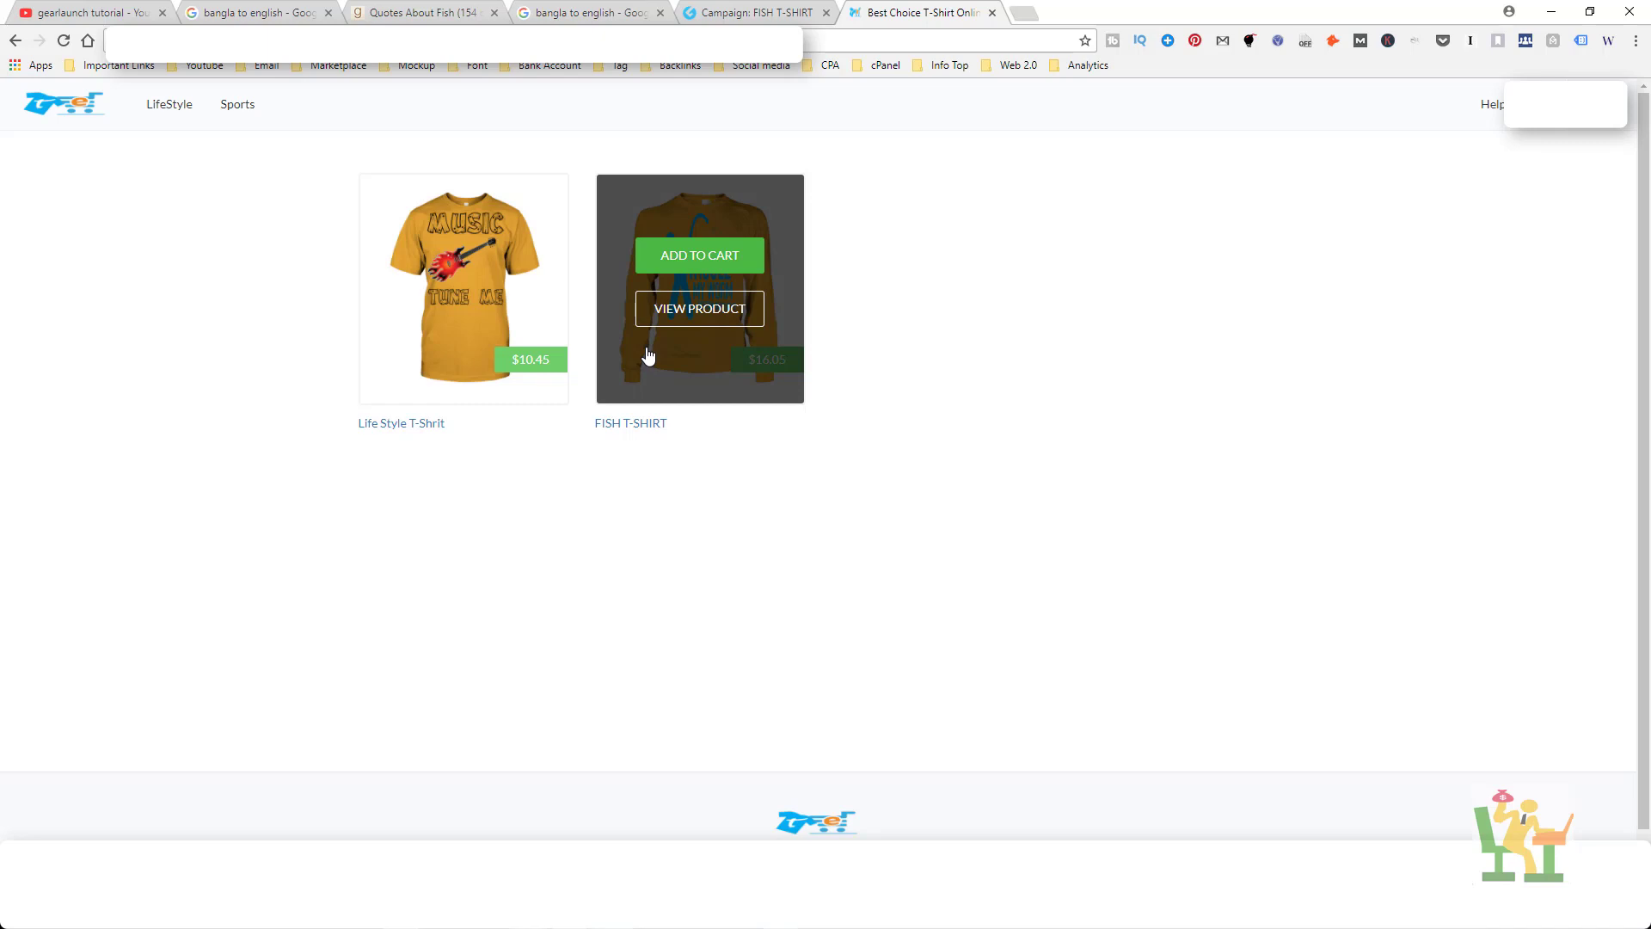
pyautogui.click(721, 317)
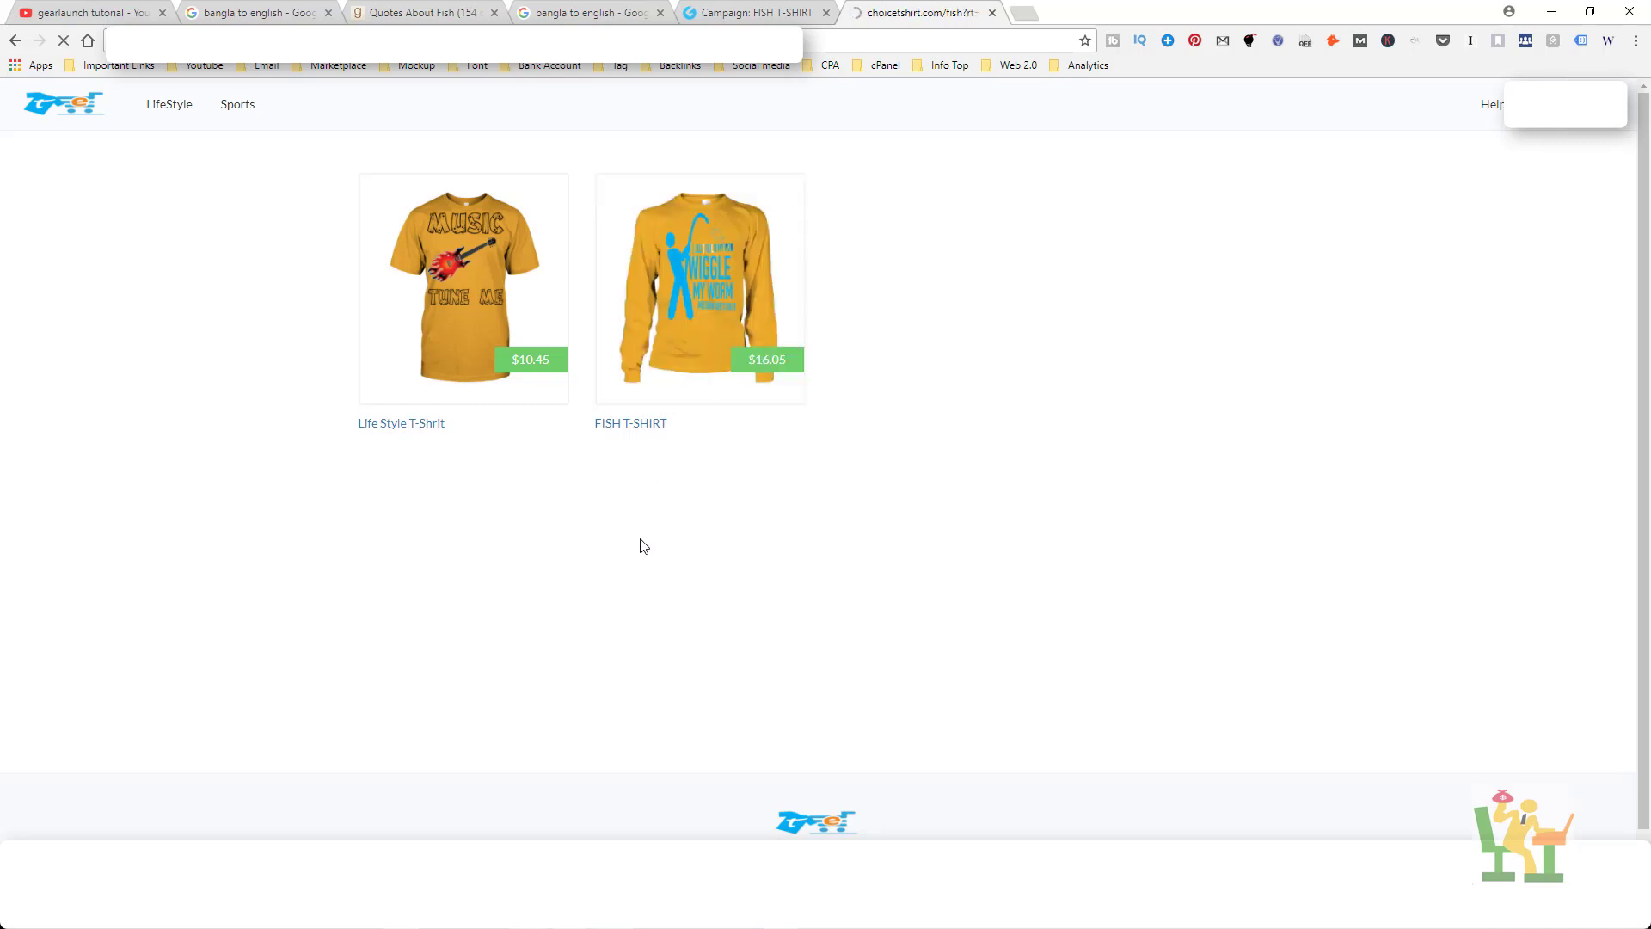